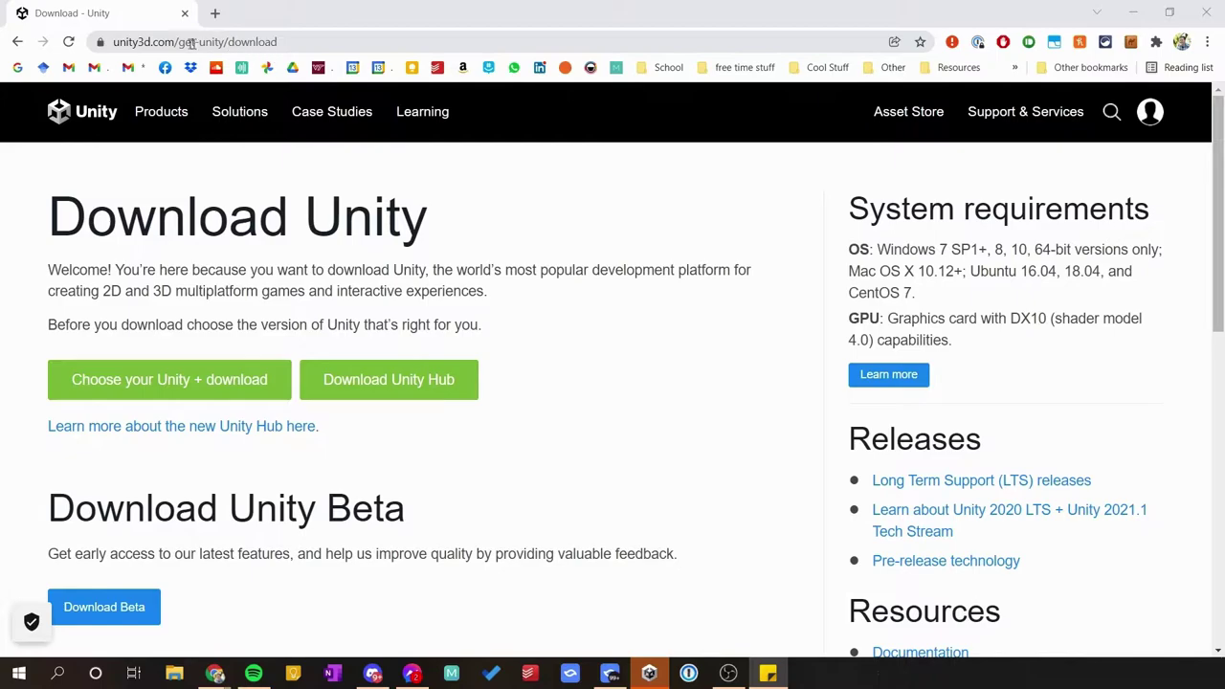
Download UnityHubSetup.exe from the Unity download page and dismiss the finished download listing
{"action": "left_click_drag", "start_coordinate": [178, 42], "coordinate": [314, 42]}
{"action": "left_click", "coordinate": [314, 42]}
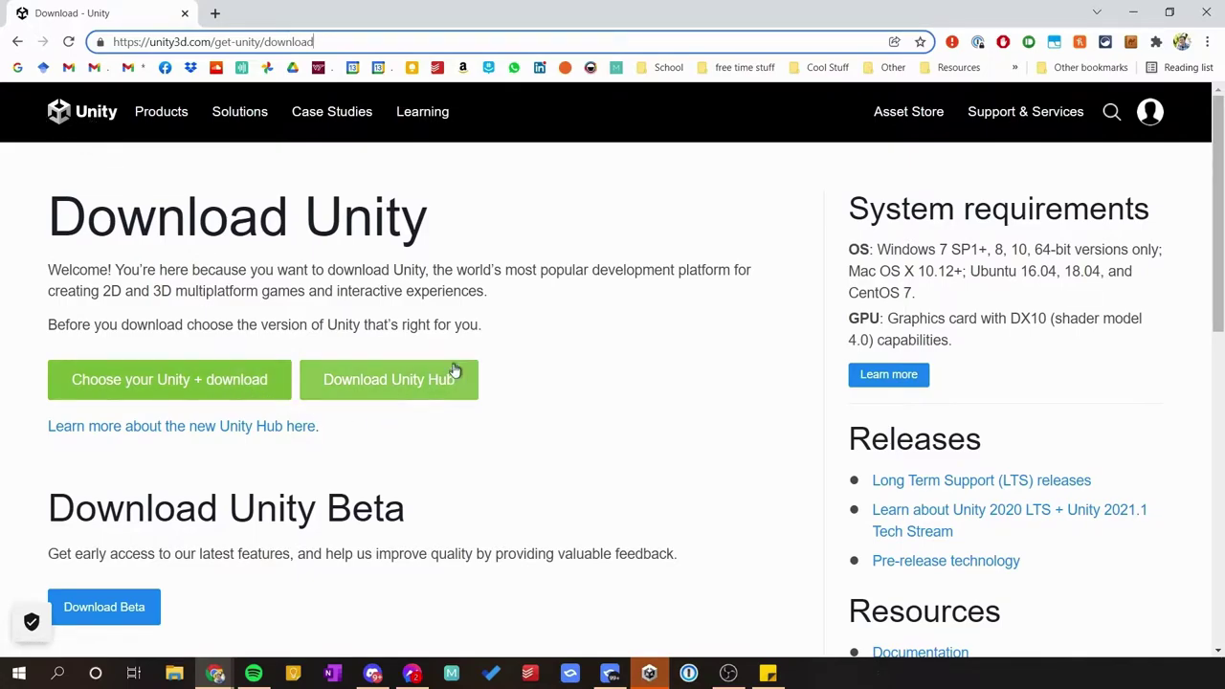
{"action": "left_click", "coordinate": [382, 392]}
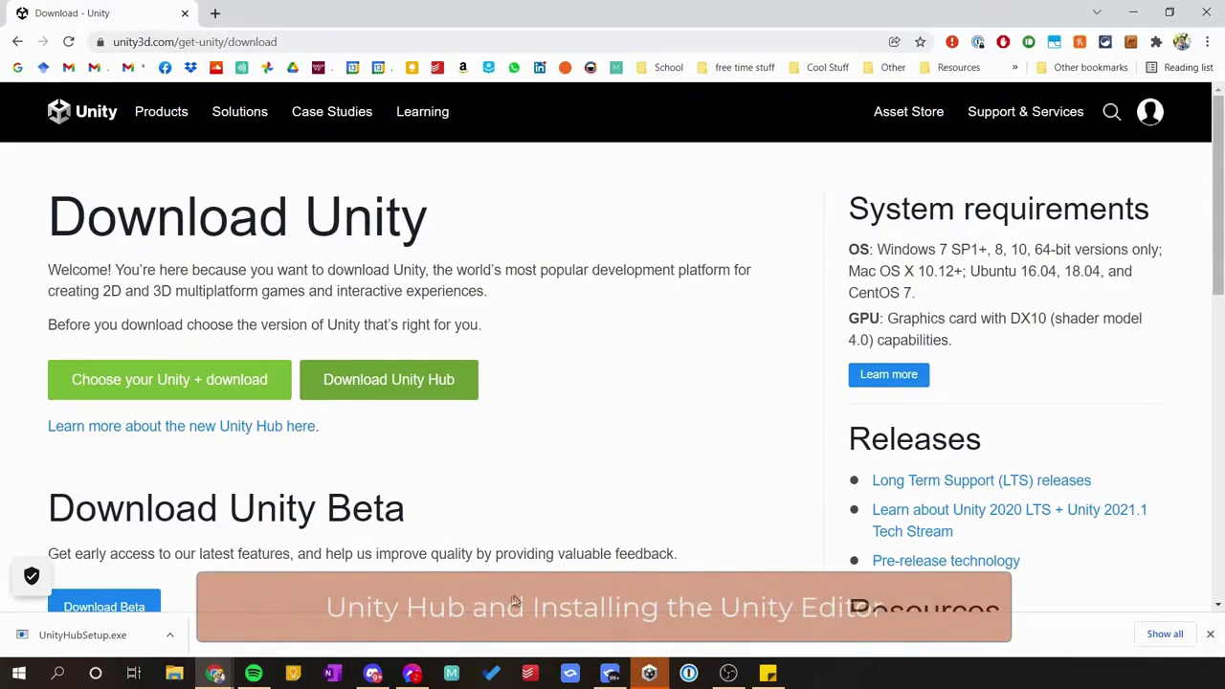
{"action": "left_click", "coordinate": [1210, 633]}
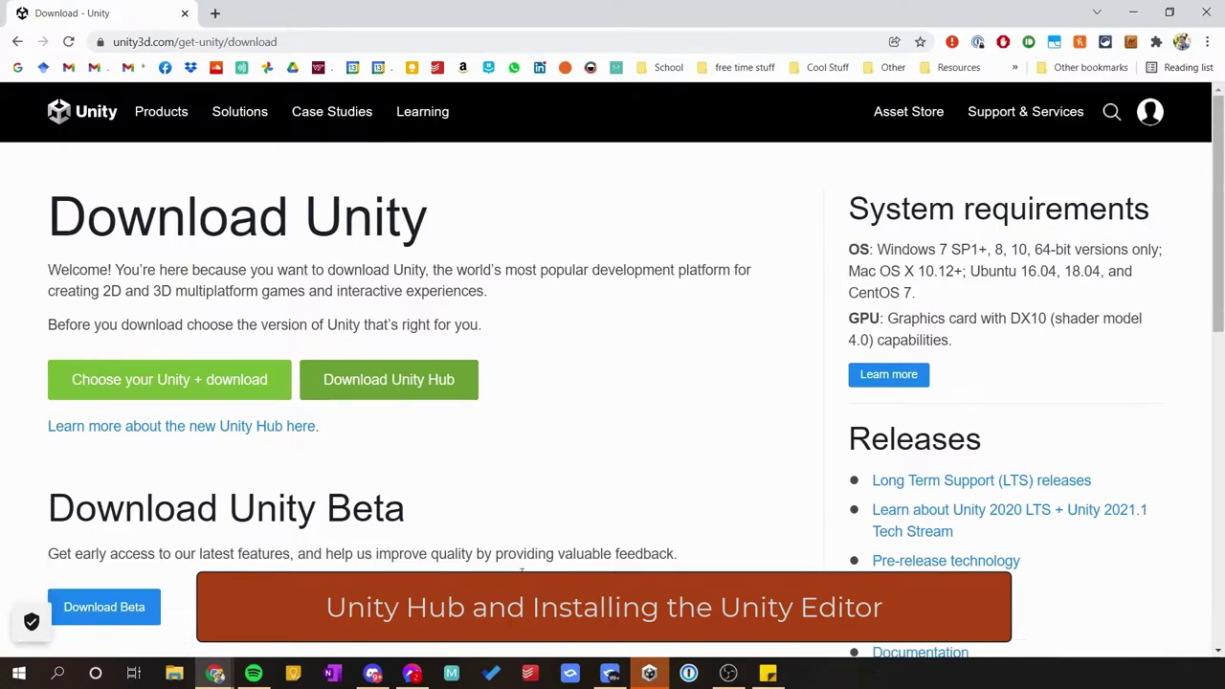
Bring up Unity Hub, browse Community, Learn and Projects, then view the installed editor versions
{"action": "left_click", "coordinate": [656, 682]}
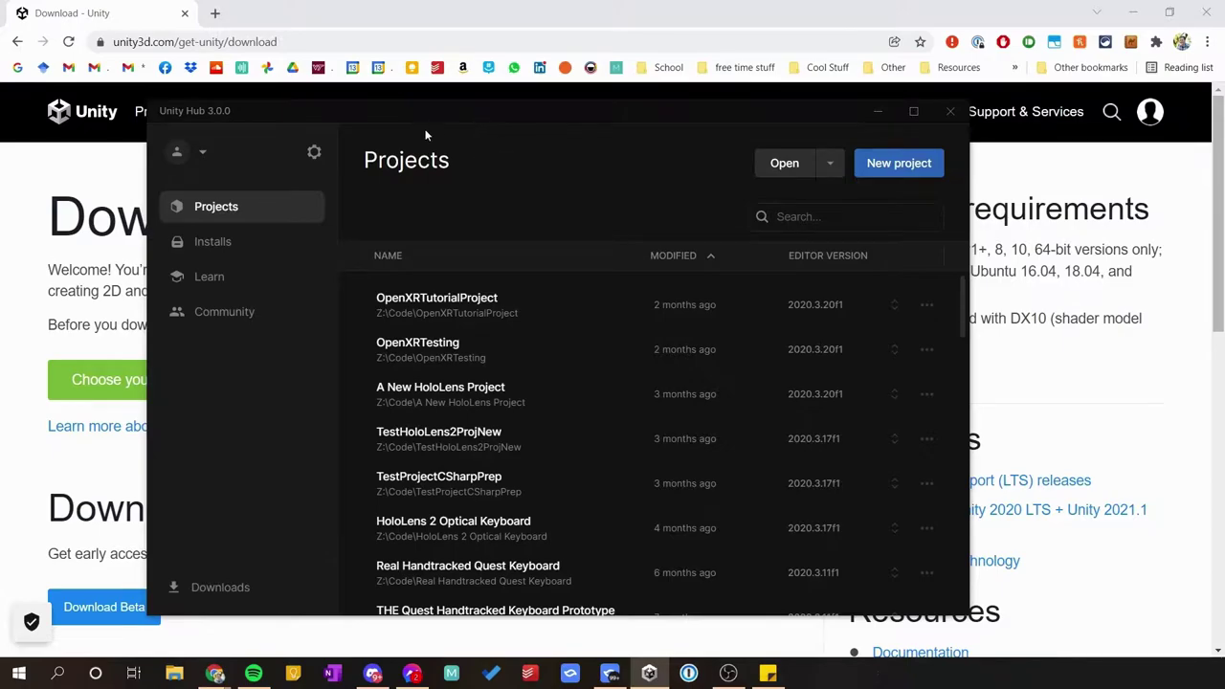
{"action": "mouse_move", "coordinate": [390, 116]}
{"action": "left_mouse_down"}
{"action": "mouse_move", "coordinate": [441, 121]}
{"action": "mouse_move", "coordinate": [401, 110]}
{"action": "left_mouse_up"}
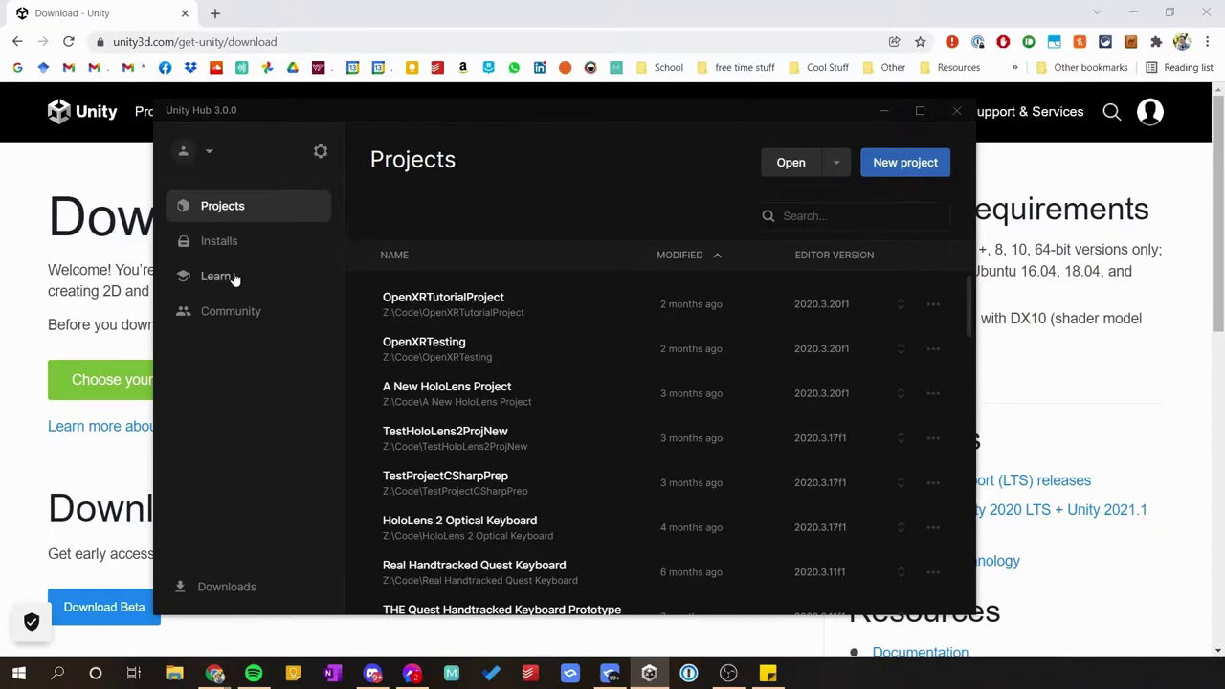
{"action": "left_click", "coordinate": [219, 312]}
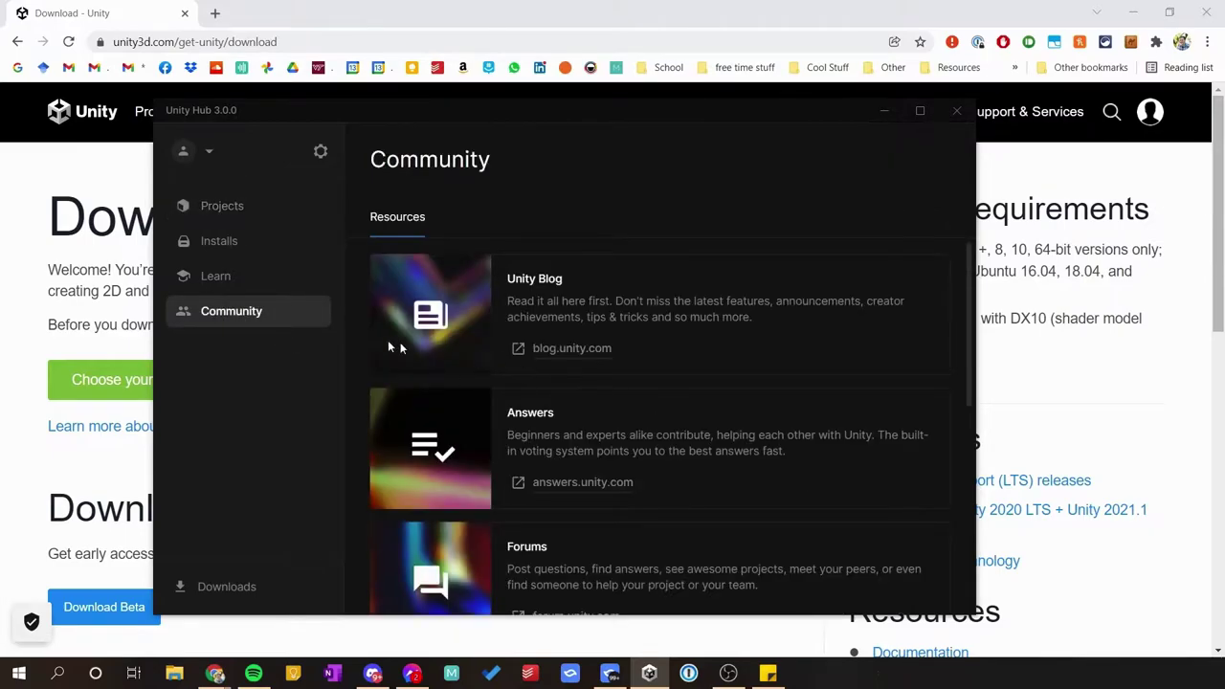
{"action": "left_click", "coordinate": [226, 277]}
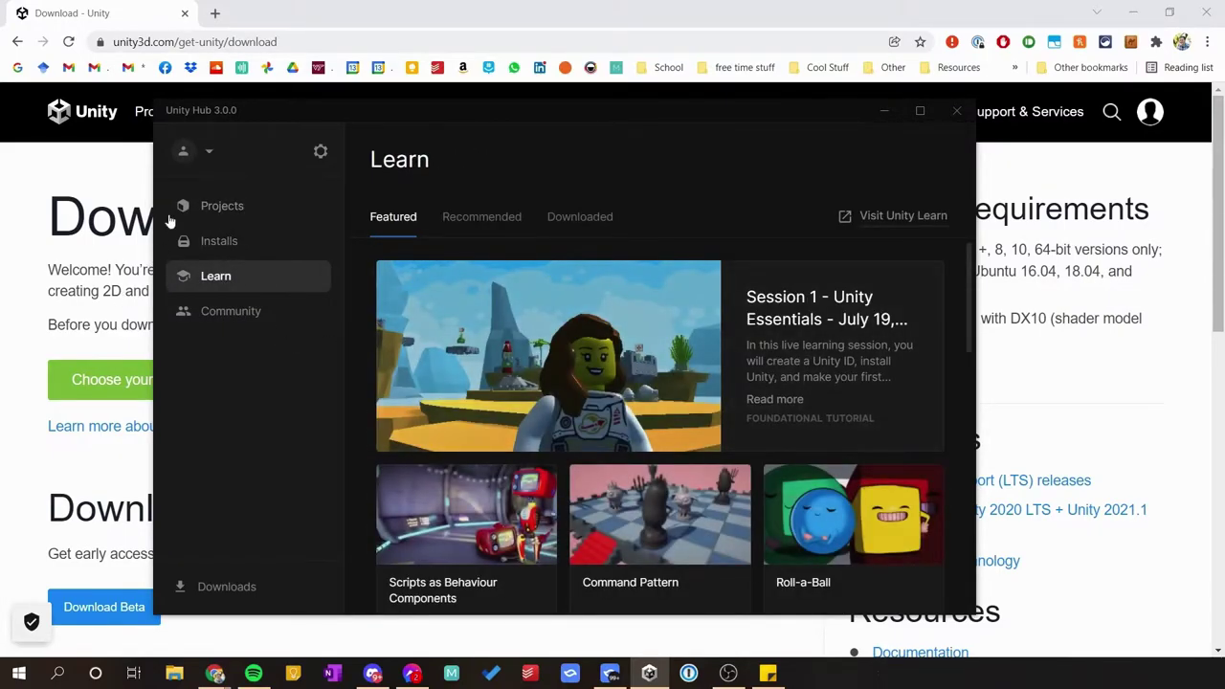
{"action": "left_click", "coordinate": [202, 211]}
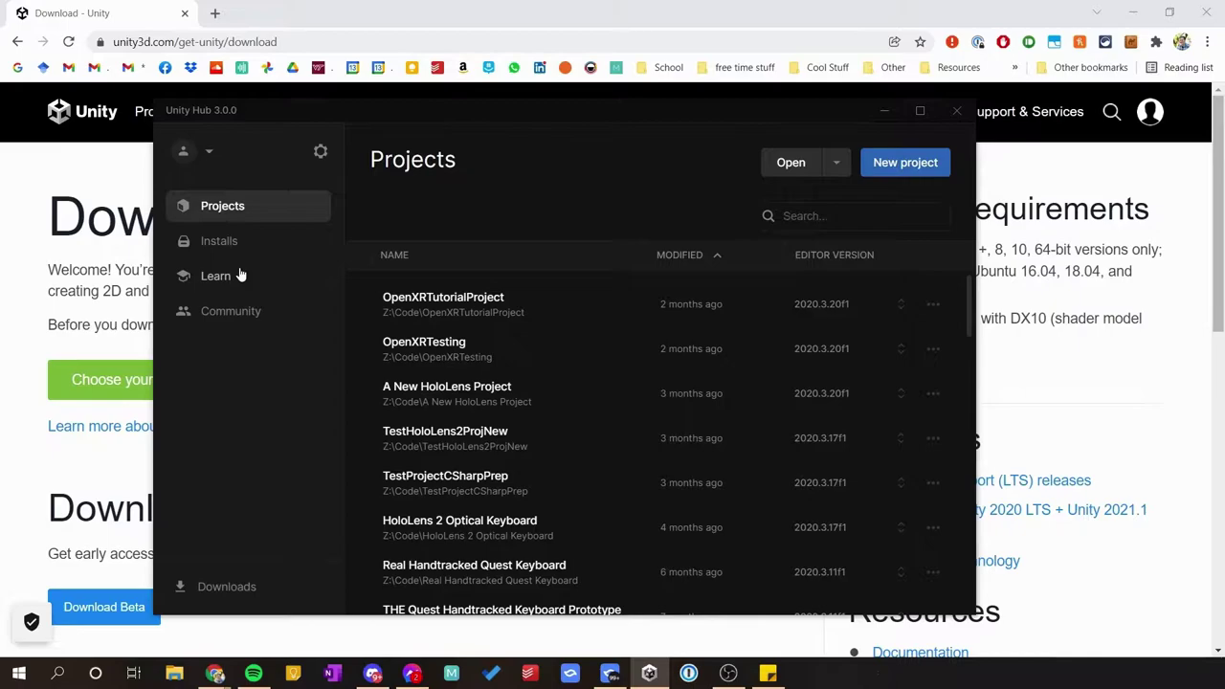
{"action": "mouse_move", "coordinate": [326, 110]}
{"action": "left_mouse_down"}
{"action": "mouse_move", "coordinate": [329, 138]}
{"action": "mouse_move", "coordinate": [326, 123]}
{"action": "left_mouse_up"}
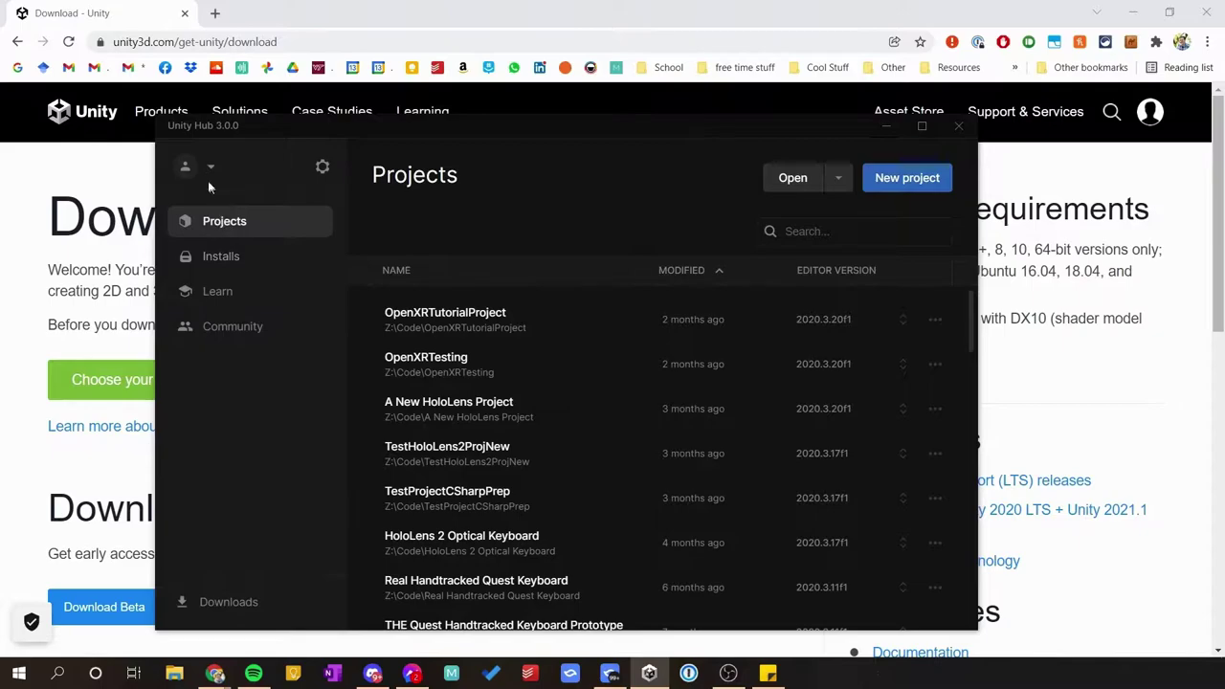
{"action": "left_click", "coordinate": [205, 267]}
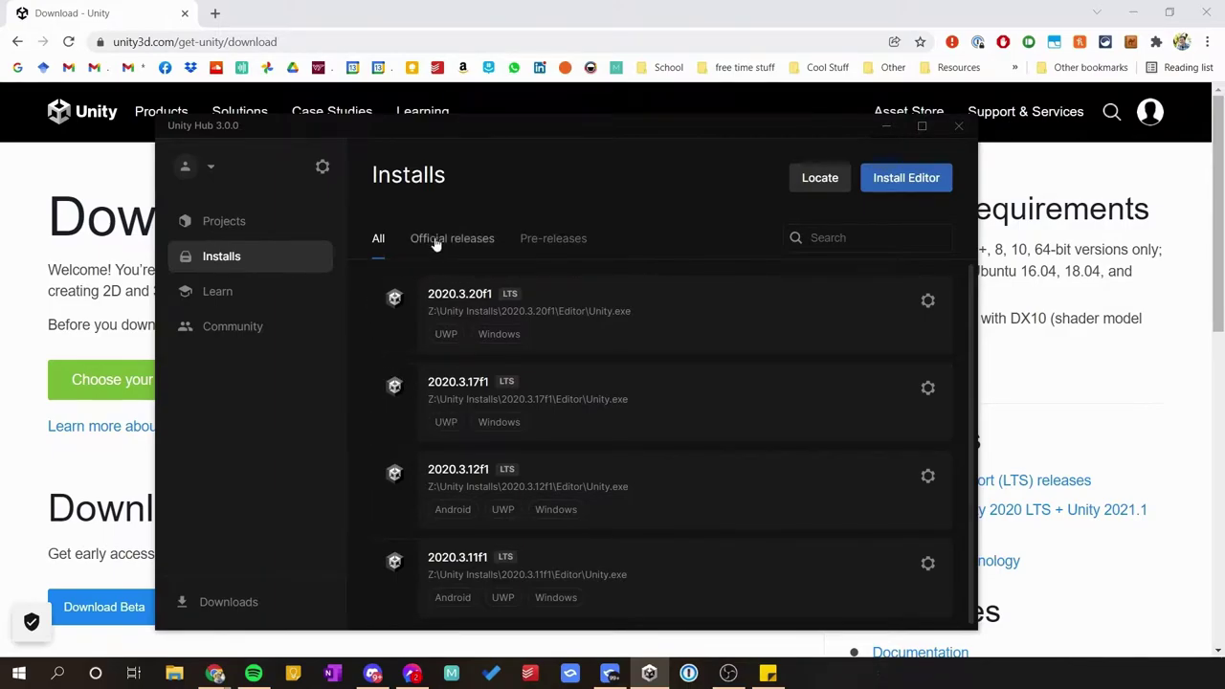
Begin installing the recommended 2020.3.26f1 LTS editor from Official releases
{"action": "left_click", "coordinate": [911, 180]}
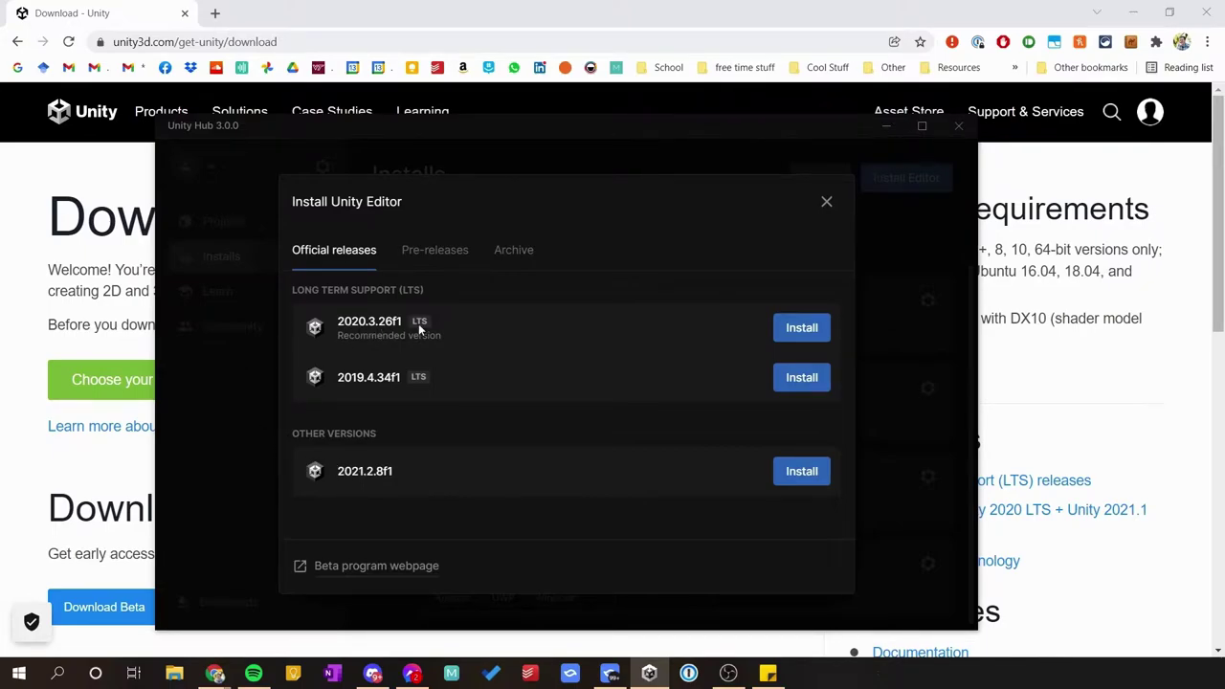
{"action": "left_click", "coordinate": [811, 333]}
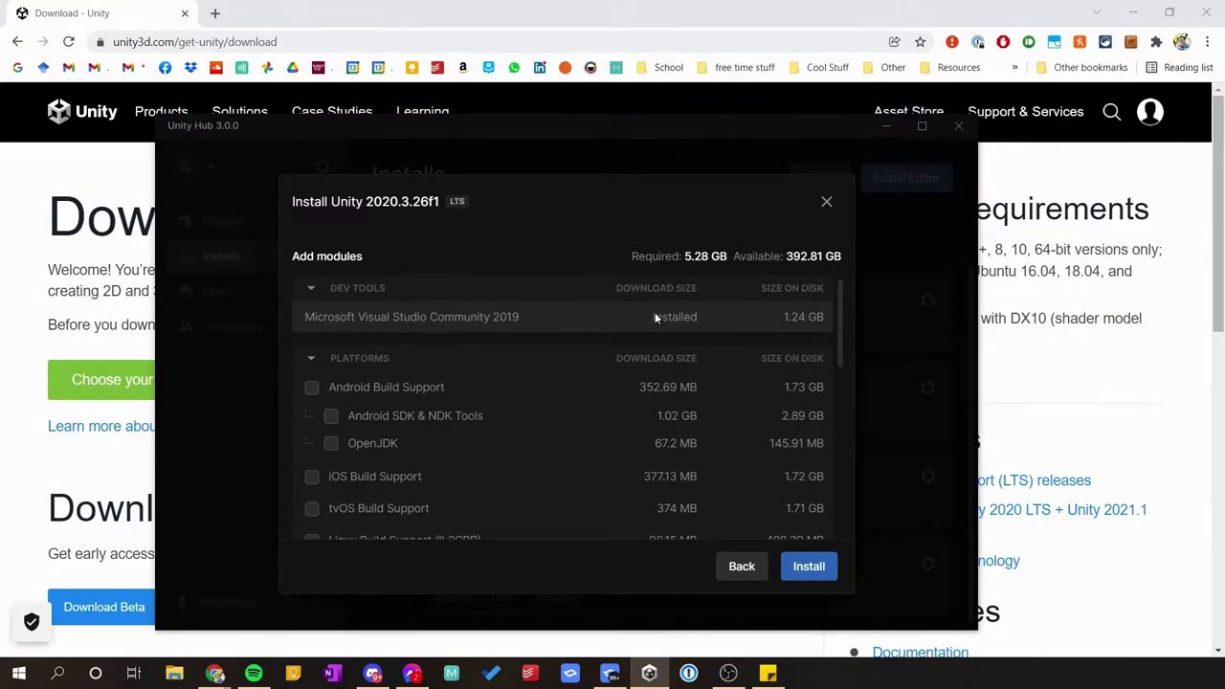
Select the Universal Windows Platform and Windows IL2CPP build support modules
{"action": "scroll", "coordinate": [508, 354], "scroll_direction": "down", "scroll_amount": 1}
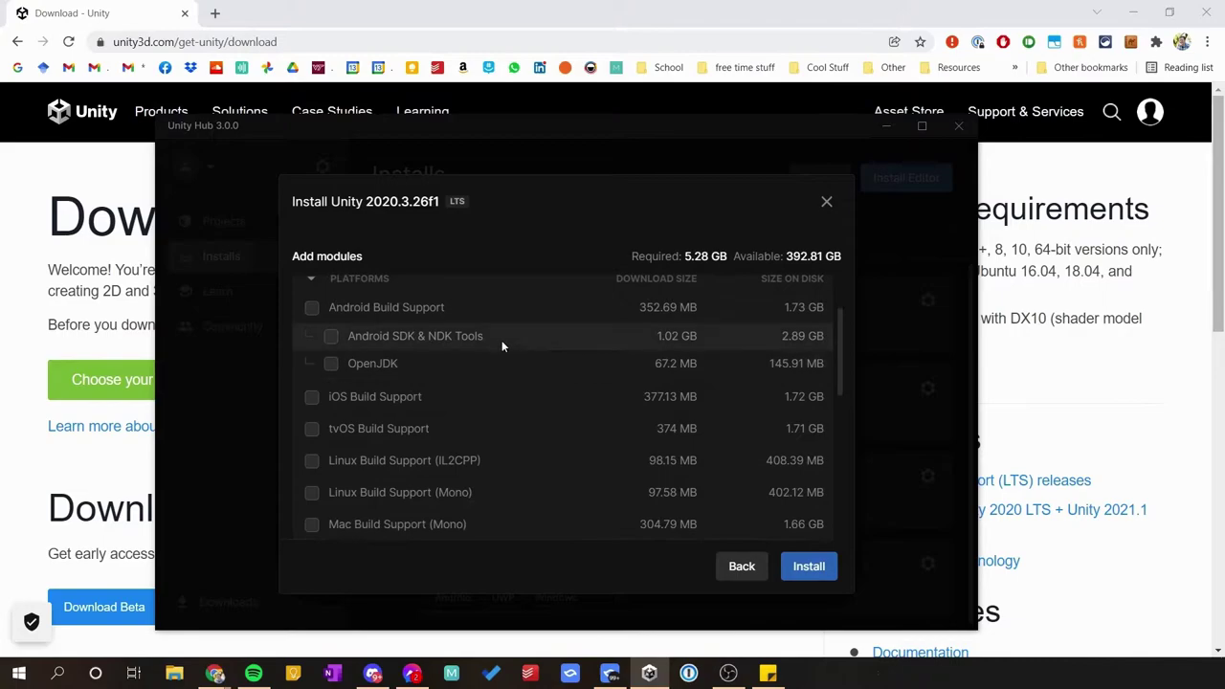
{"action": "scroll", "coordinate": [373, 330], "scroll_direction": "up", "scroll_amount": 1}
{"action": "scroll", "coordinate": [350, 321], "scroll_direction": "down", "scroll_amount": 1}
{"action": "scroll", "coordinate": [396, 391], "scroll_direction": "up", "scroll_amount": 1}
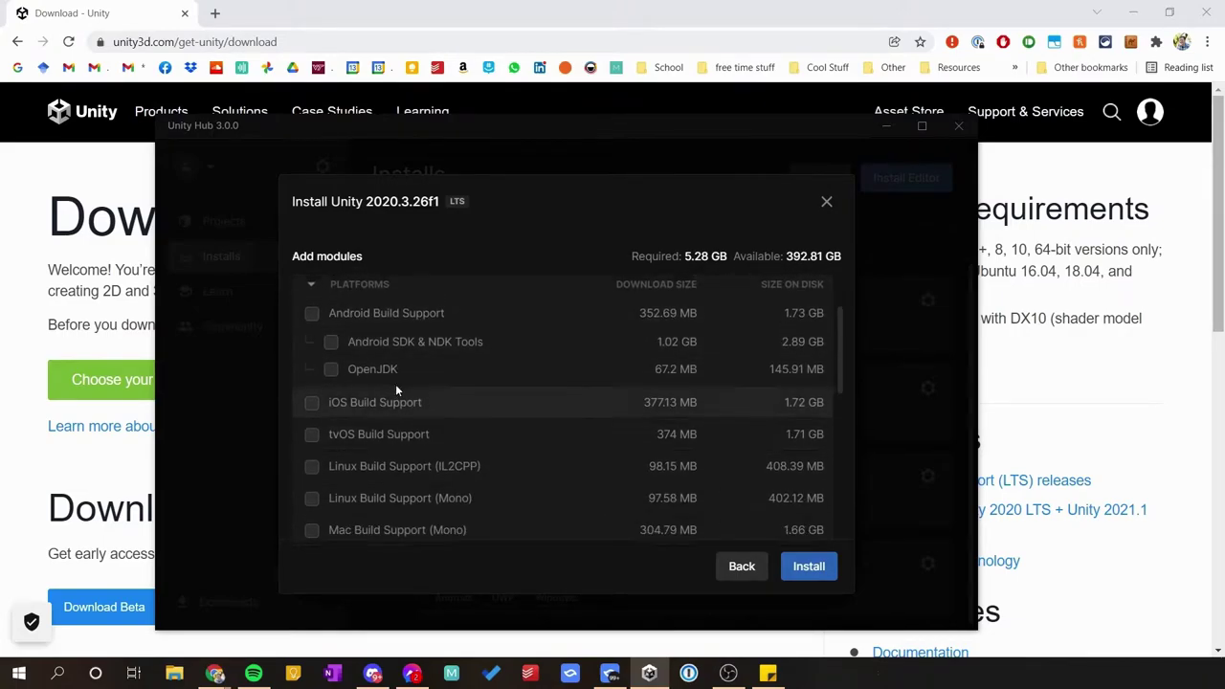
{"action": "scroll", "coordinate": [369, 402], "scroll_direction": "down", "scroll_amount": 1}
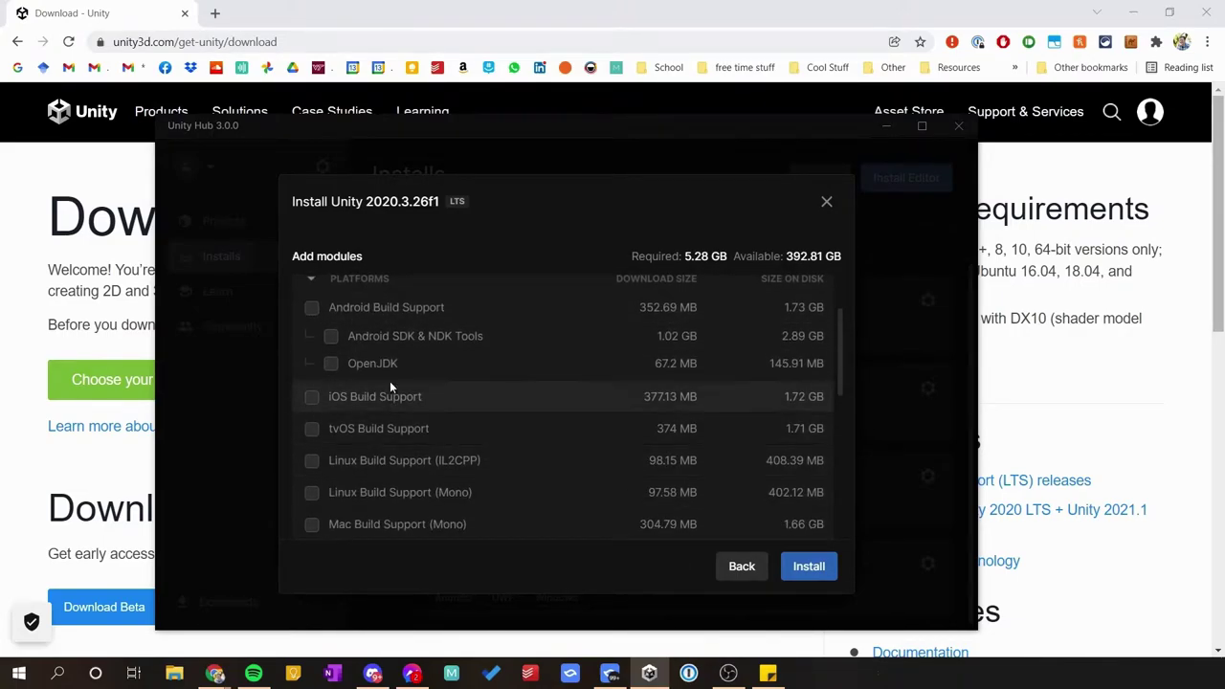
{"action": "scroll", "coordinate": [395, 431], "scroll_direction": "down", "scroll_amount": 1}
{"action": "scroll", "coordinate": [428, 454], "scroll_direction": "up", "scroll_amount": 1}
{"action": "scroll", "coordinate": [430, 449], "scroll_direction": "down", "scroll_amount": 1}
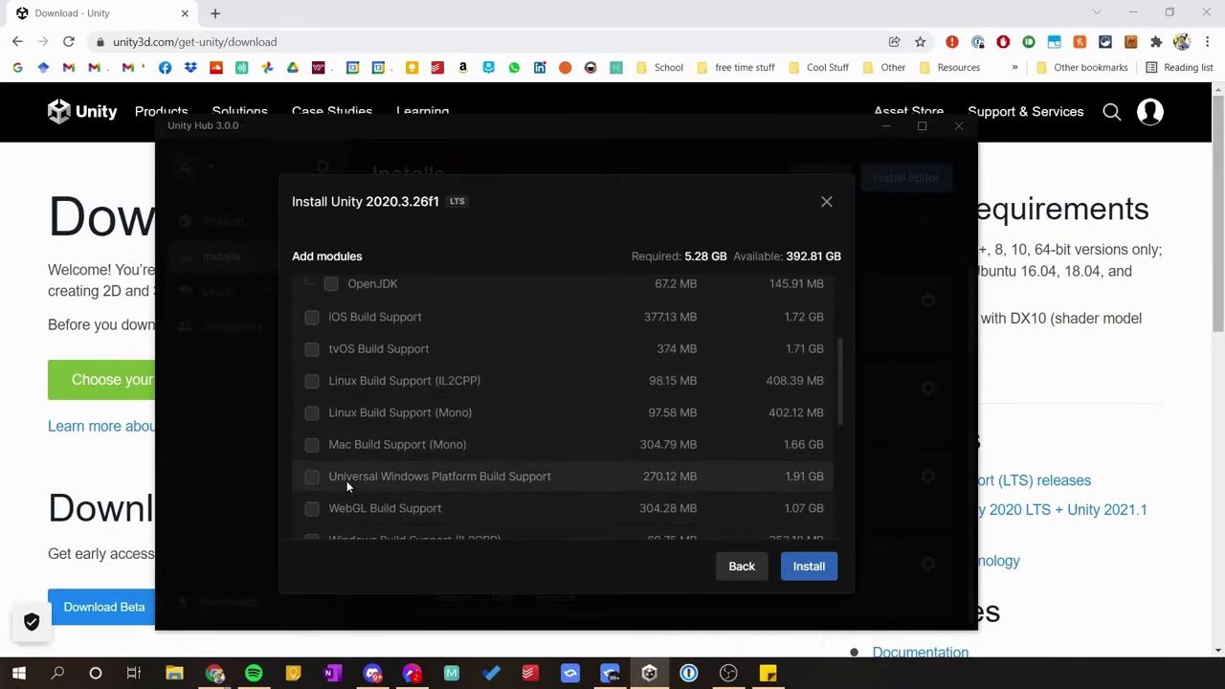
{"action": "scroll", "coordinate": [347, 478], "scroll_direction": "down", "scroll_amount": 1}
{"action": "scroll", "coordinate": [344, 473], "scroll_direction": "up", "scroll_amount": 1}
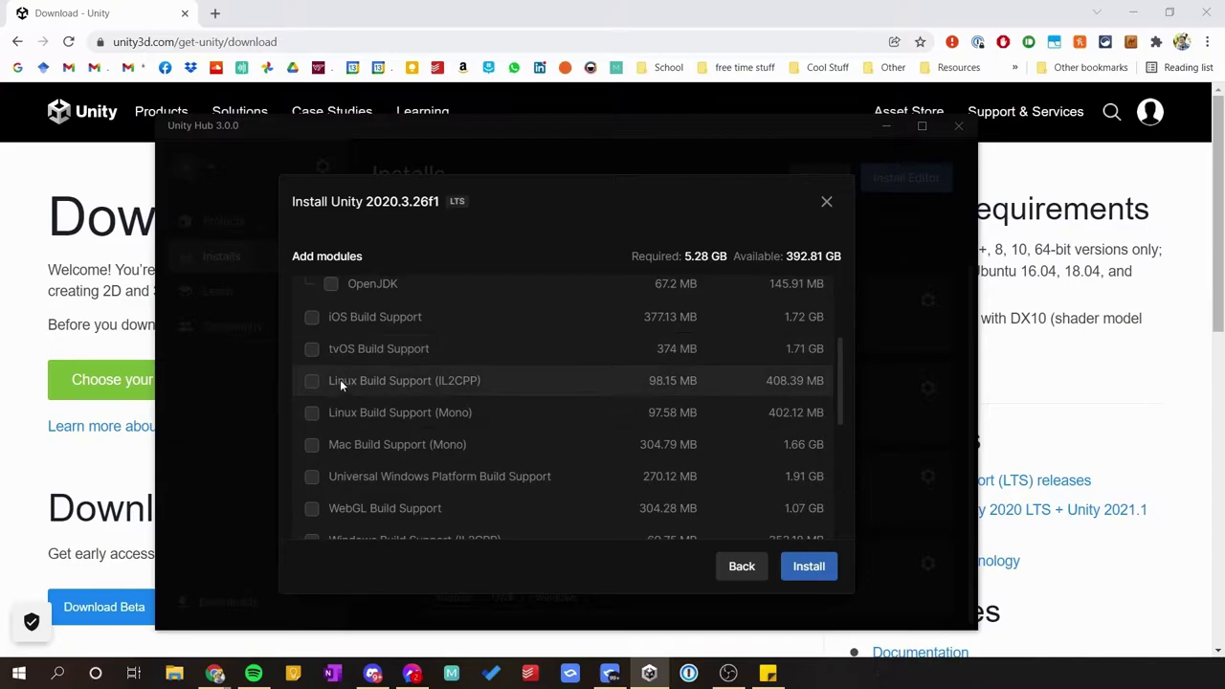
{"action": "scroll", "coordinate": [336, 450], "scroll_direction": "down", "scroll_amount": 1}
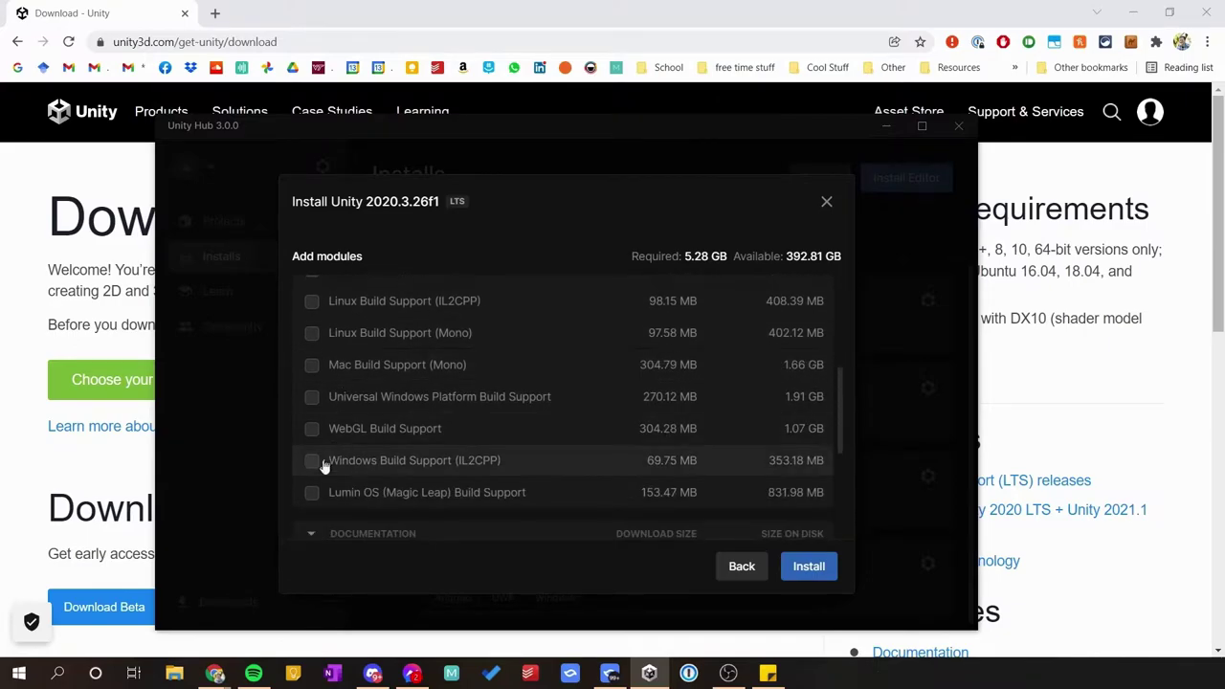
{"action": "left_click", "coordinate": [312, 397]}
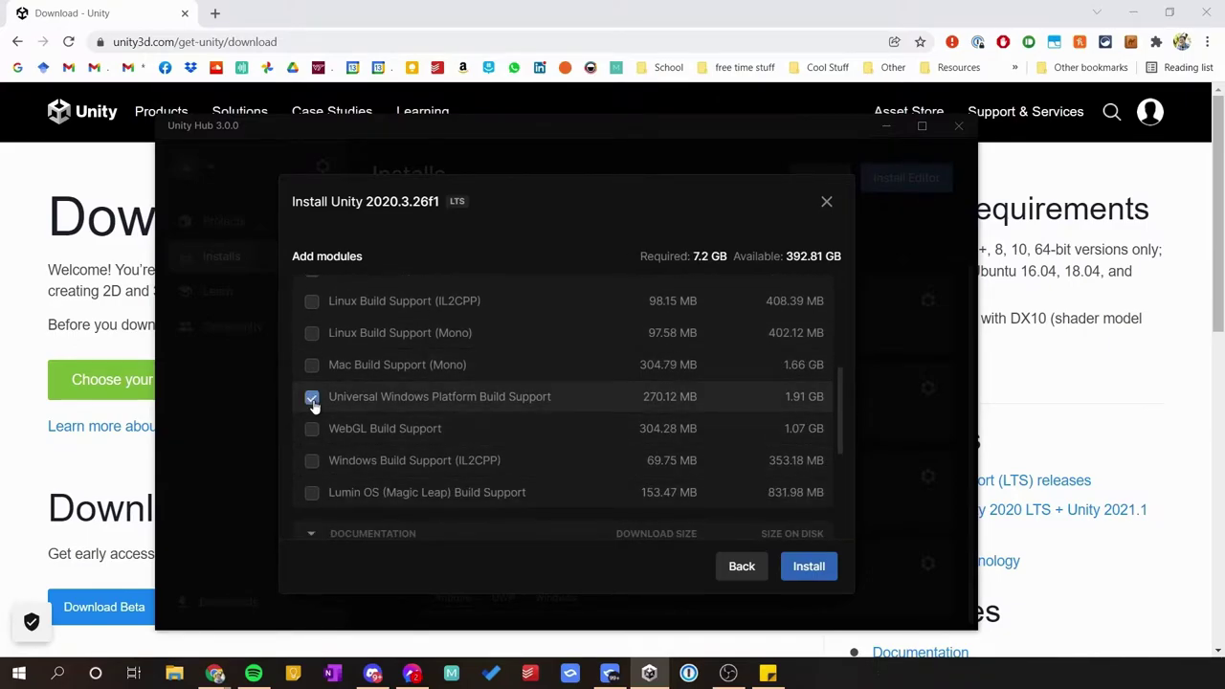
{"action": "left_click", "coordinate": [312, 464]}
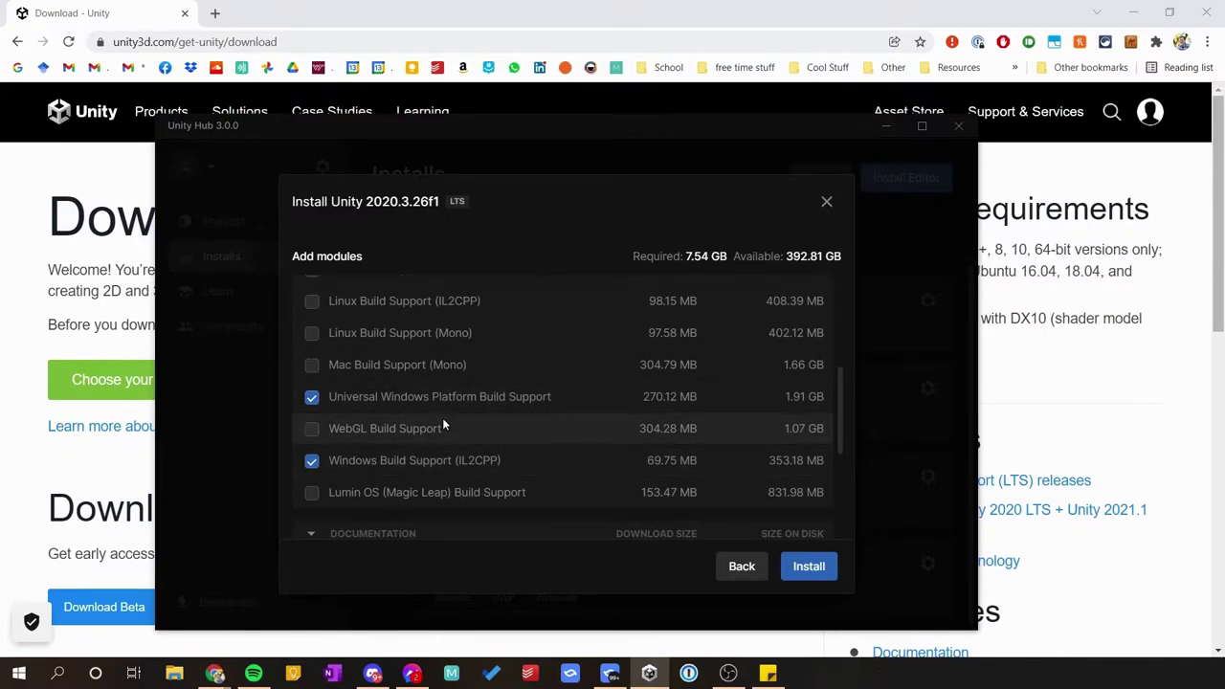
Add Android Build Support, leaving Android SDK & NDK Tools unselected
{"action": "scroll", "coordinate": [437, 426], "scroll_direction": "up", "scroll_amount": 1}
{"action": "scroll", "coordinate": [429, 436], "scroll_direction": "up", "scroll_amount": 2}
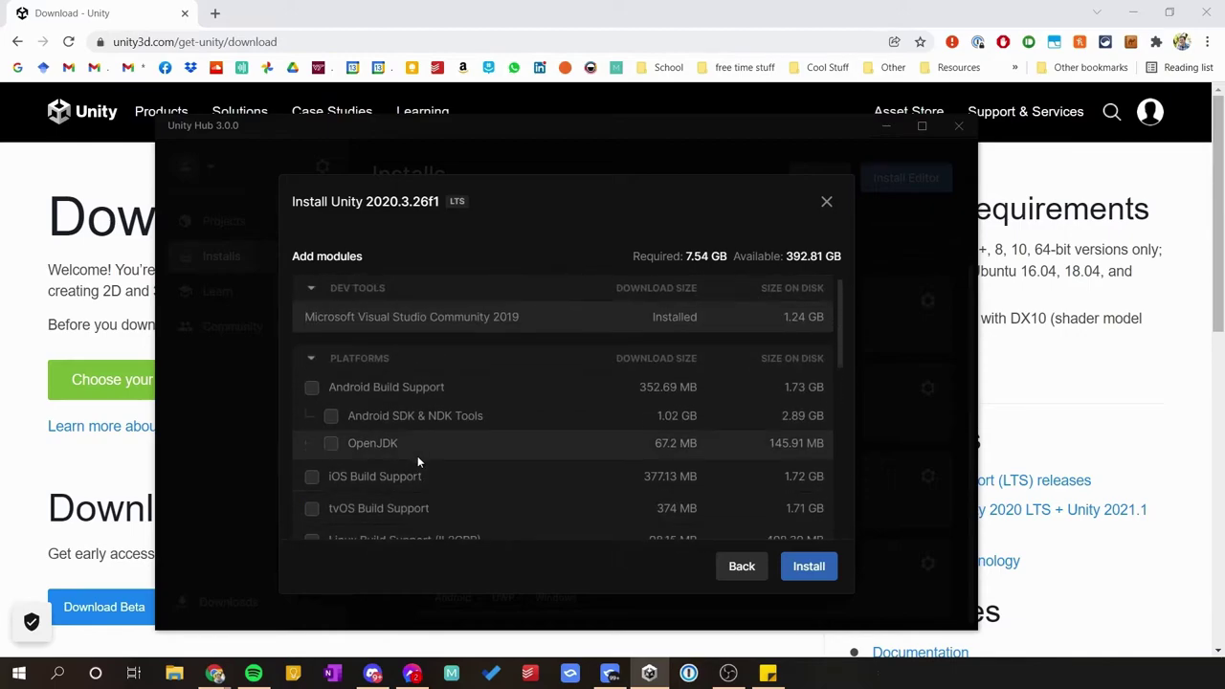
{"action": "scroll", "coordinate": [417, 456], "scroll_direction": "down", "scroll_amount": 1}
{"action": "left_click", "coordinate": [312, 310]}
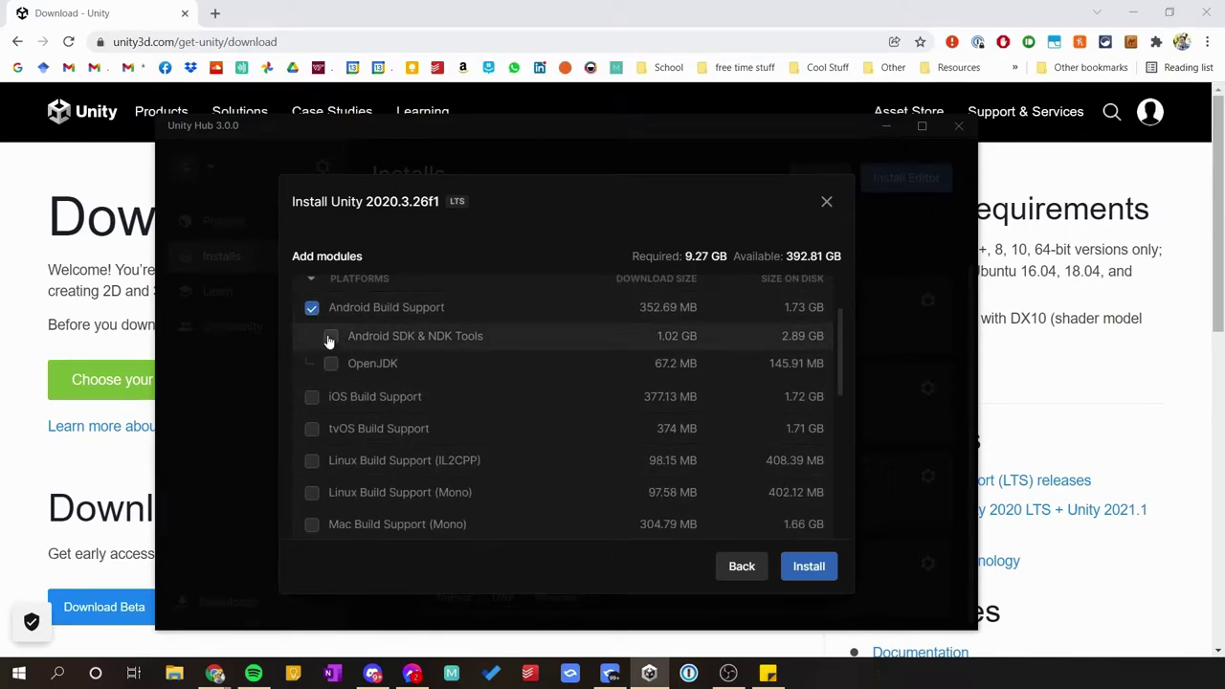
{"action": "left_click", "coordinate": [330, 337]}
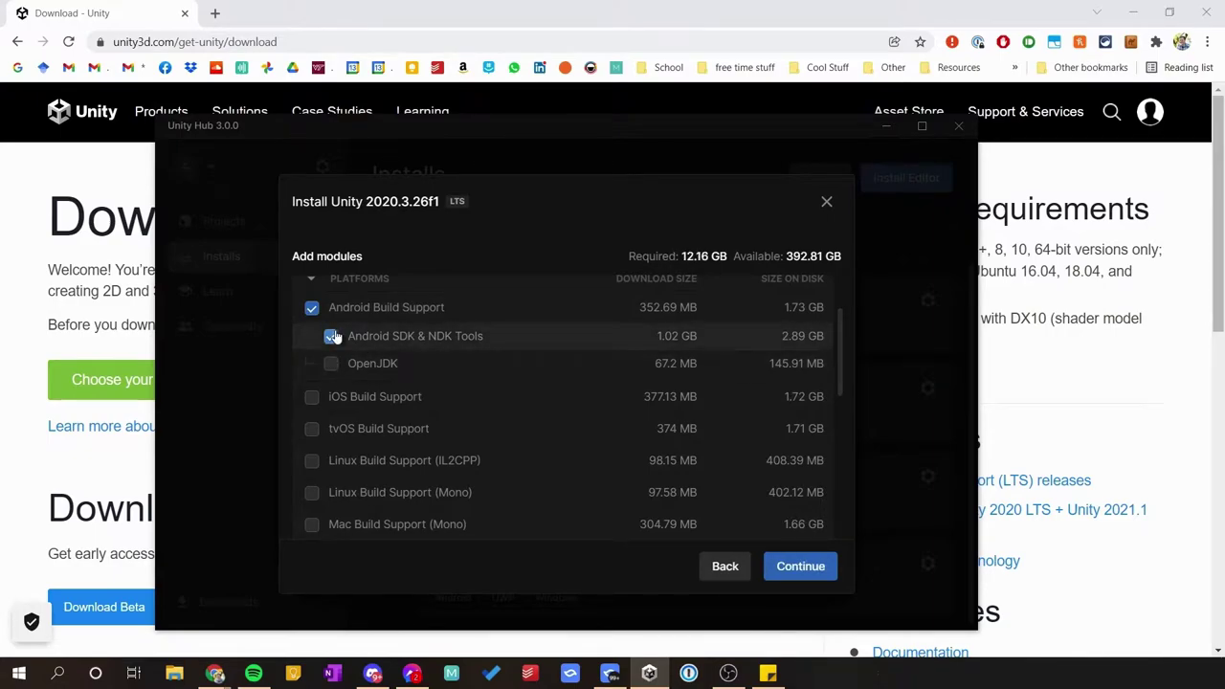
{"action": "left_click", "coordinate": [331, 337]}
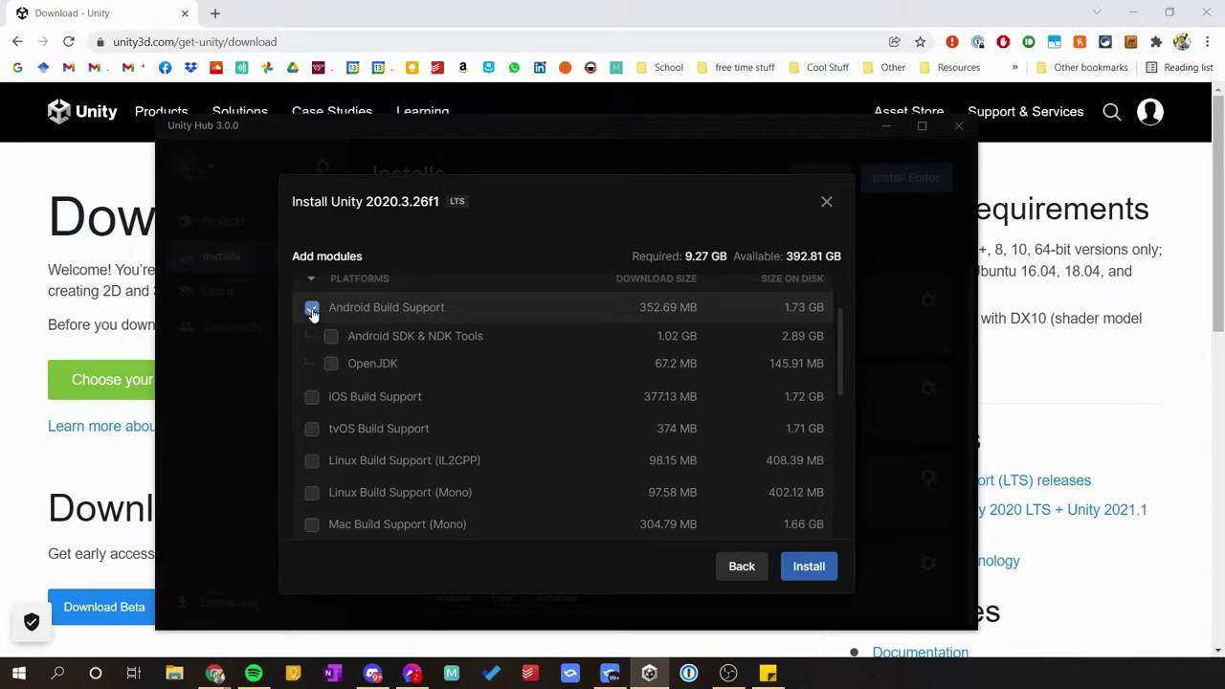
Cancel the 2020.3.26f1 installation setup and open the Hub preferences
{"action": "scroll", "coordinate": [478, 421], "scroll_direction": "down", "scroll_amount": 3}
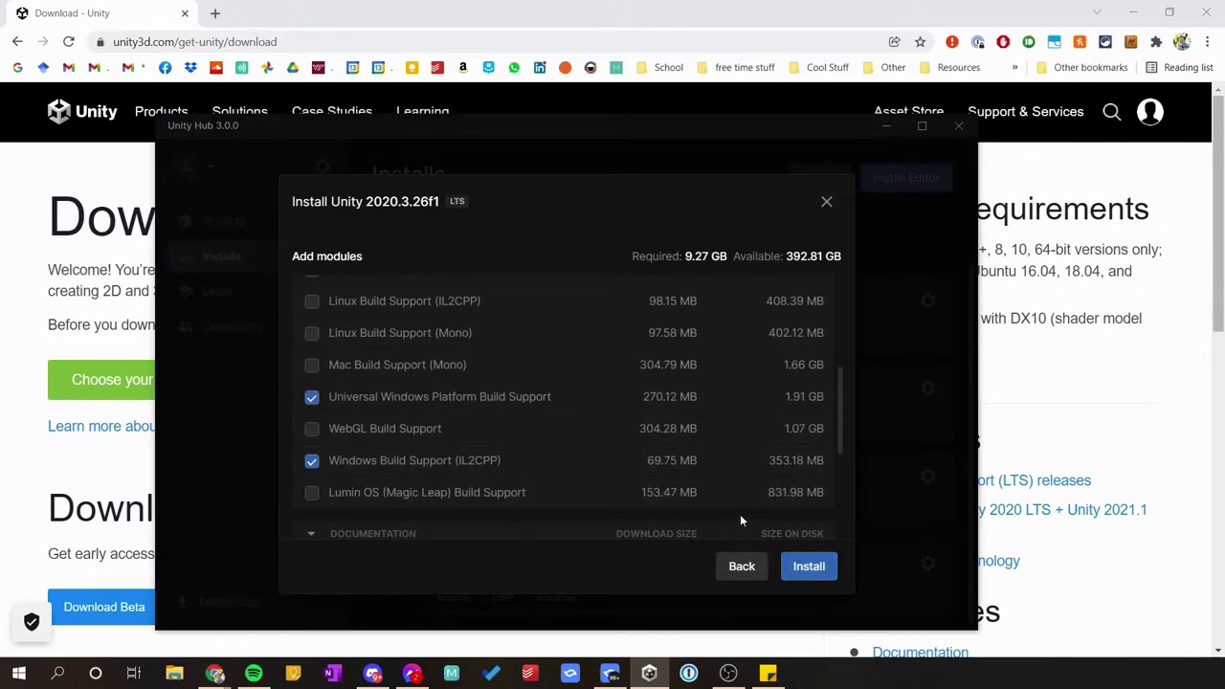
{"action": "scroll", "coordinate": [713, 474], "scroll_direction": "down", "scroll_amount": 3}
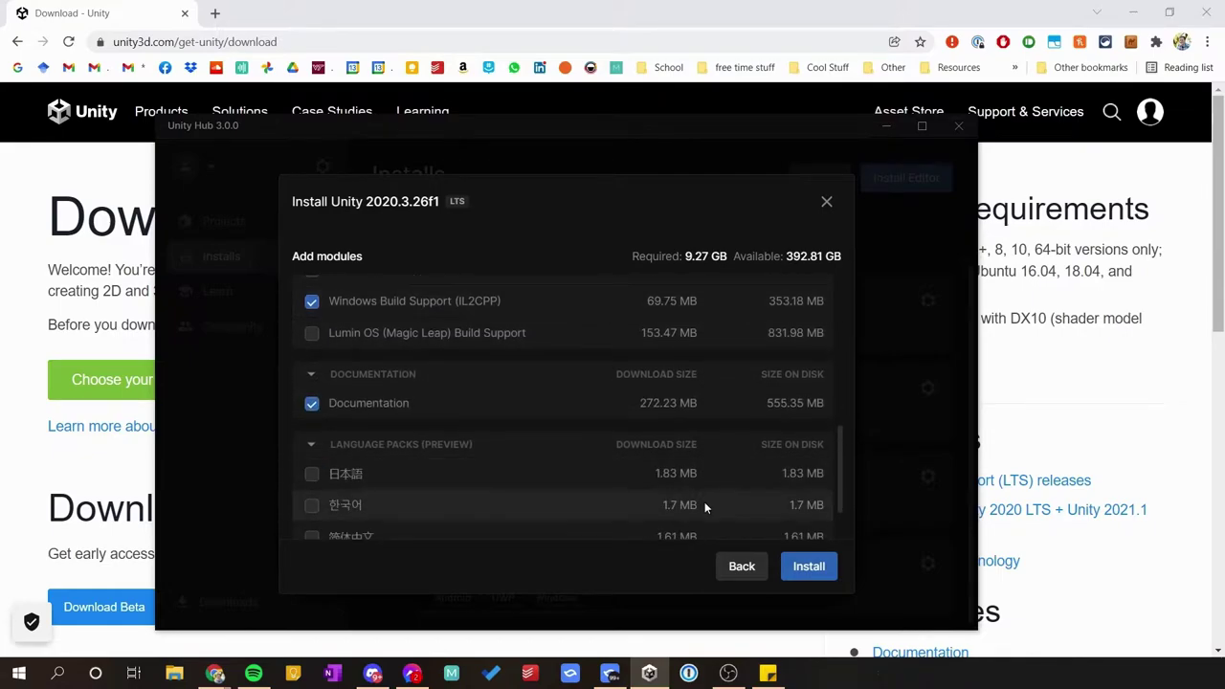
{"action": "scroll", "coordinate": [711, 492], "scroll_direction": "up", "scroll_amount": 8}
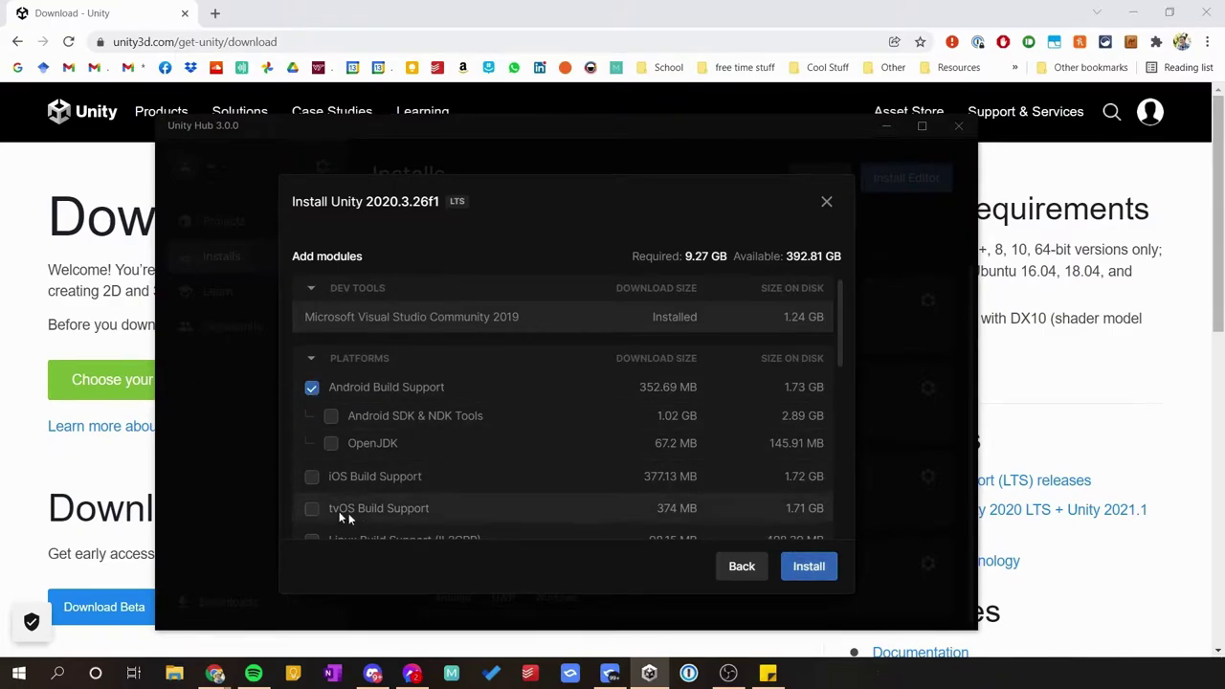
{"action": "left_click", "coordinate": [827, 201]}
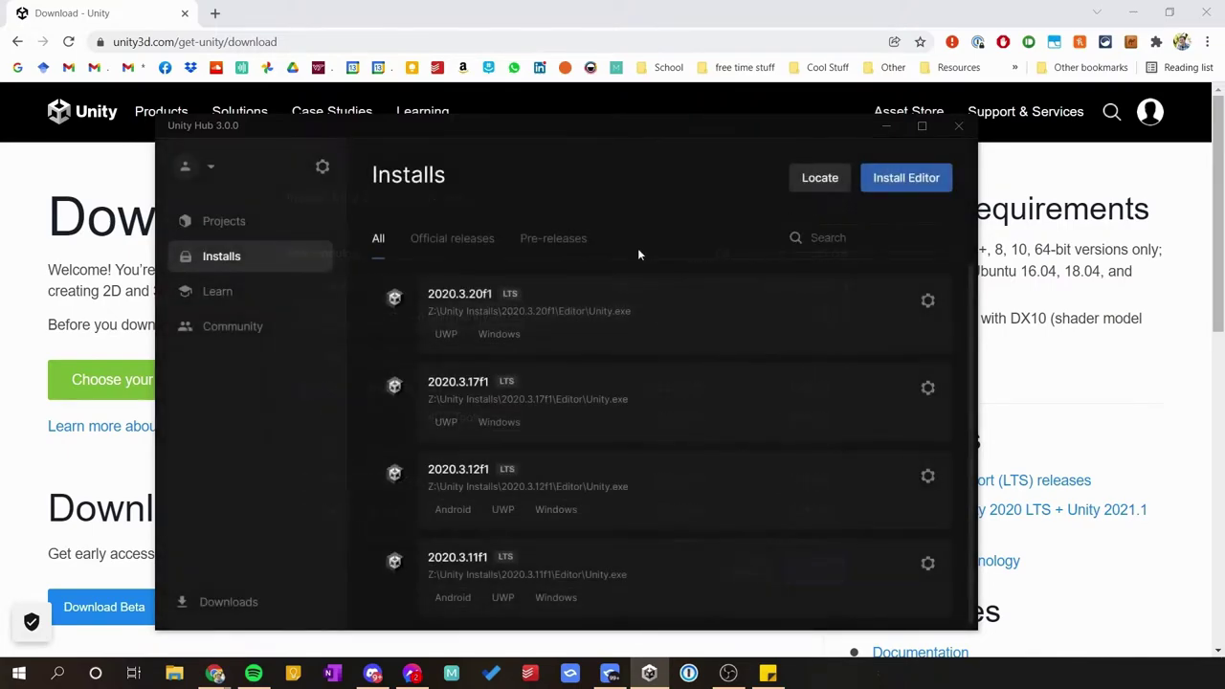
{"action": "left_click", "coordinate": [323, 170]}
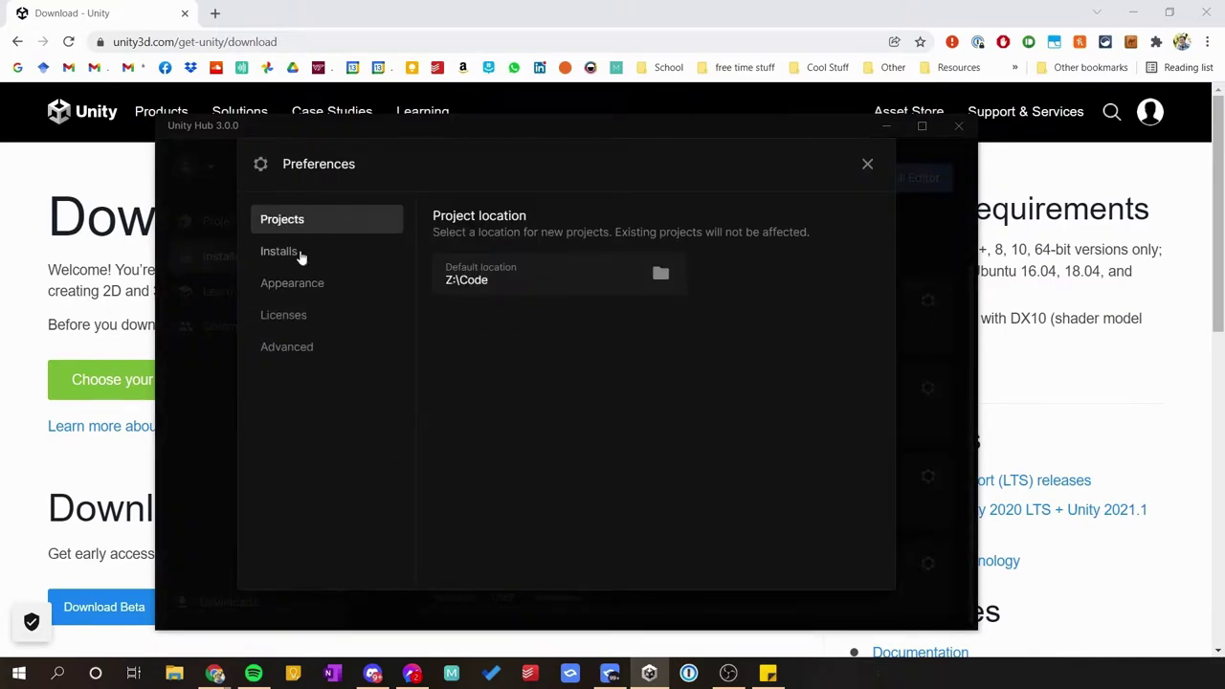
Check the Z:\Unity Installs install location, then close Preferences
{"action": "left_click", "coordinate": [300, 254]}
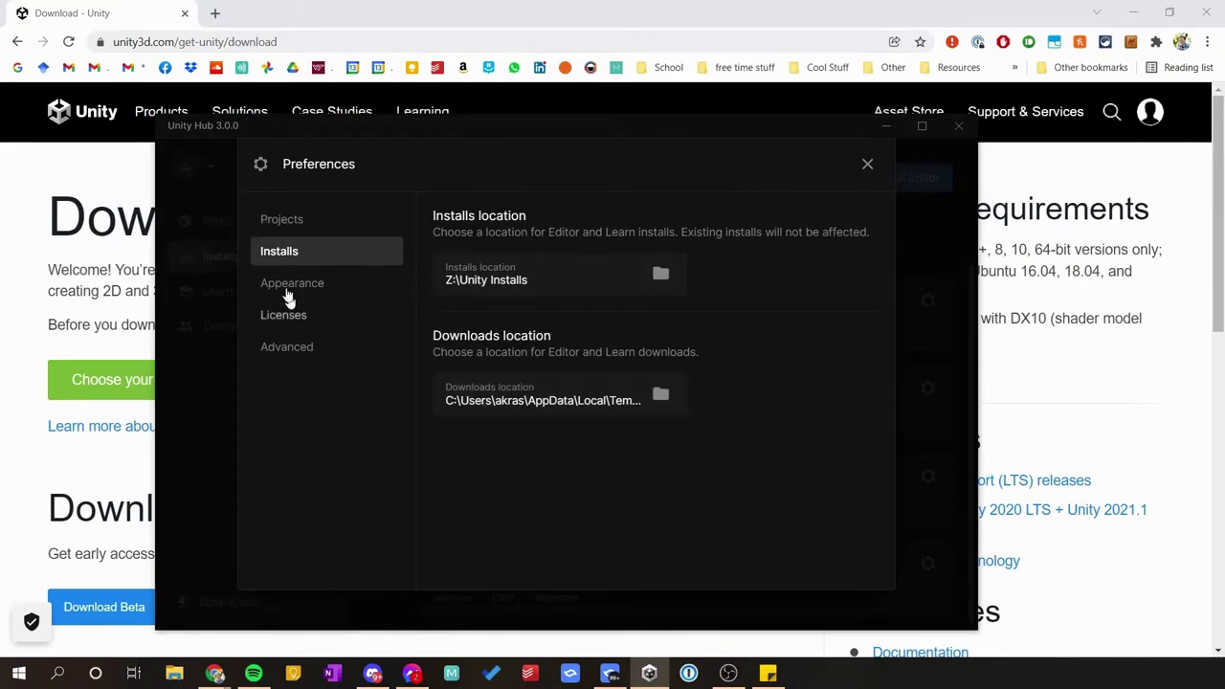
{"action": "left_click", "coordinate": [869, 165]}
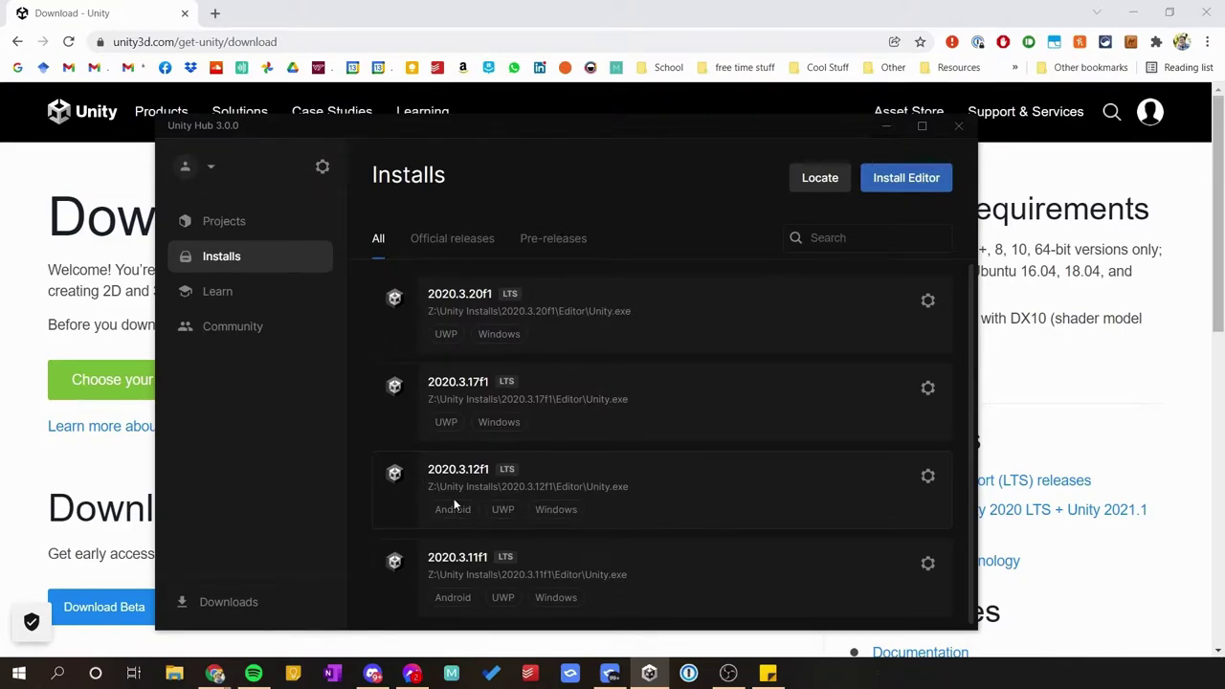
Glance at the 2020.3.12f1 install options without choosing, then go to the Projects list
{"action": "left_click", "coordinate": [927, 482]}
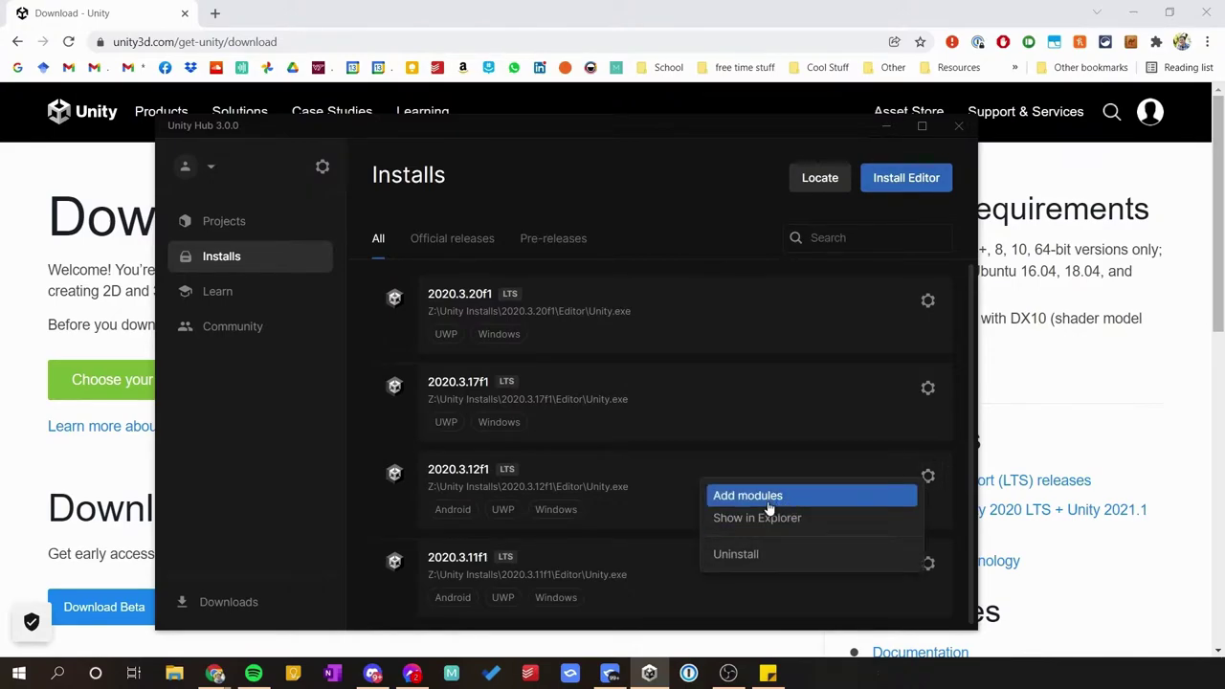
{"action": "left_click", "coordinate": [532, 204]}
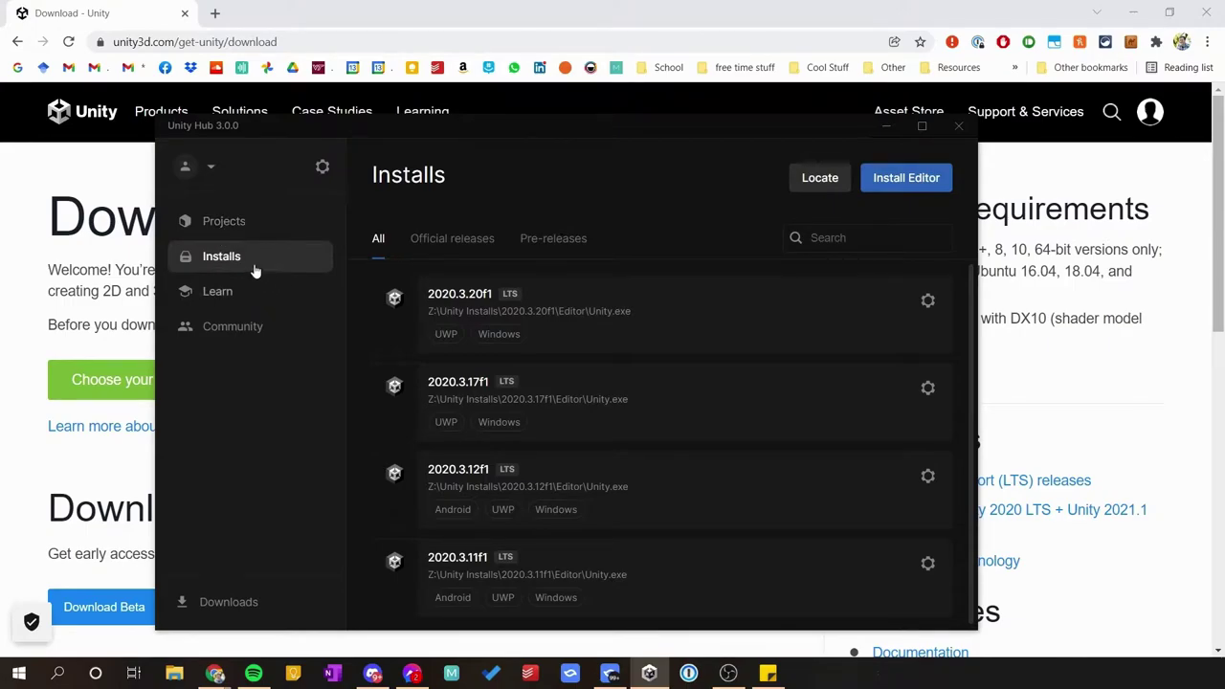
{"action": "left_click", "coordinate": [239, 232]}
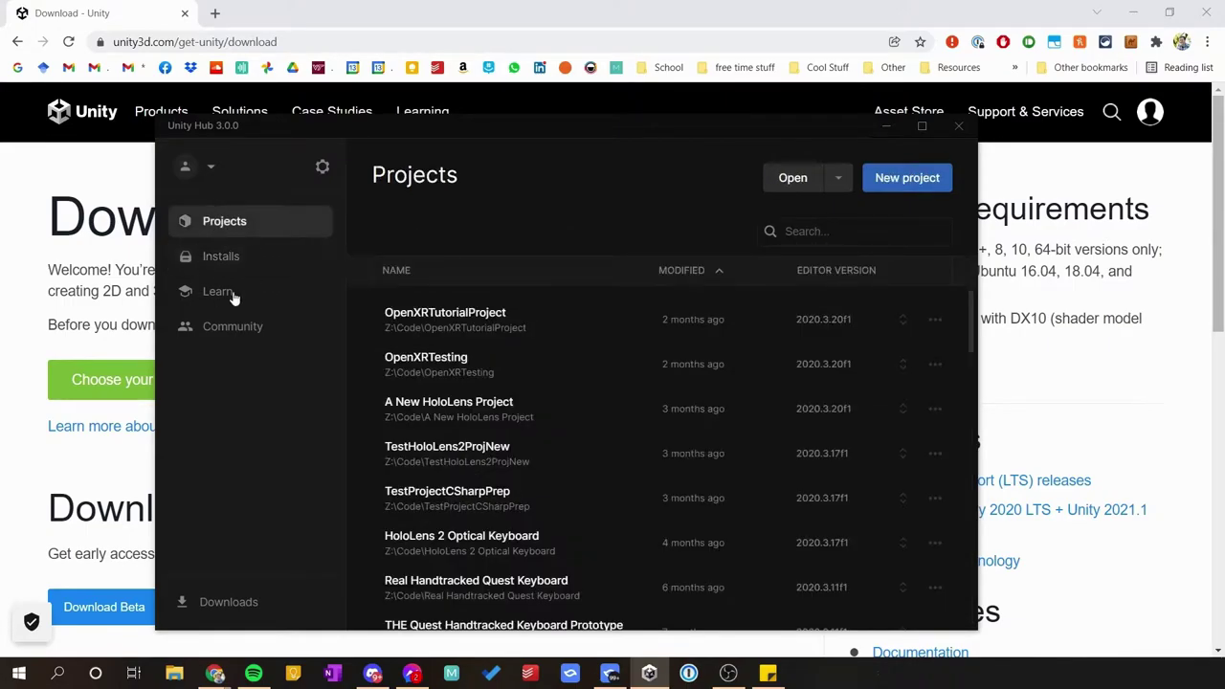
Start a new project using editor 2020.3.20f1 and the 3D Core template
{"action": "left_click", "coordinate": [911, 183]}
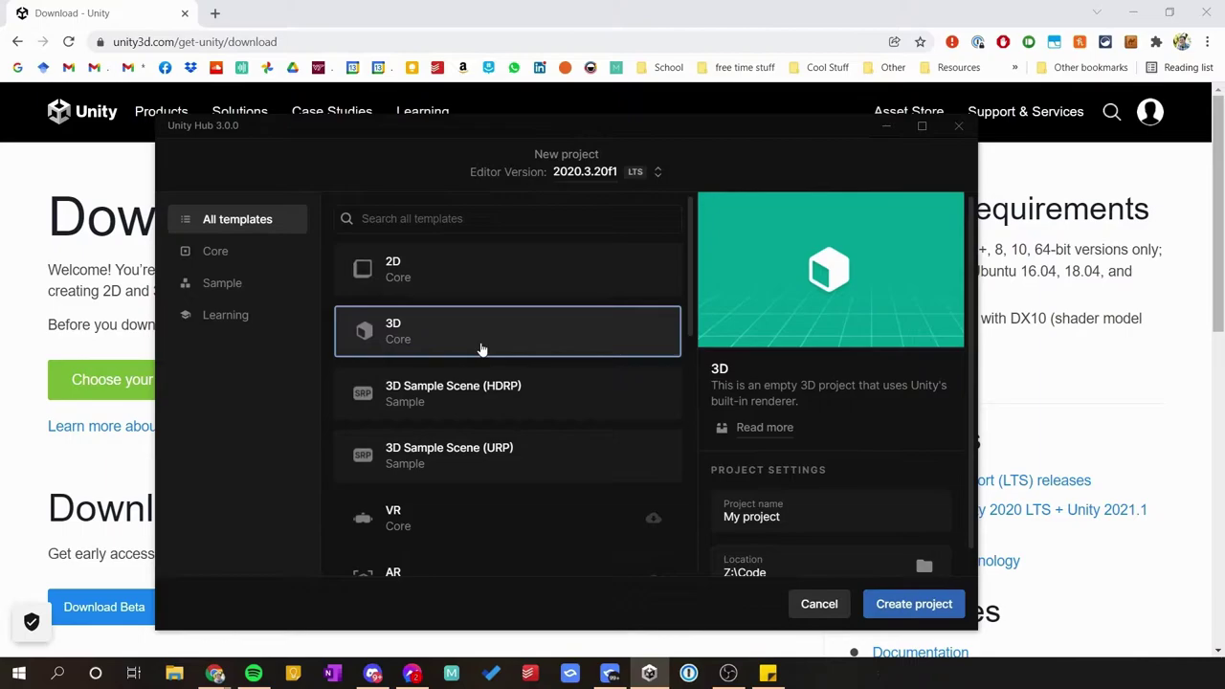
{"action": "scroll", "coordinate": [469, 445], "scroll_direction": "down", "scroll_amount": 2}
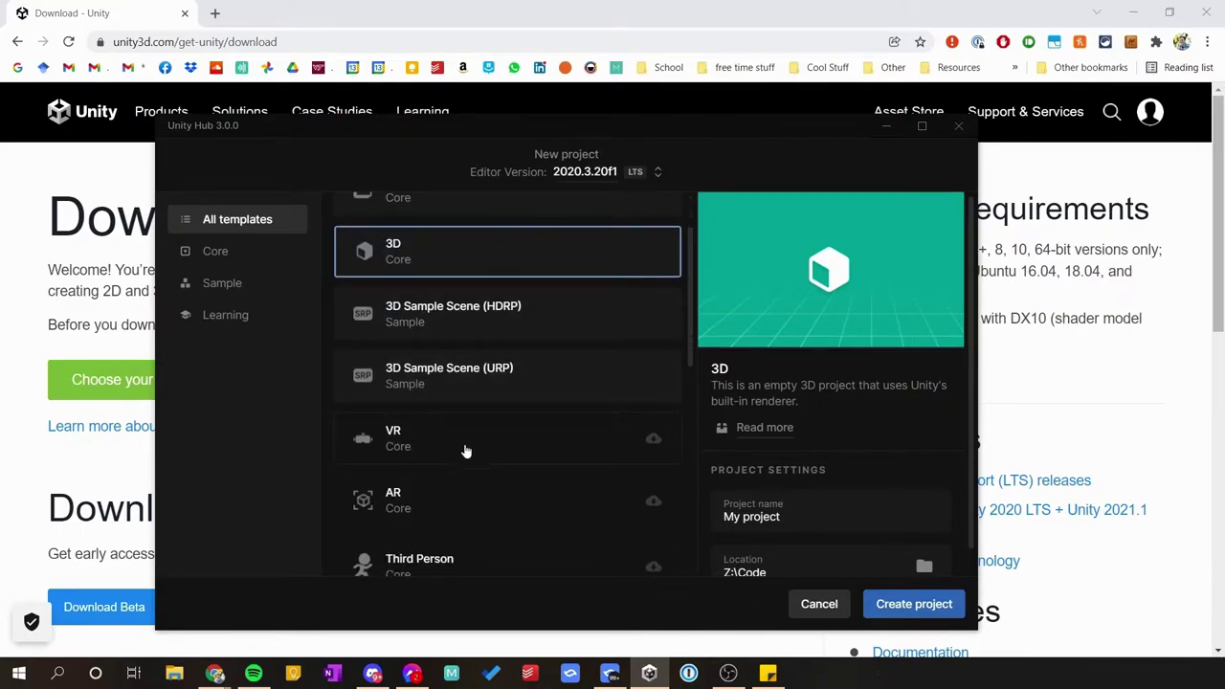
{"action": "scroll", "coordinate": [469, 450], "scroll_direction": "down", "scroll_amount": 4}
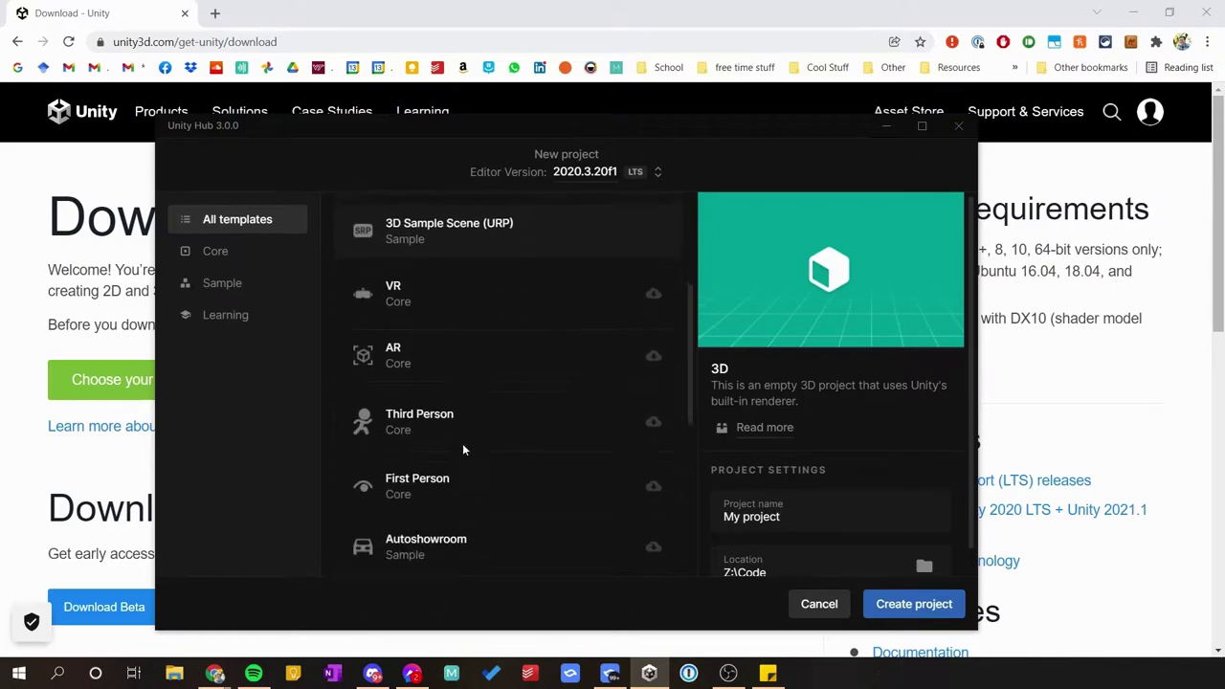
{"action": "scroll", "coordinate": [451, 405], "scroll_direction": "up", "scroll_amount": 4}
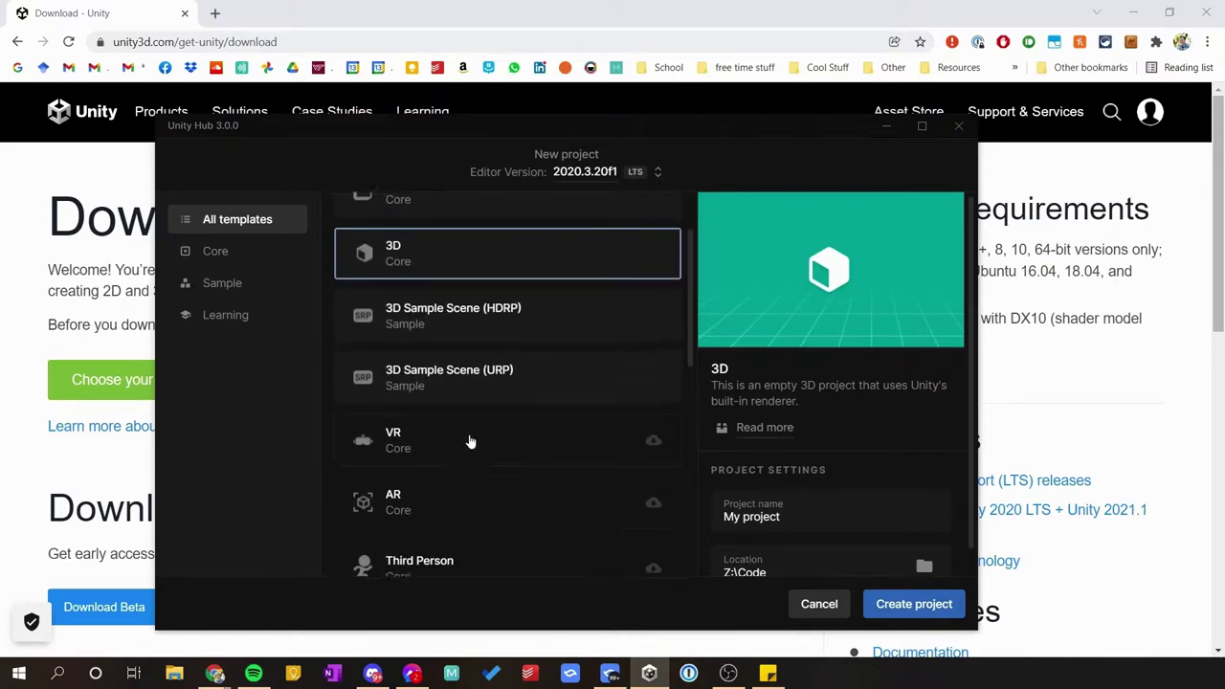
{"action": "scroll", "coordinate": [470, 440], "scroll_direction": "up", "scroll_amount": 2}
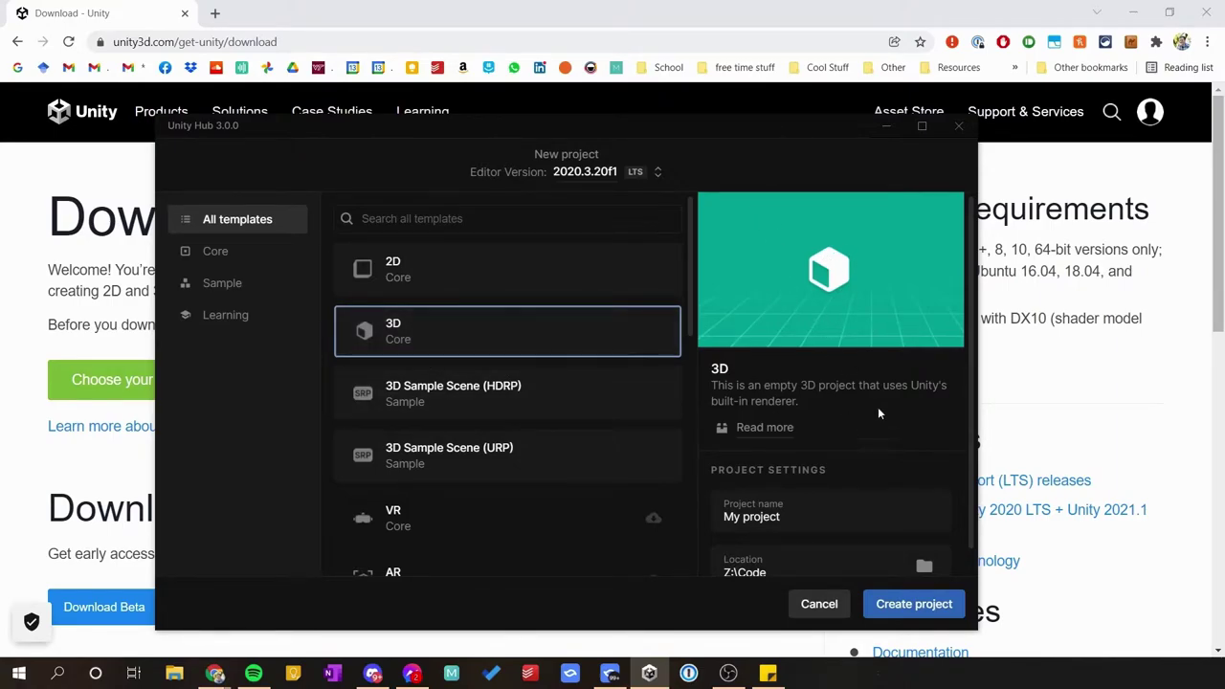
{"action": "scroll", "coordinate": [877, 407], "scroll_direction": "down", "scroll_amount": 1}
Name the project 'Unity Demo Showcase' and create it
{"action": "left_click", "coordinate": [823, 491]}
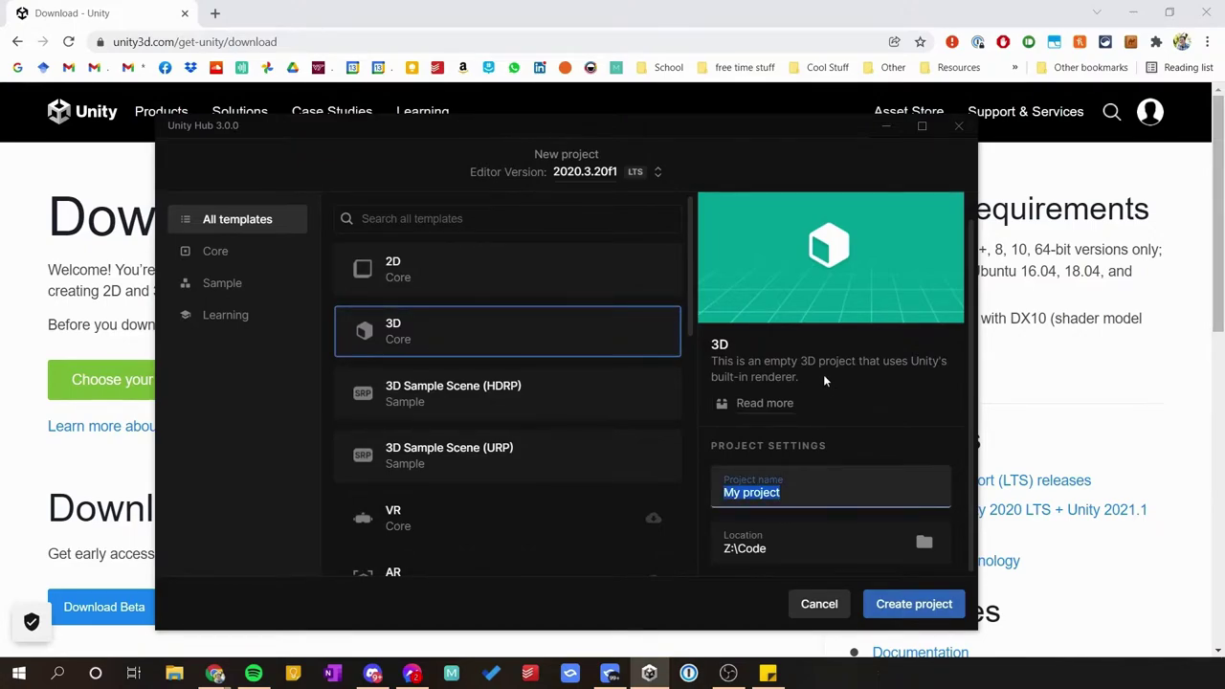
{"action": "type", "text": "Unity Demo Show"}
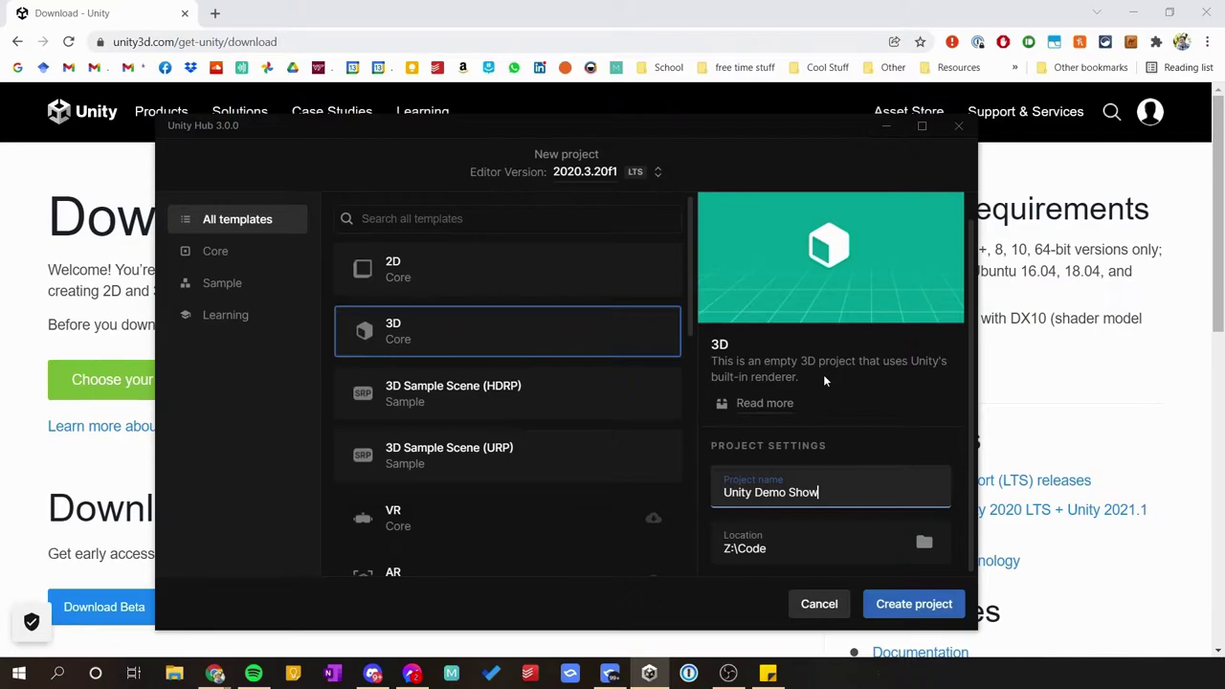
{"action": "type", "text": "case"}
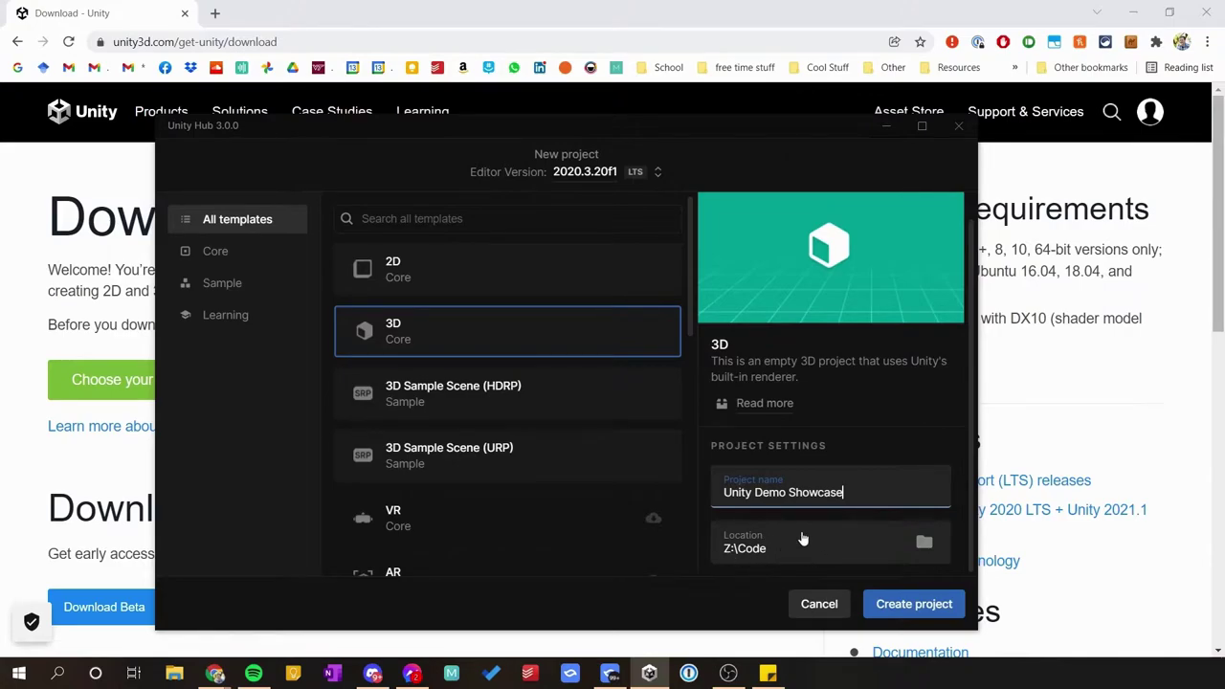
{"action": "left_click", "coordinate": [926, 610]}
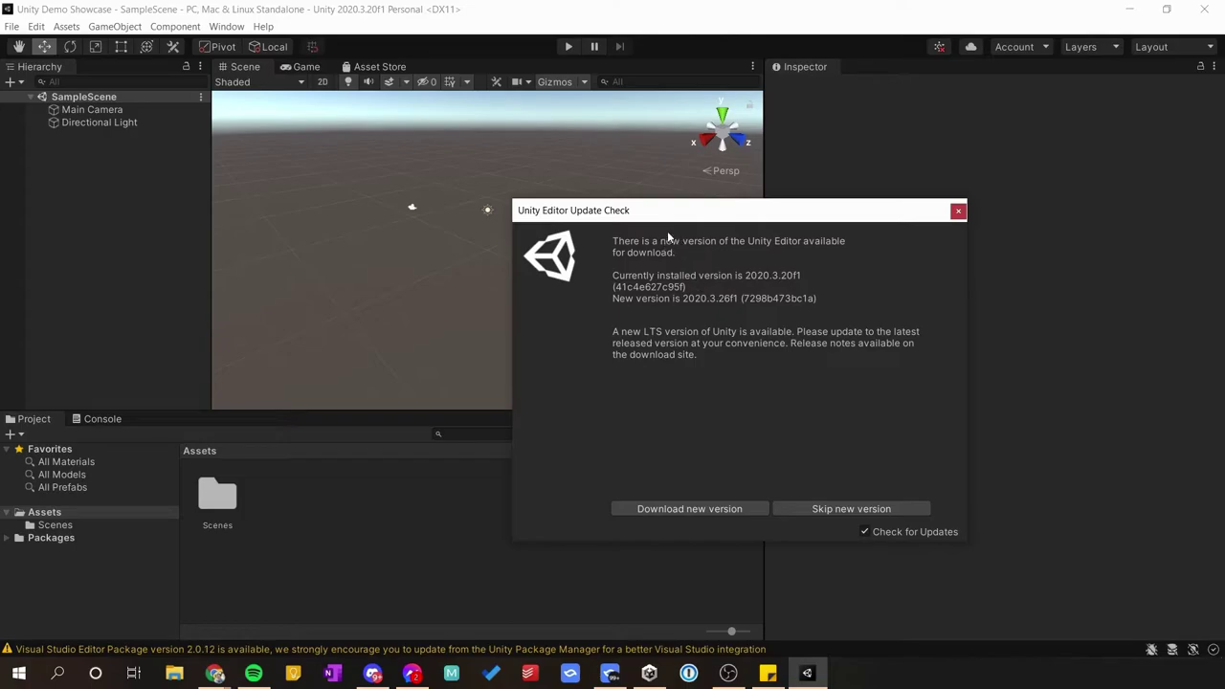
Move aside and close the Unity Editor Update Check notice
{"action": "left_click_drag", "start_coordinate": [647, 212], "coordinate": [591, 203]}
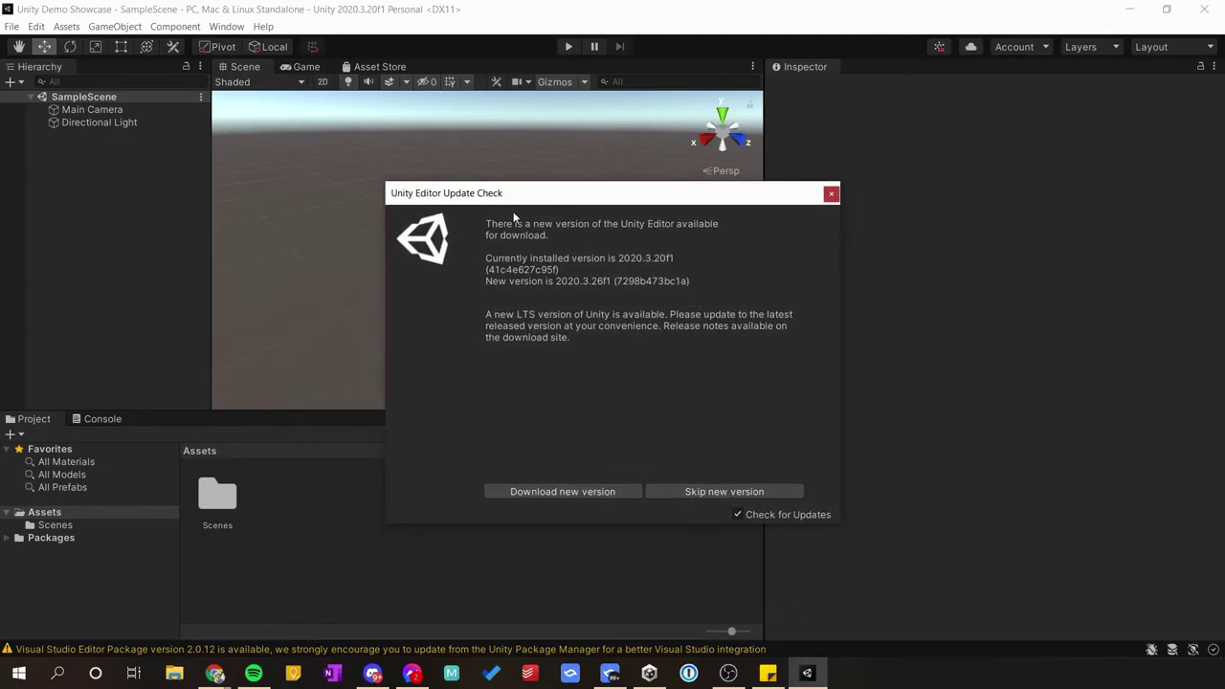
{"action": "left_click", "coordinate": [830, 196]}
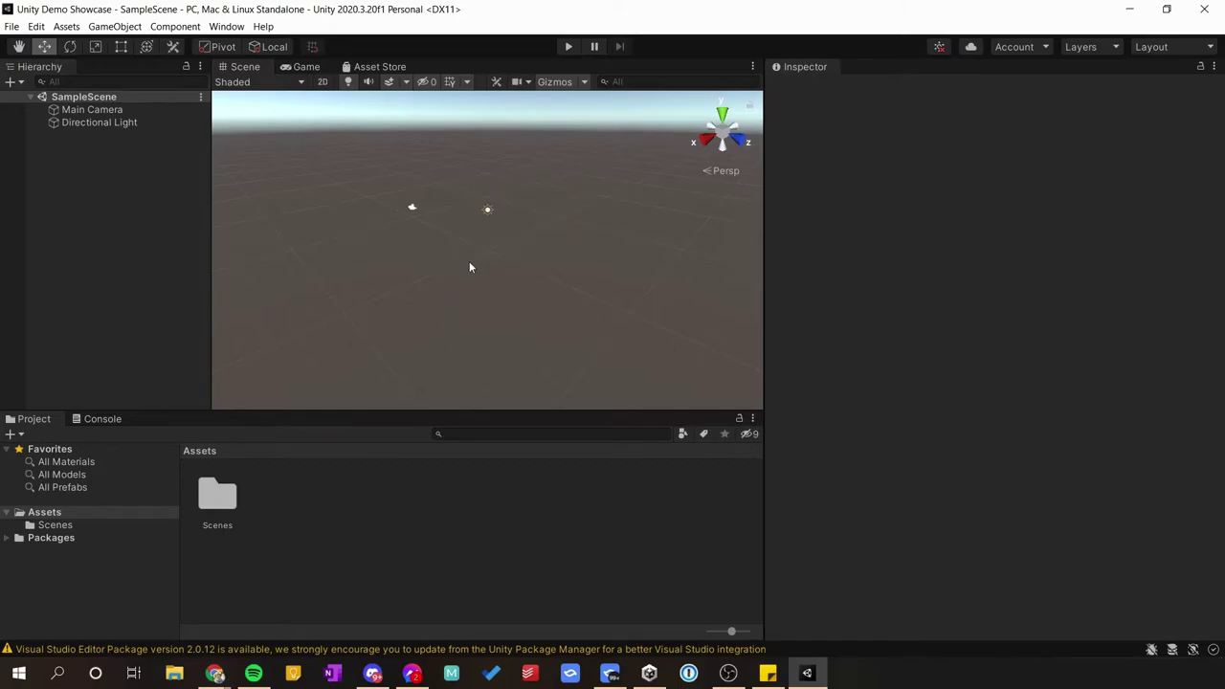
Turn the Scene view toward the camera and light, then select Main Camera to inspect it
{"action": "right_click_drag", "start_coordinate": [465, 267], "coordinate": [459, 229]}
{"action": "right_click_drag", "start_coordinate": [534, 282], "coordinate": [521, 287]}
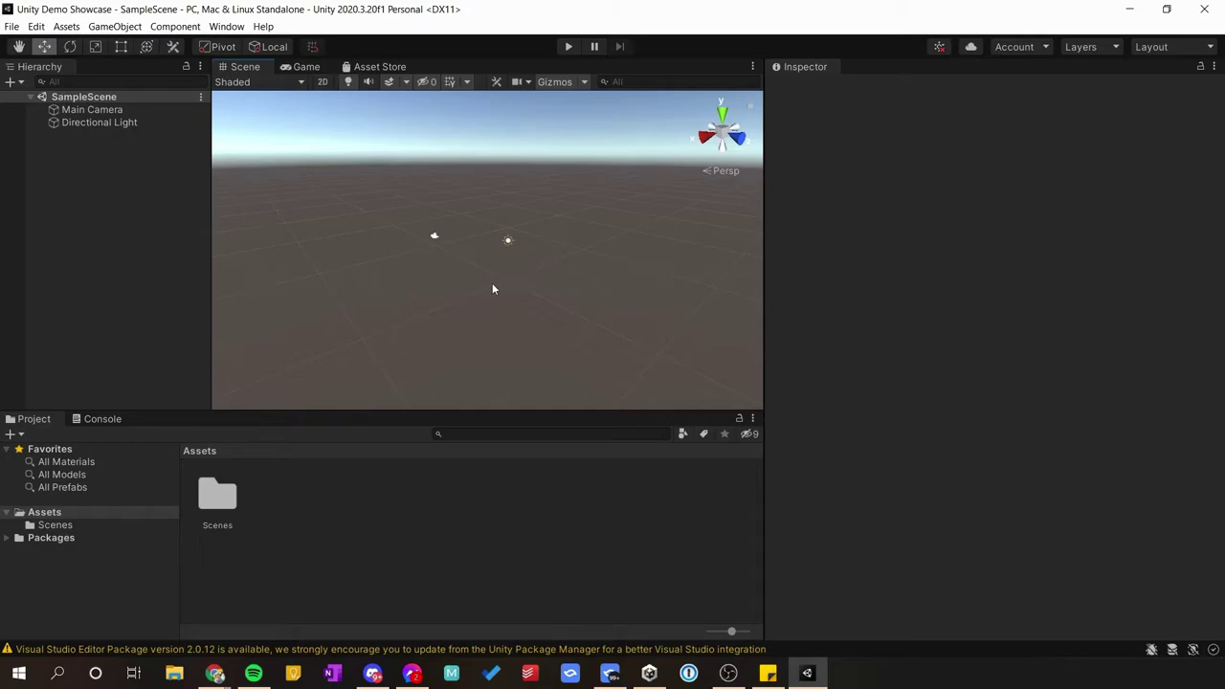
{"action": "scroll", "coordinate": [490, 285], "scroll_direction": "up", "scroll_amount": 1}
{"action": "right_click_drag", "start_coordinate": [490, 280], "coordinate": [547, 299]}
{"action": "right_click_drag", "start_coordinate": [553, 278], "coordinate": [585, 279]}
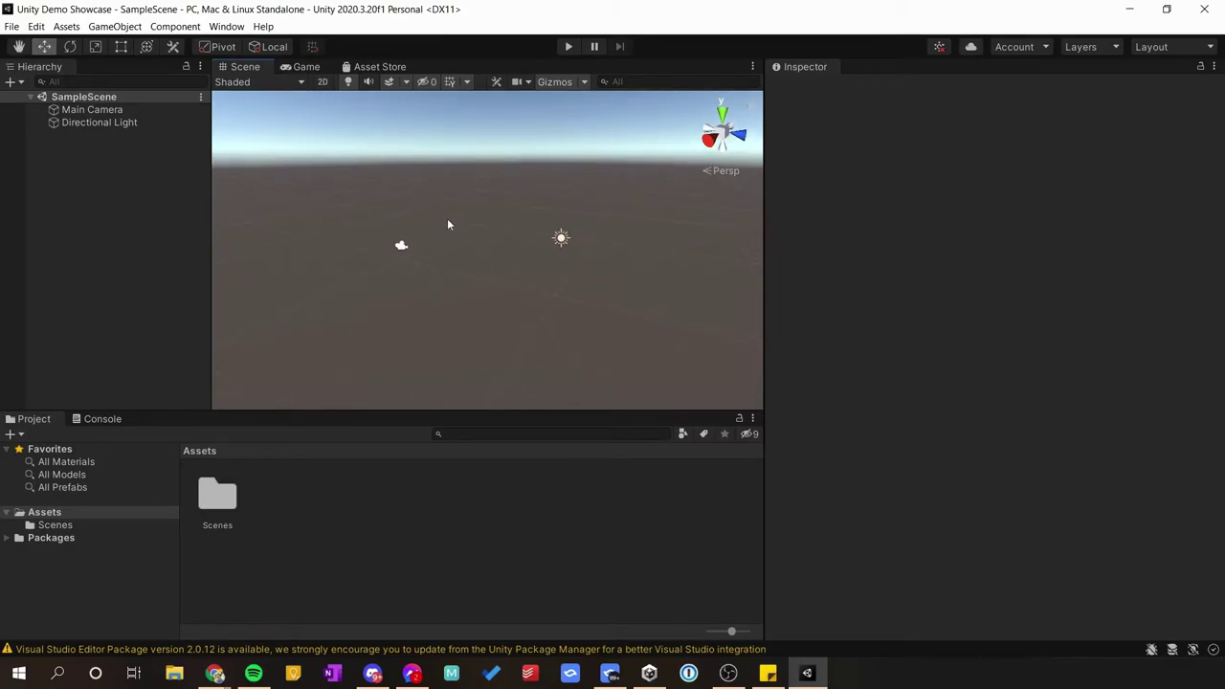
{"action": "right_click_drag", "start_coordinate": [433, 206], "coordinate": [453, 256]}
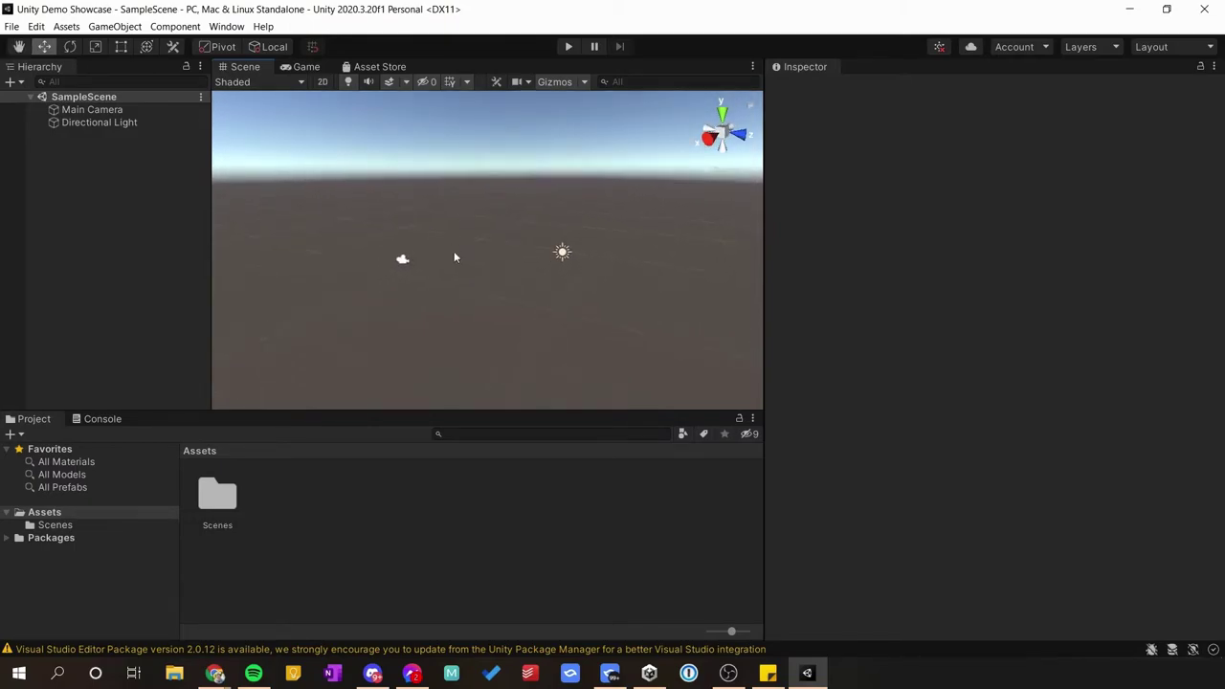
{"action": "left_click", "coordinate": [403, 261]}
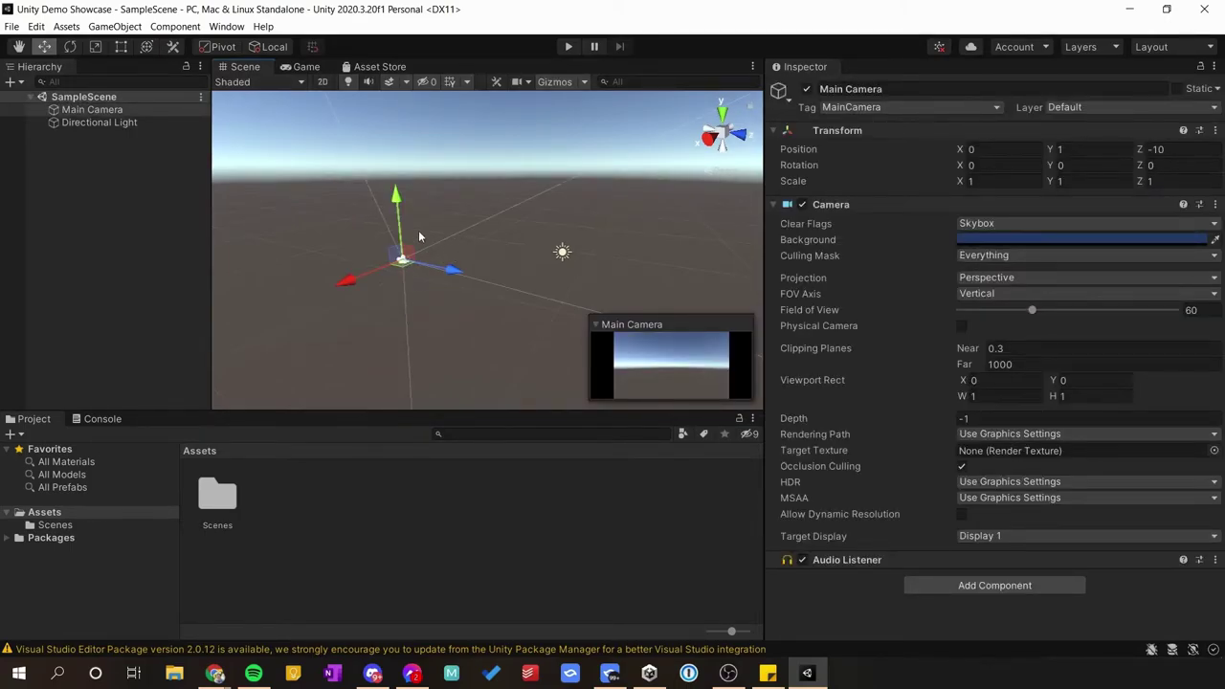
Select the Directional Light, preview the Game view, then bring up the Asset Store tab
{"action": "left_click", "coordinate": [563, 254]}
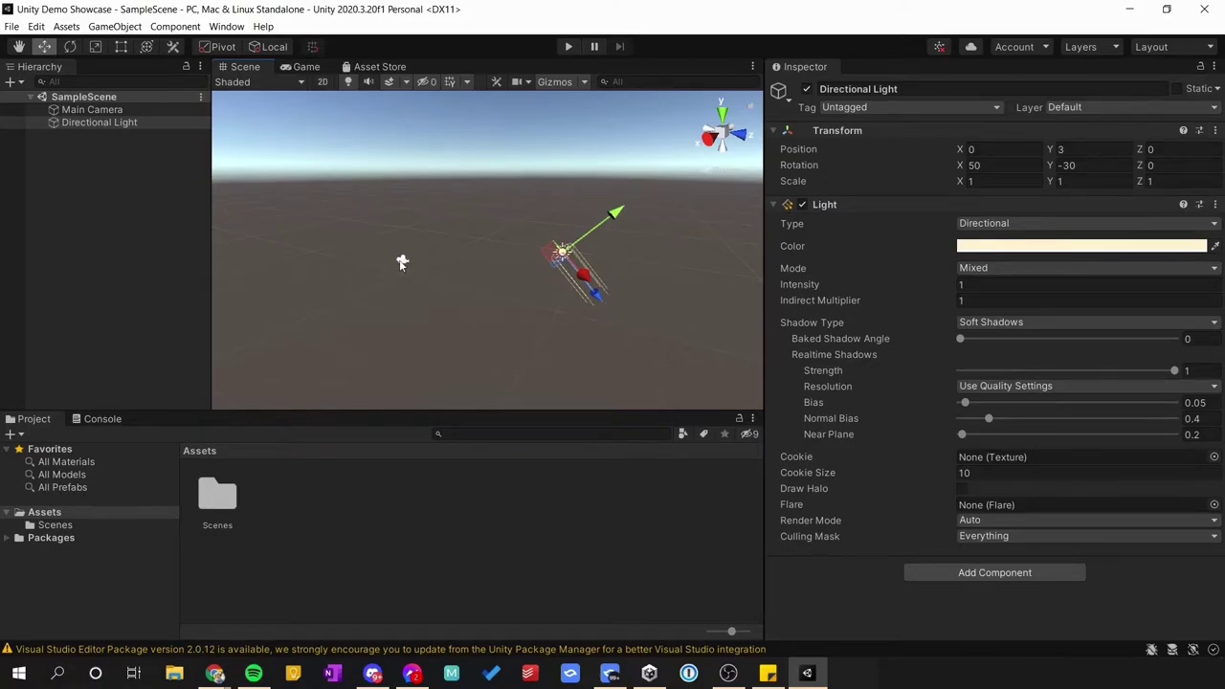
{"action": "left_click", "coordinate": [302, 67]}
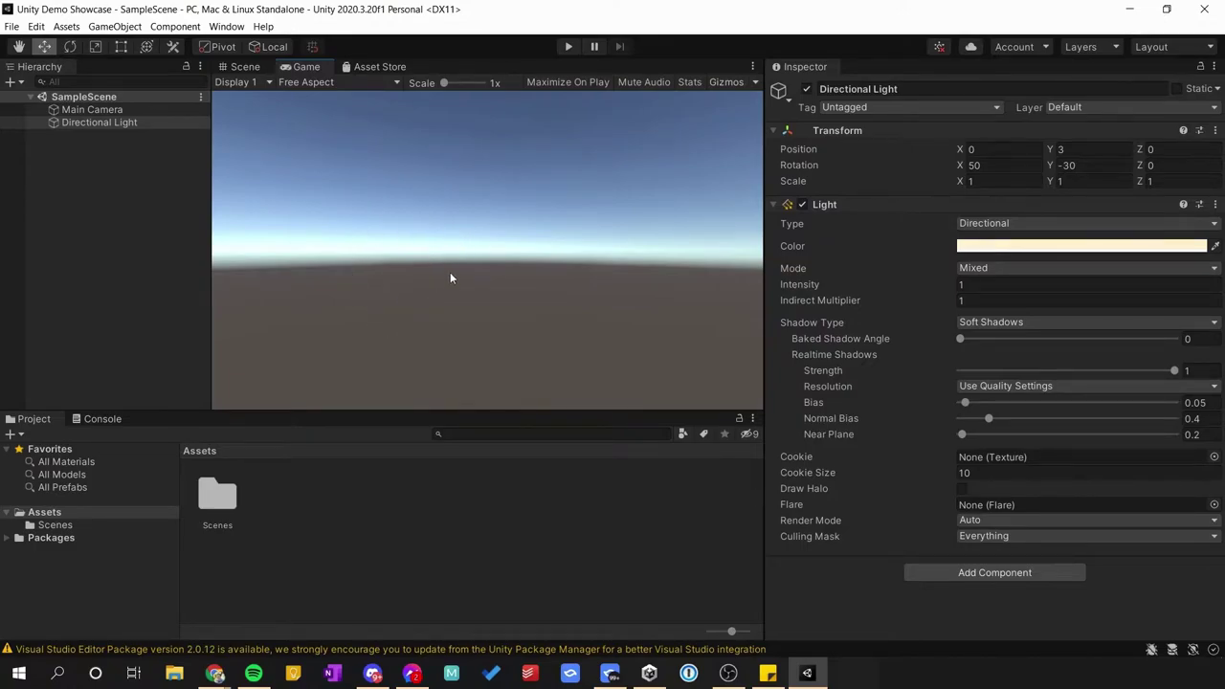
{"action": "left_click", "coordinate": [247, 67]}
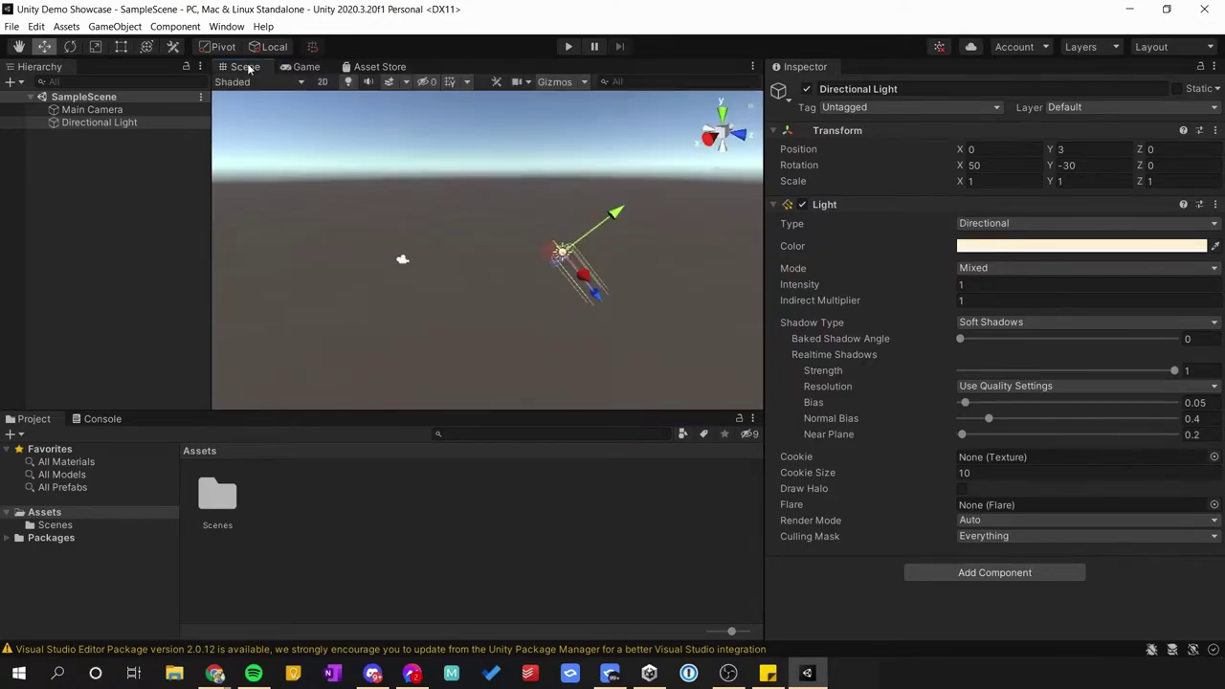
{"action": "left_click", "coordinate": [371, 67]}
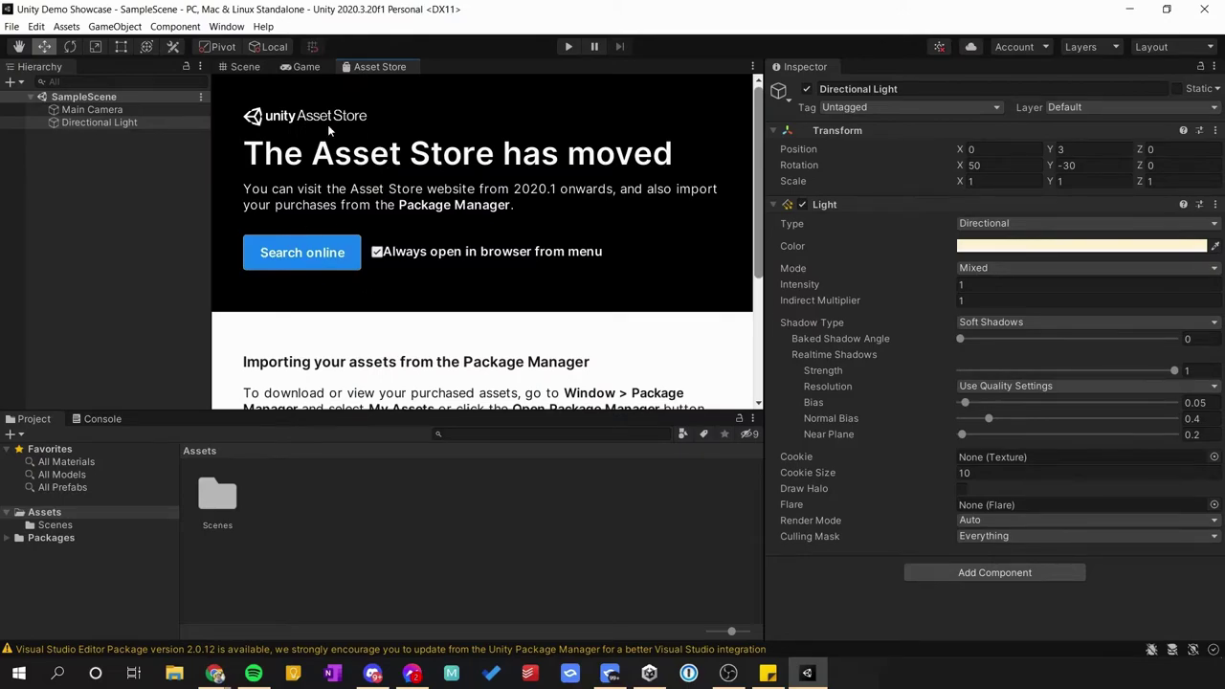
{"action": "left_click", "coordinate": [246, 67]}
{"action": "left_click", "coordinate": [359, 67]}
Open the online Asset Store in Chrome and rerun the 'world materials free' search
{"action": "left_click", "coordinate": [326, 256]}
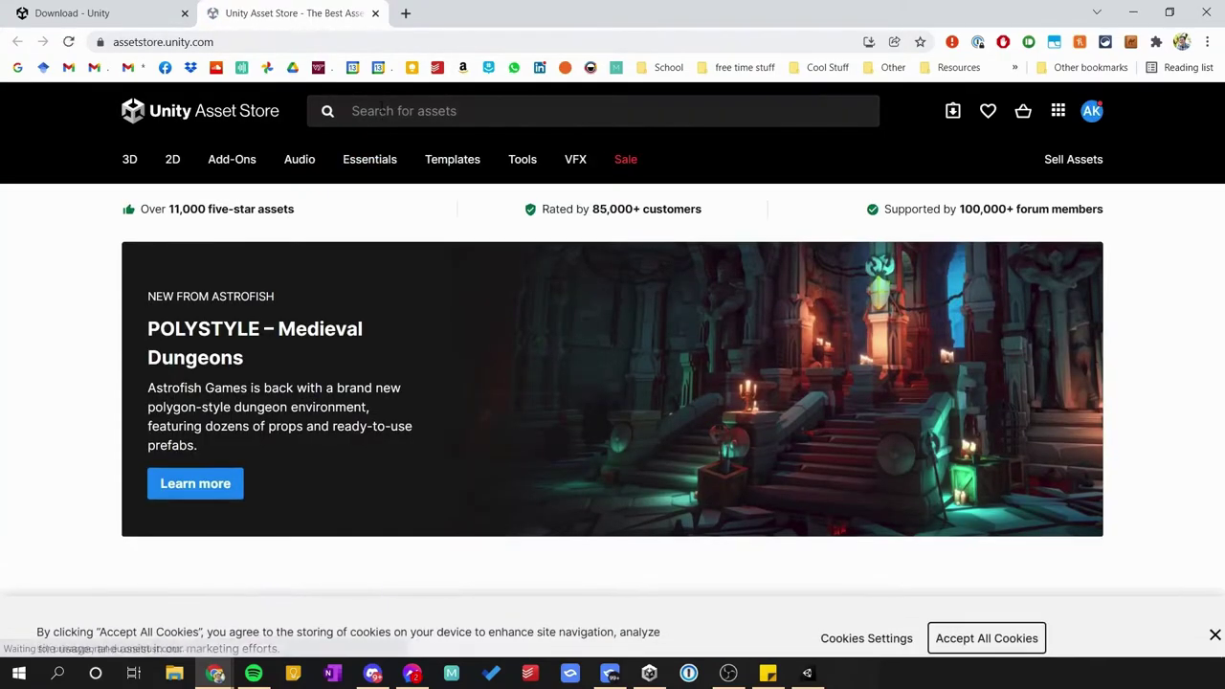
{"action": "left_click", "coordinate": [398, 111]}
{"action": "left_click", "coordinate": [402, 190]}
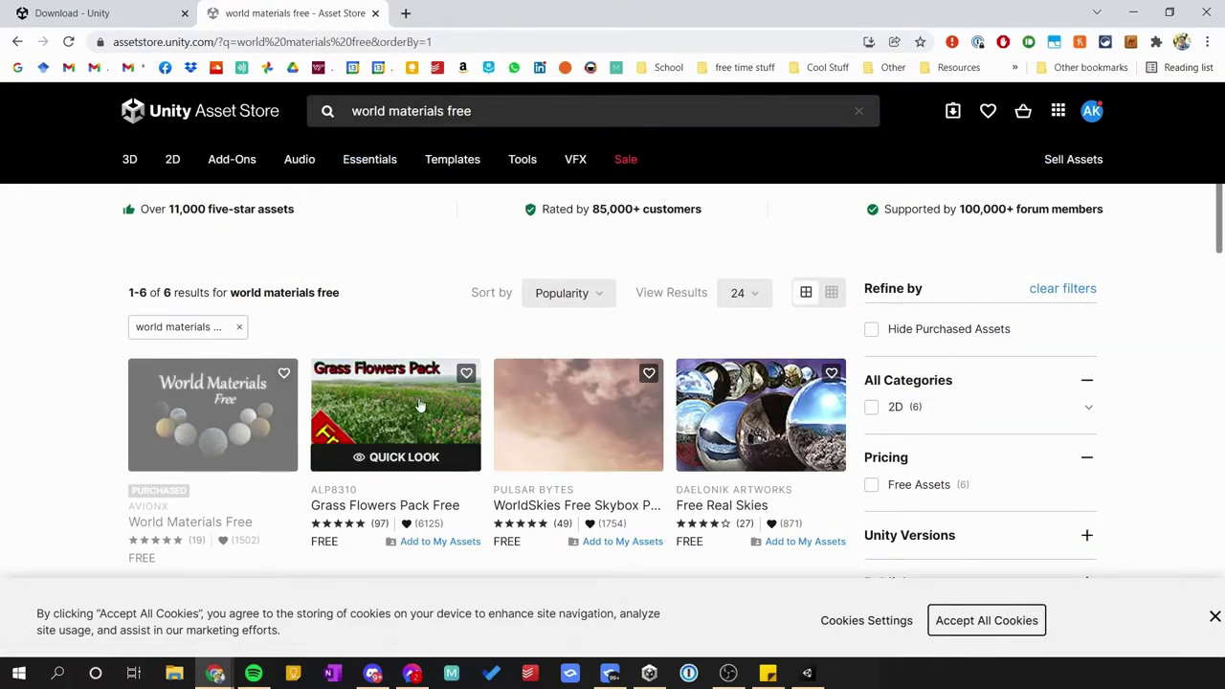
{"action": "scroll", "coordinate": [402, 440], "scroll_direction": "down", "scroll_amount": 4}
{"action": "scroll", "coordinate": [126, 293], "scroll_direction": "up", "scroll_amount": 4}
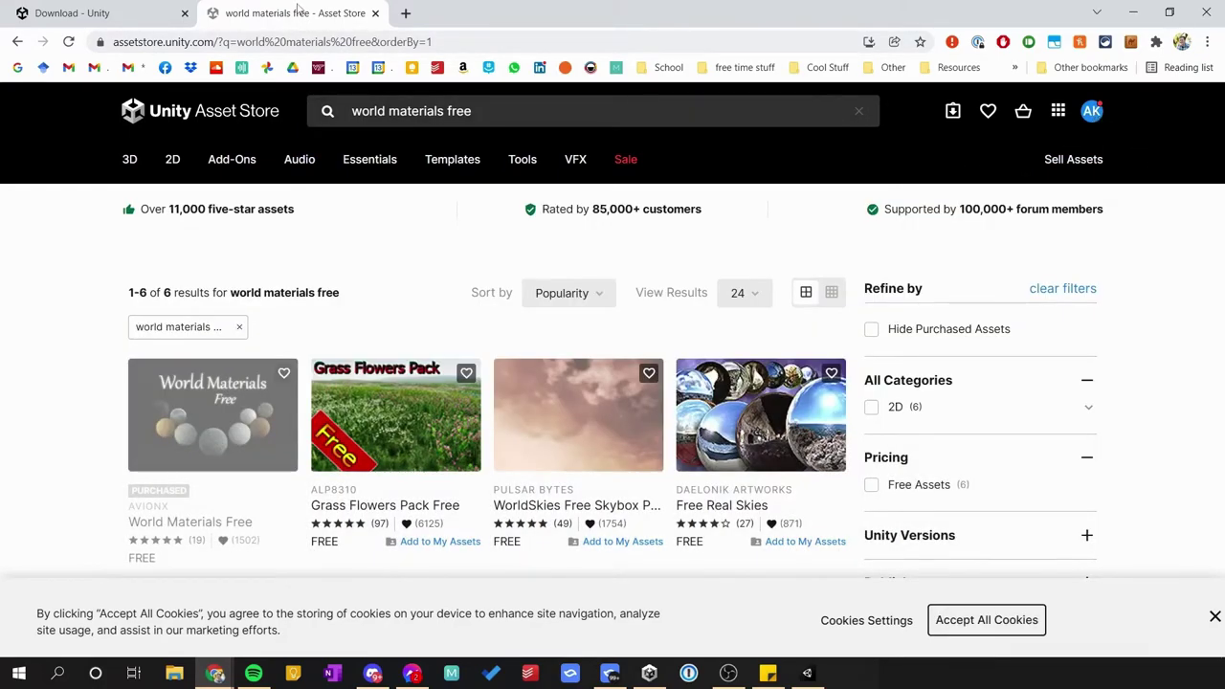
Close the Asset Store browser page and return to Unity's Scene view
{"action": "middle_click", "coordinate": [296, 12]}
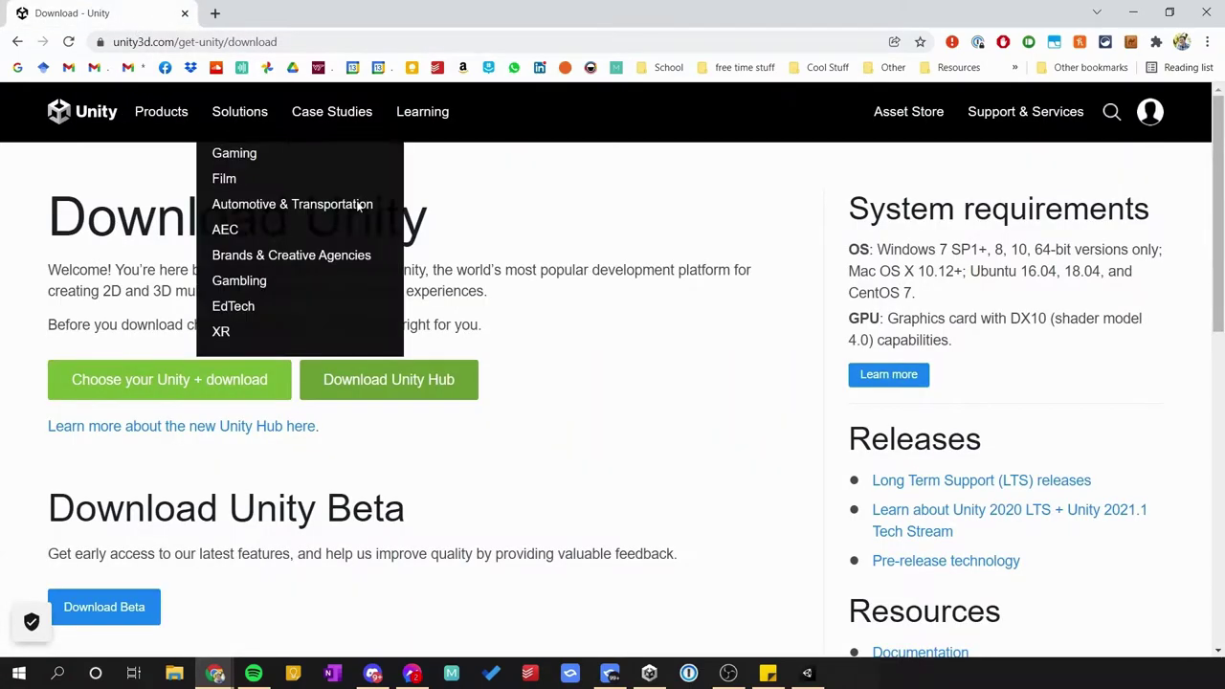
{"action": "left_click", "coordinate": [807, 673]}
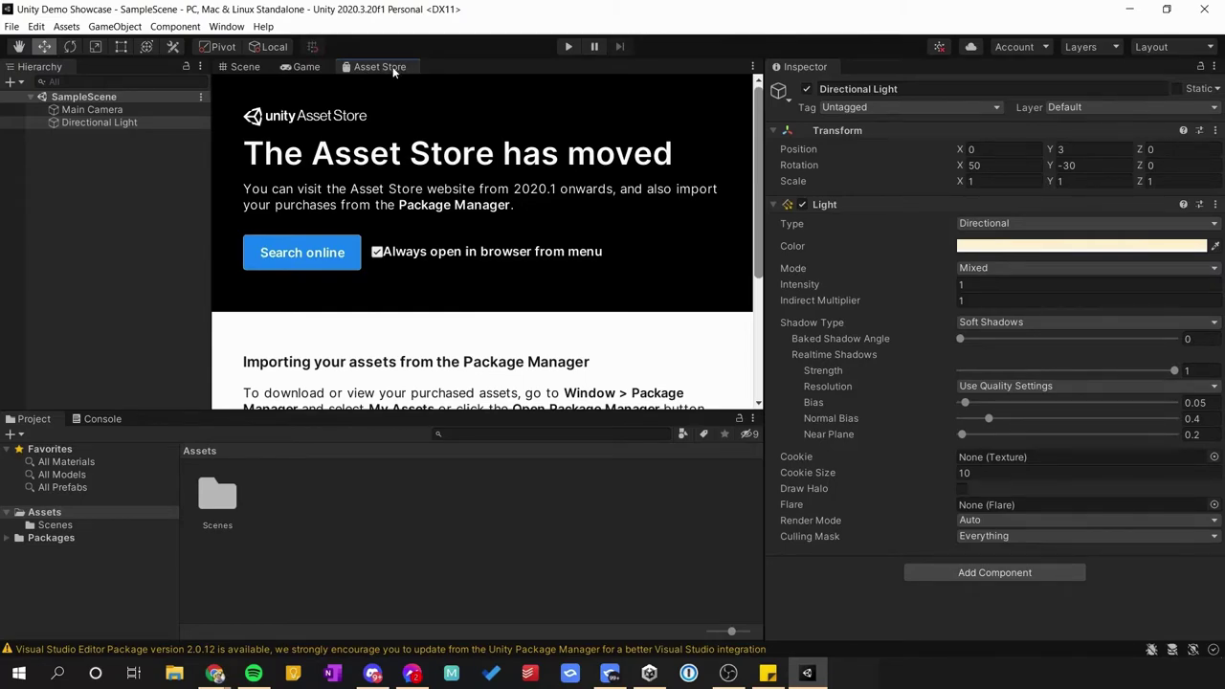
{"action": "left_click", "coordinate": [253, 67]}
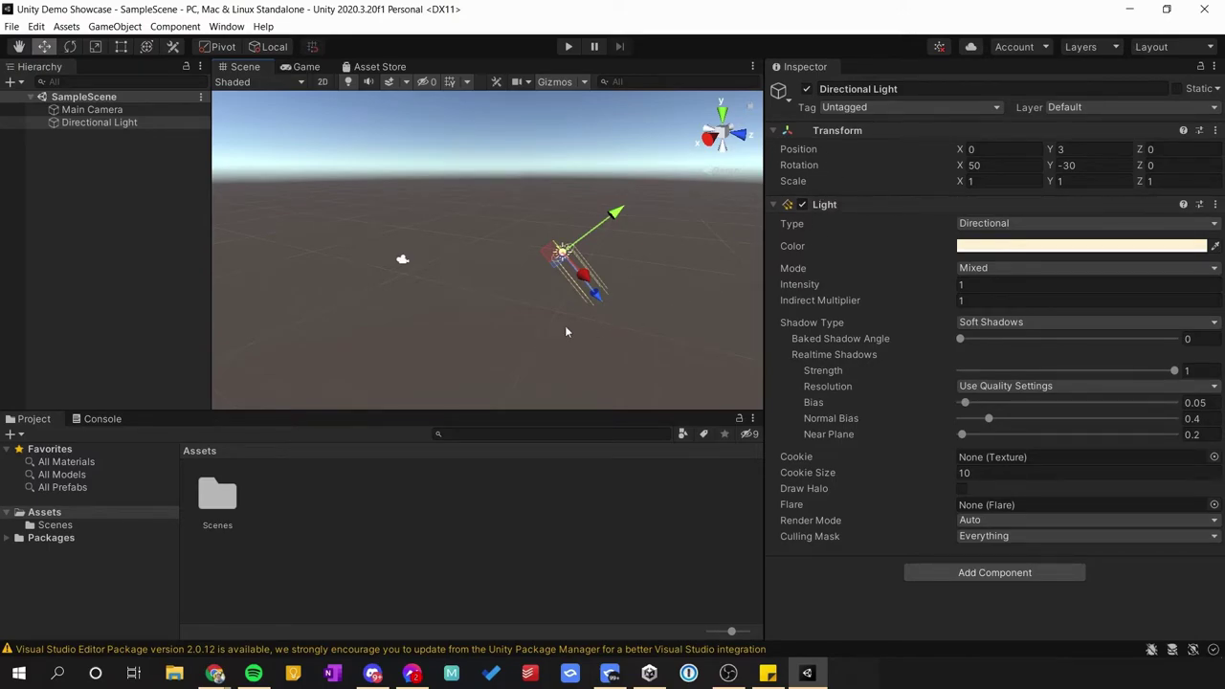
Select the Main Camera to inspect its Transform, Camera and Audio Listener settings
{"action": "left_click", "coordinate": [402, 262]}
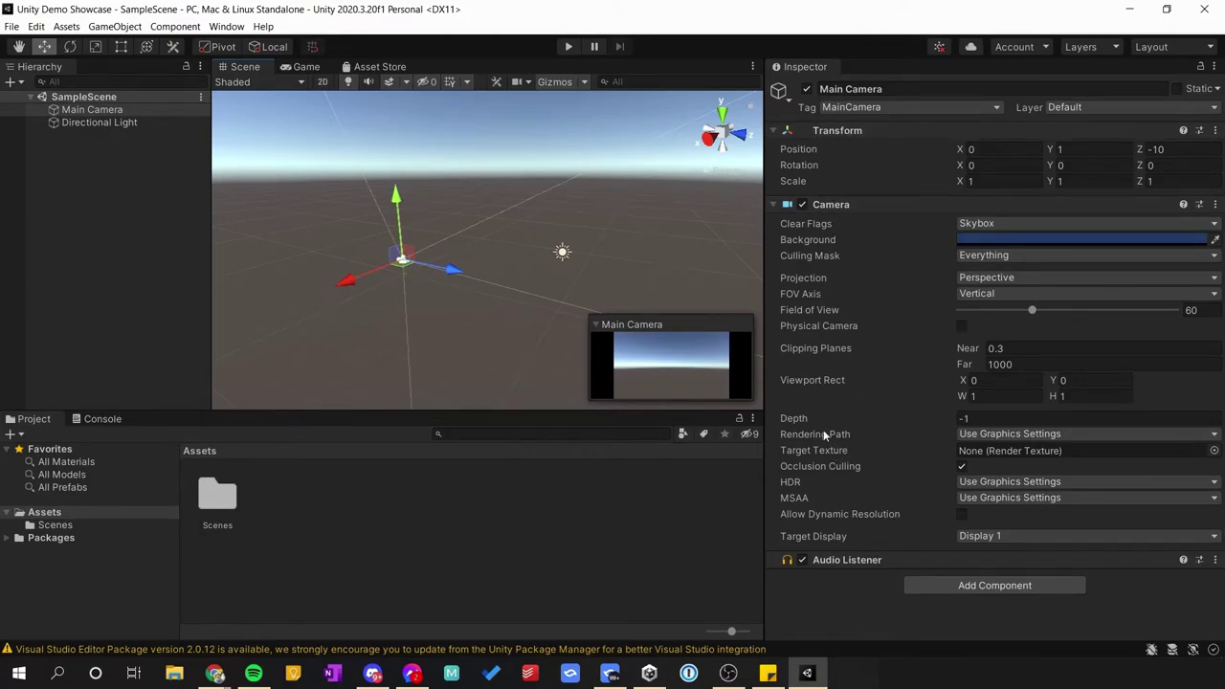
{"action": "mouse_move", "coordinate": [823, 381]}
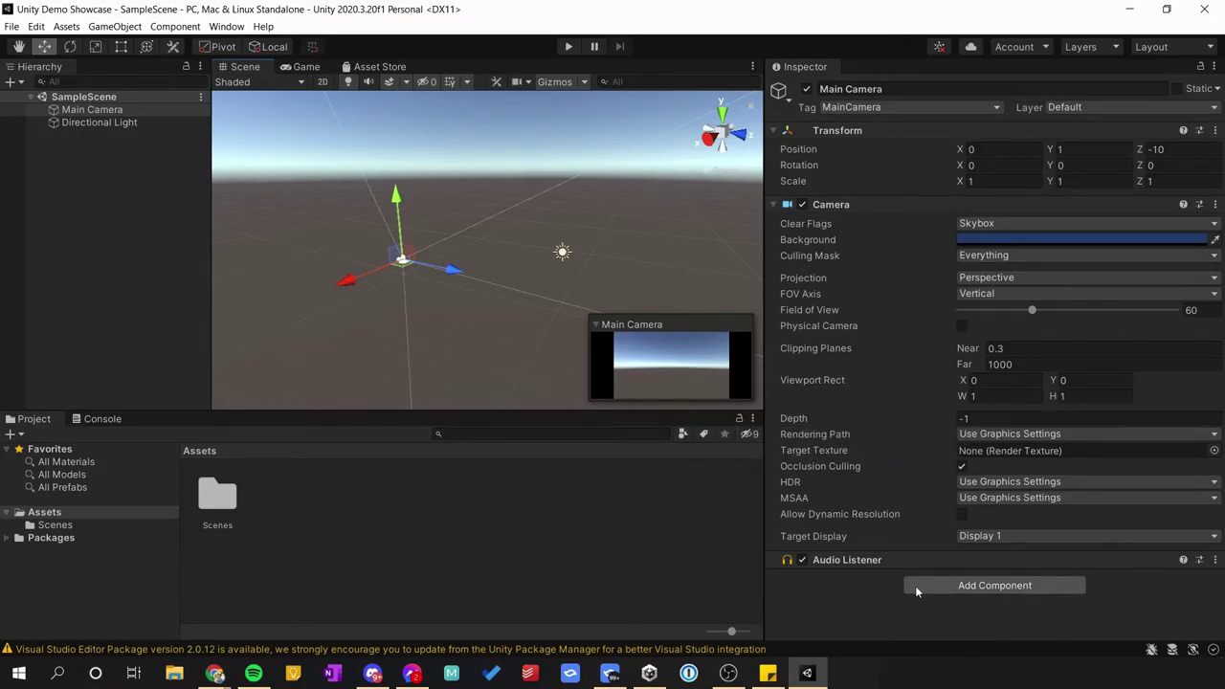
{"action": "left_click", "coordinate": [966, 584]}
{"action": "type", "text": "sph"}
{"action": "key", "text": "Down"}
{"action": "key", "text": "Up"}
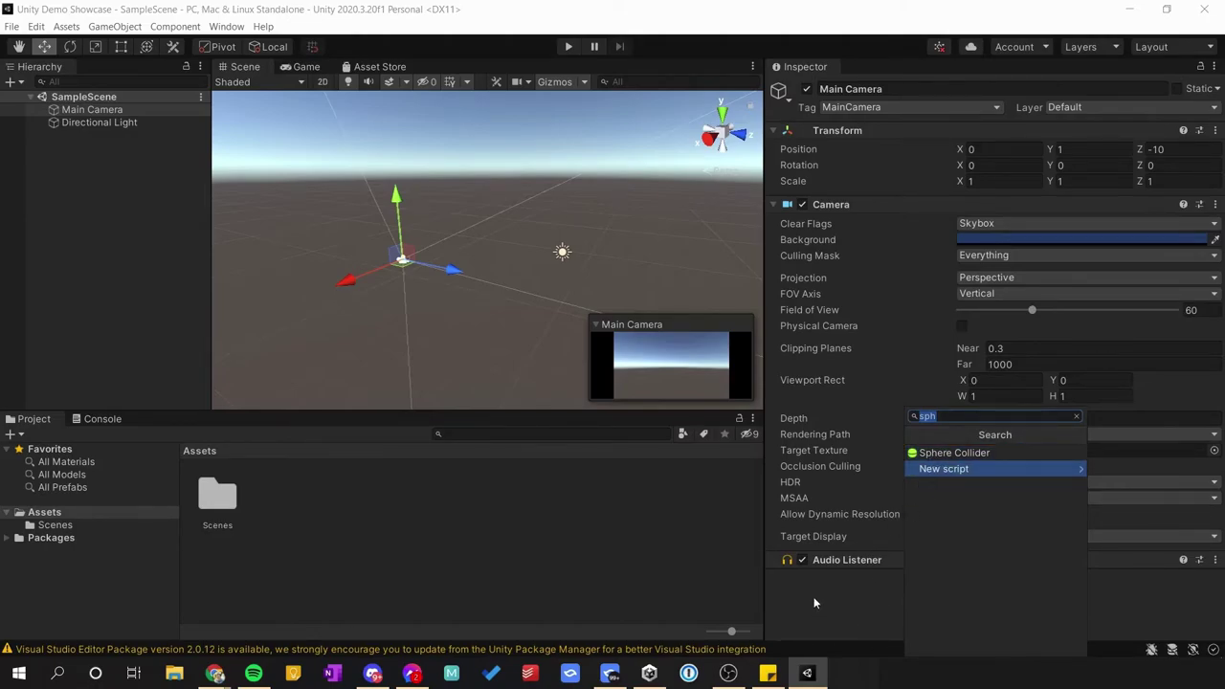
{"action": "key", "text": "Escape"}
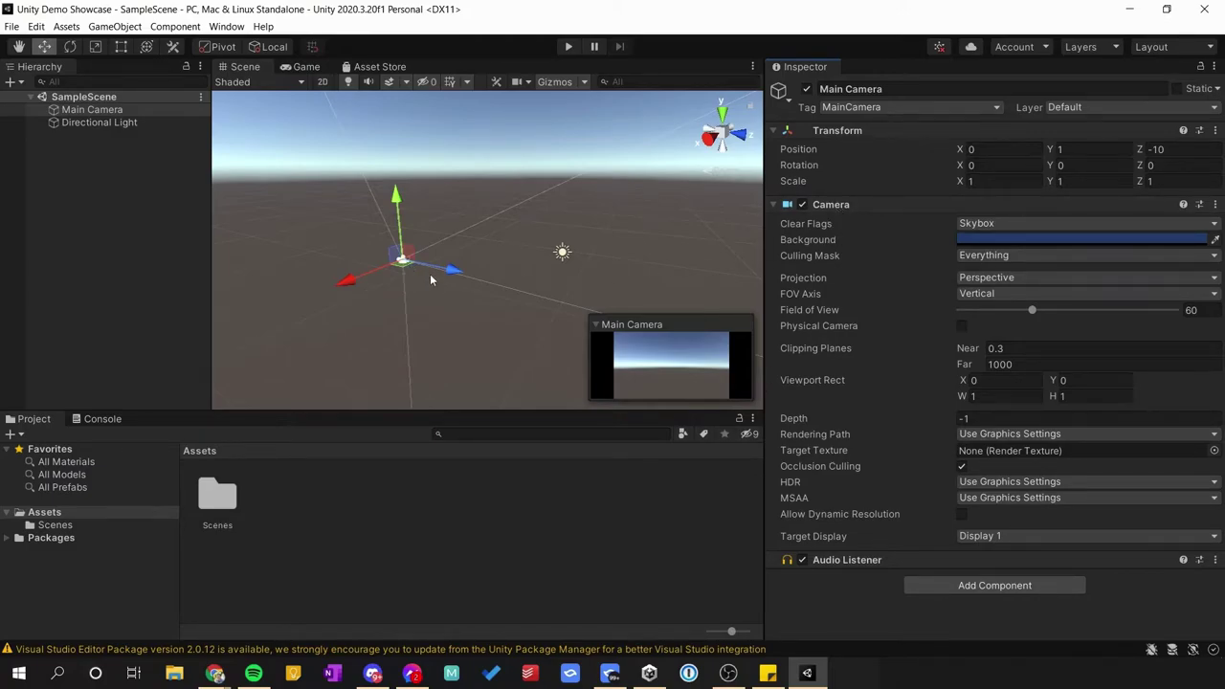
{"action": "left_click", "coordinate": [563, 252]}
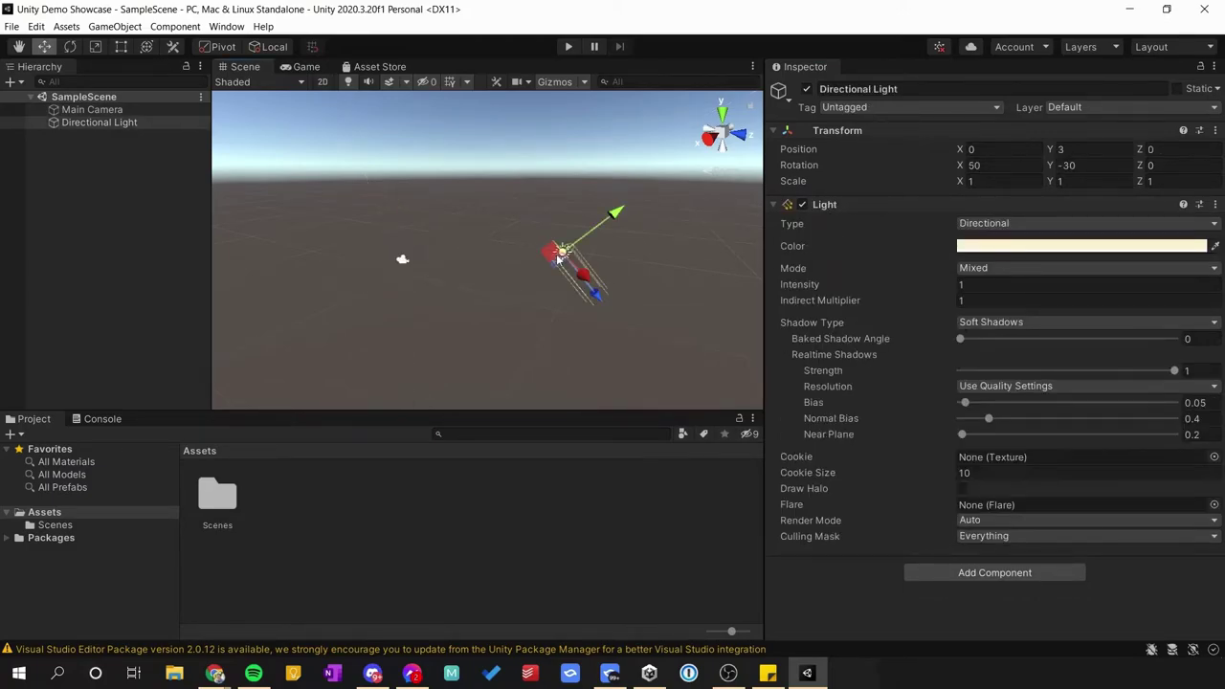
{"action": "left_click", "coordinate": [402, 260]}
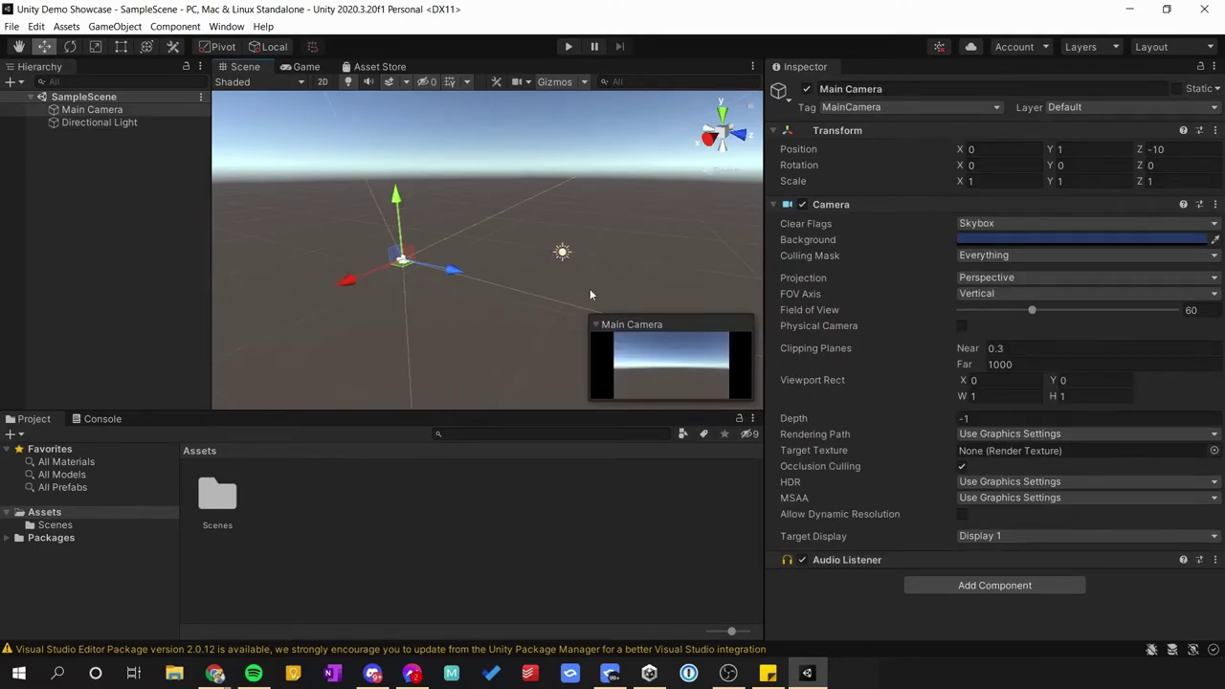
{"action": "left_click", "coordinate": [819, 132]}
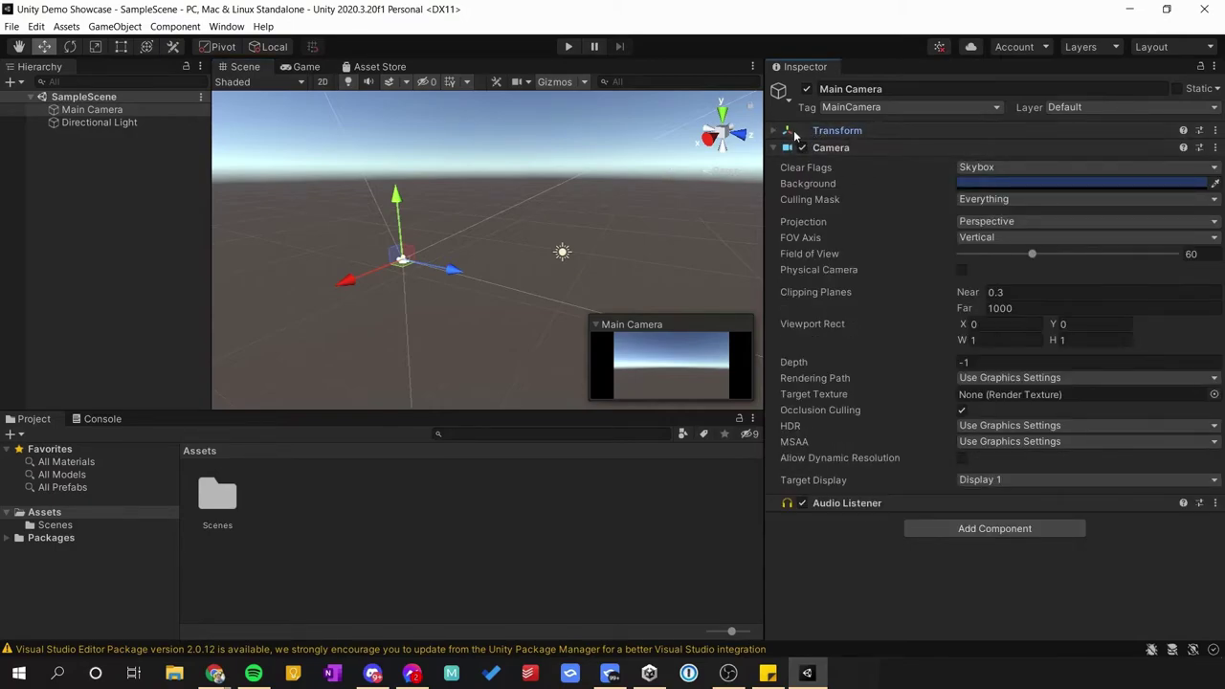
{"action": "left_click", "coordinate": [796, 134]}
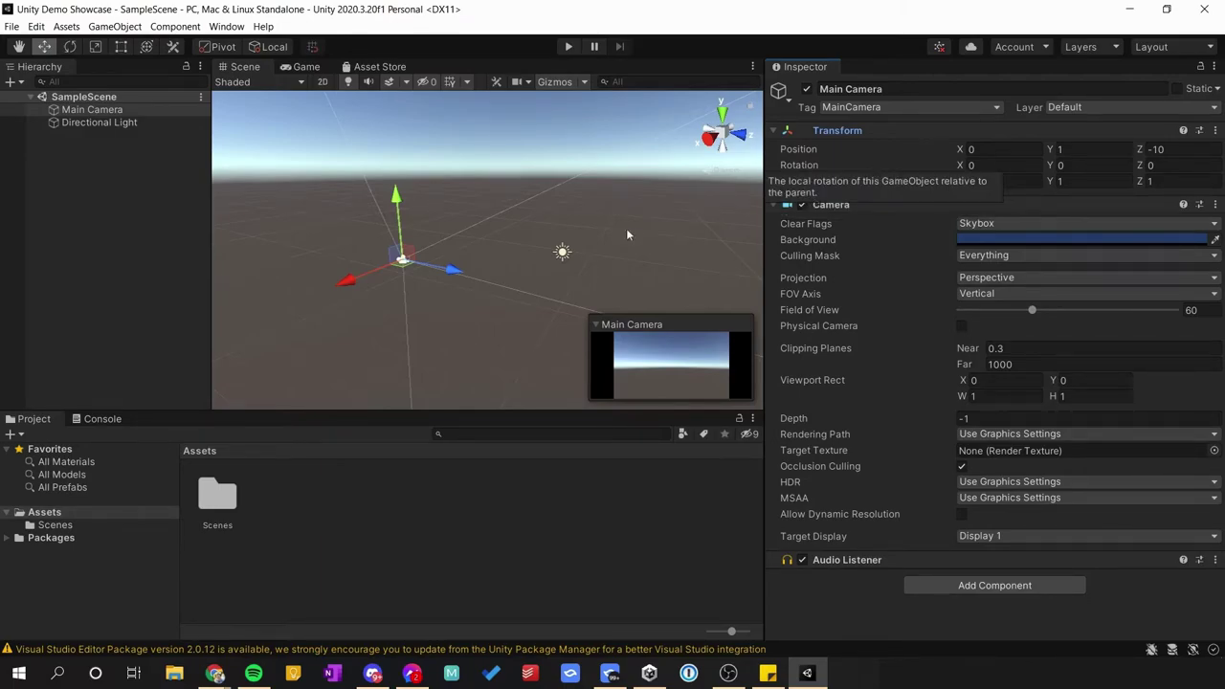
Slide the Main Camera along X, enter 1 as its Position X, then deselect it
{"action": "left_click_drag", "start_coordinate": [349, 289], "coordinate": [376, 284]}
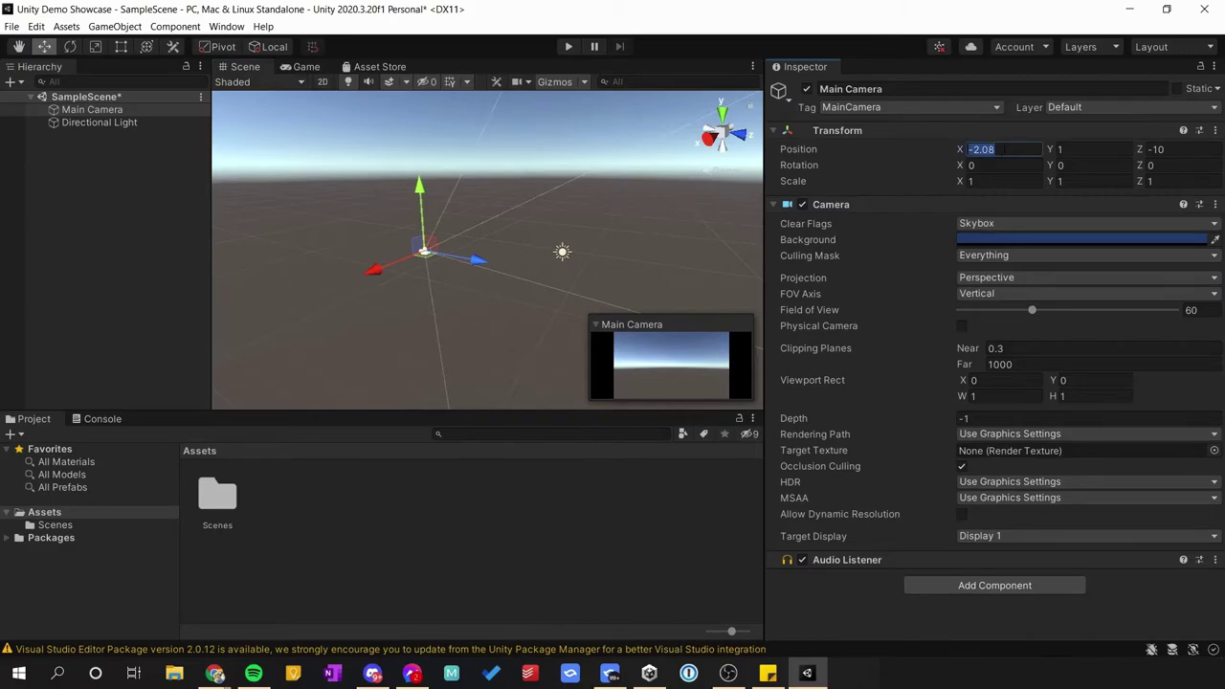
{"action": "type", "text": "1"}
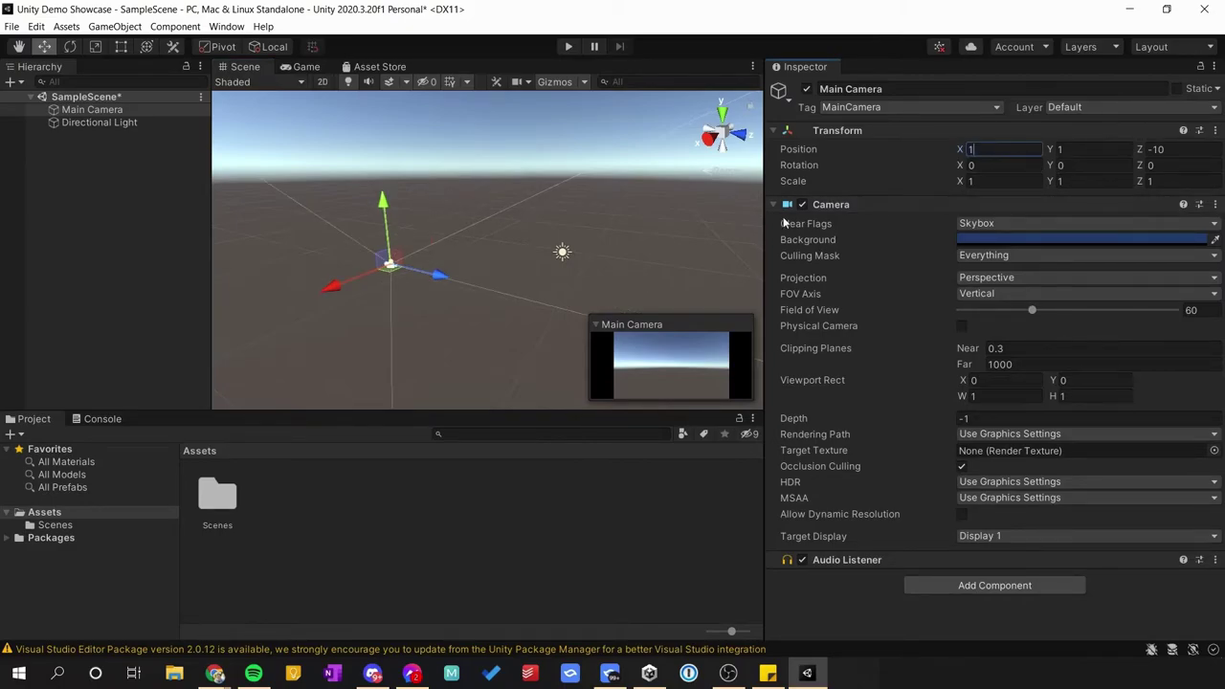
{"action": "left_click", "coordinate": [125, 165]}
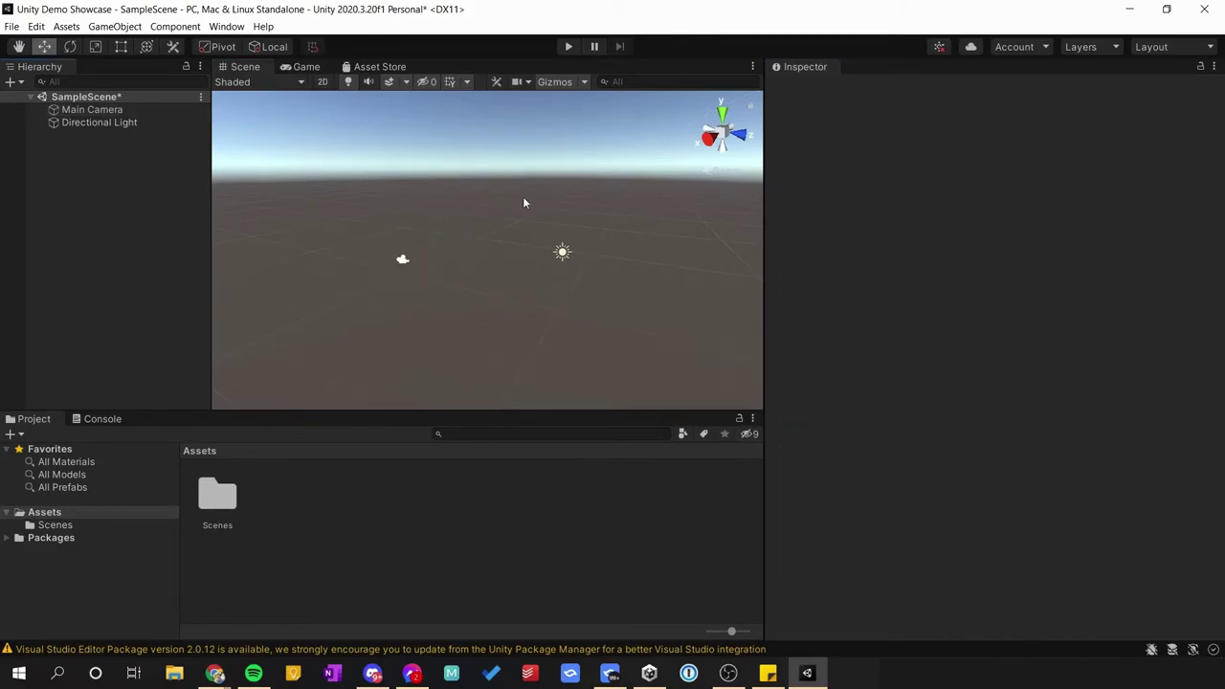
Switch the Hierarchy selection between Main Camera and Directional Light, ending on Main Camera
{"action": "left_click", "coordinate": [91, 111]}
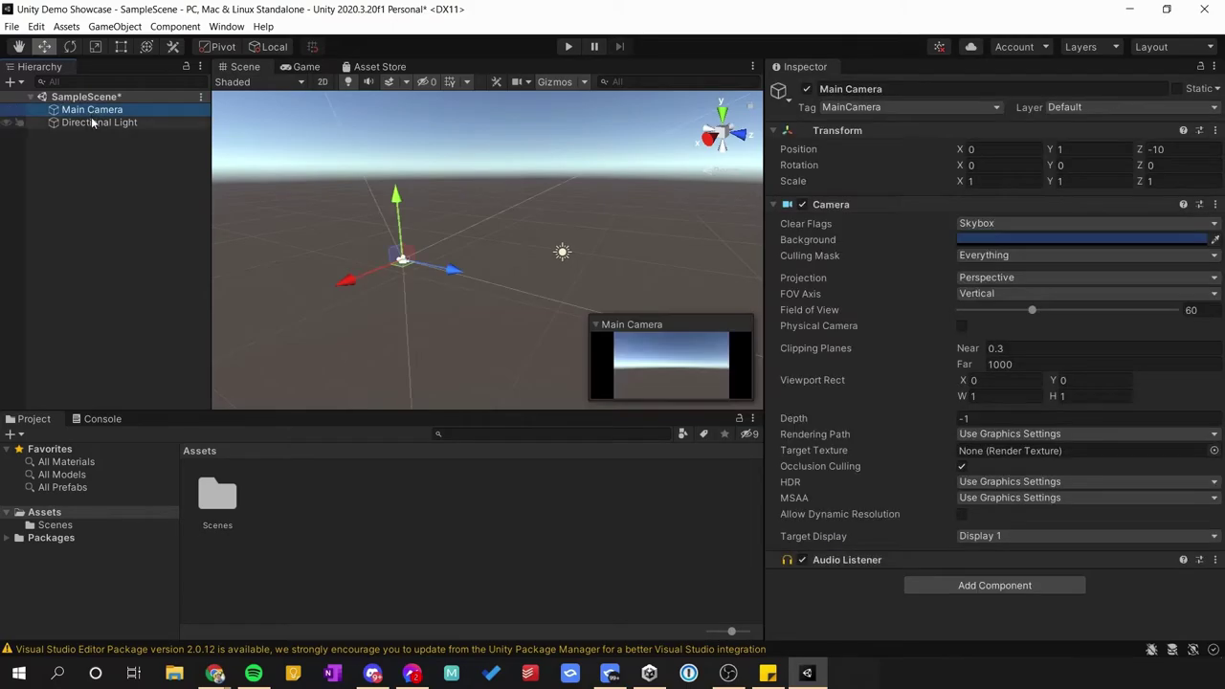
{"action": "left_click", "coordinate": [92, 122]}
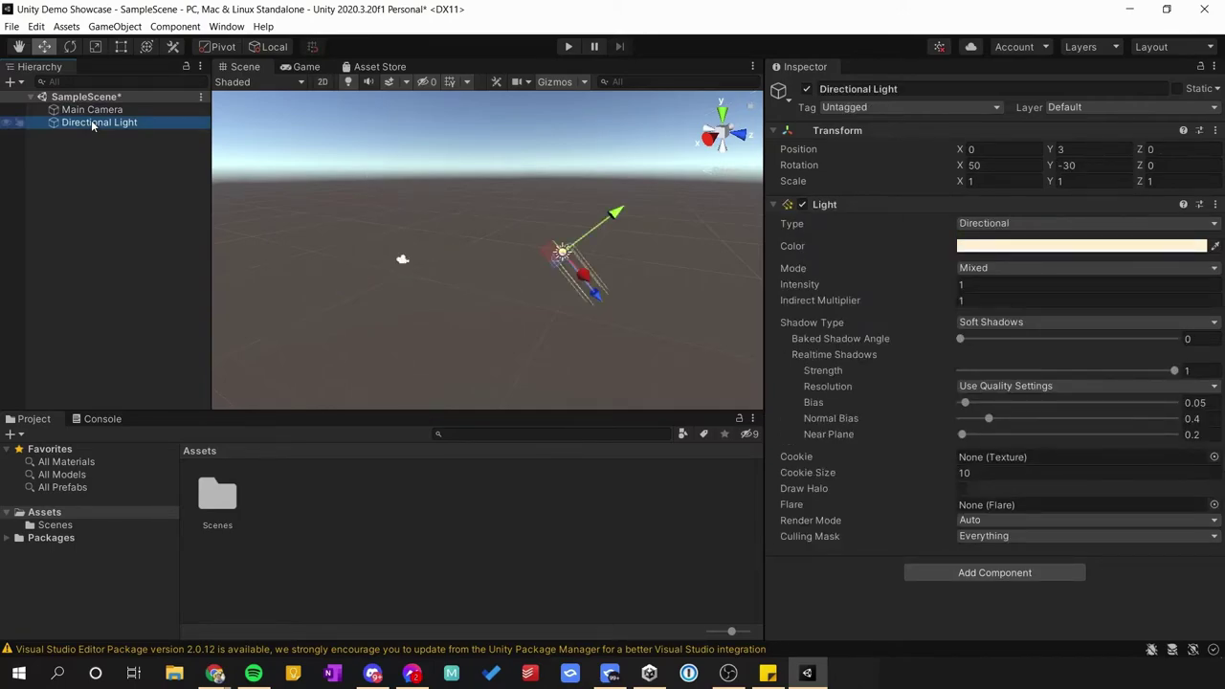
{"action": "key", "text": "Up"}
{"action": "key", "text": "Down"}
{"action": "key", "text": "Up"}
{"action": "key", "text": "Down"}
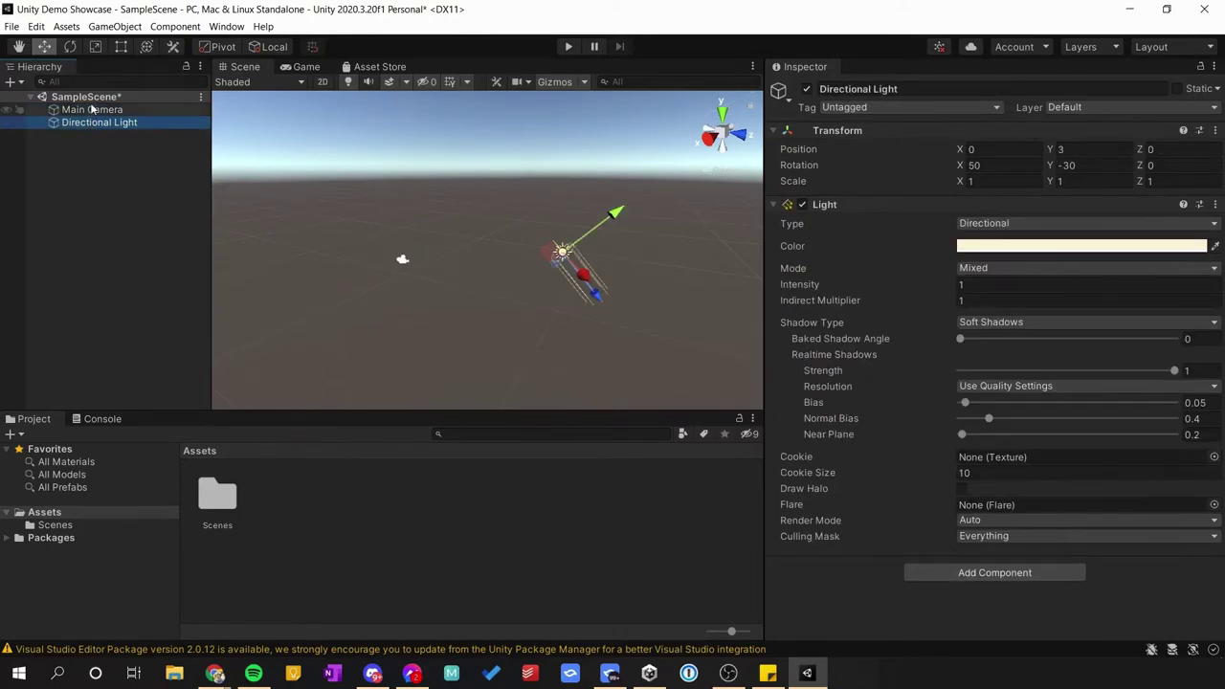
{"action": "key", "text": "Up"}
{"action": "key", "text": "Down"}
{"action": "key", "text": "Up"}
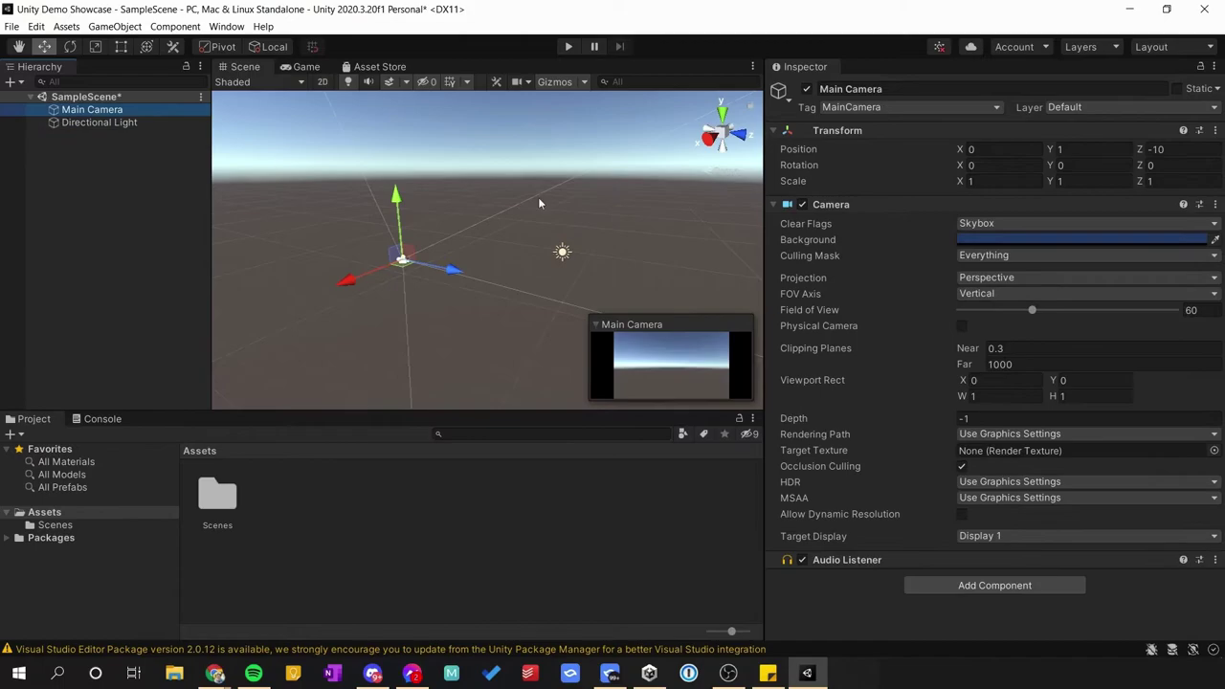
{"action": "left_click", "coordinate": [412, 260]}
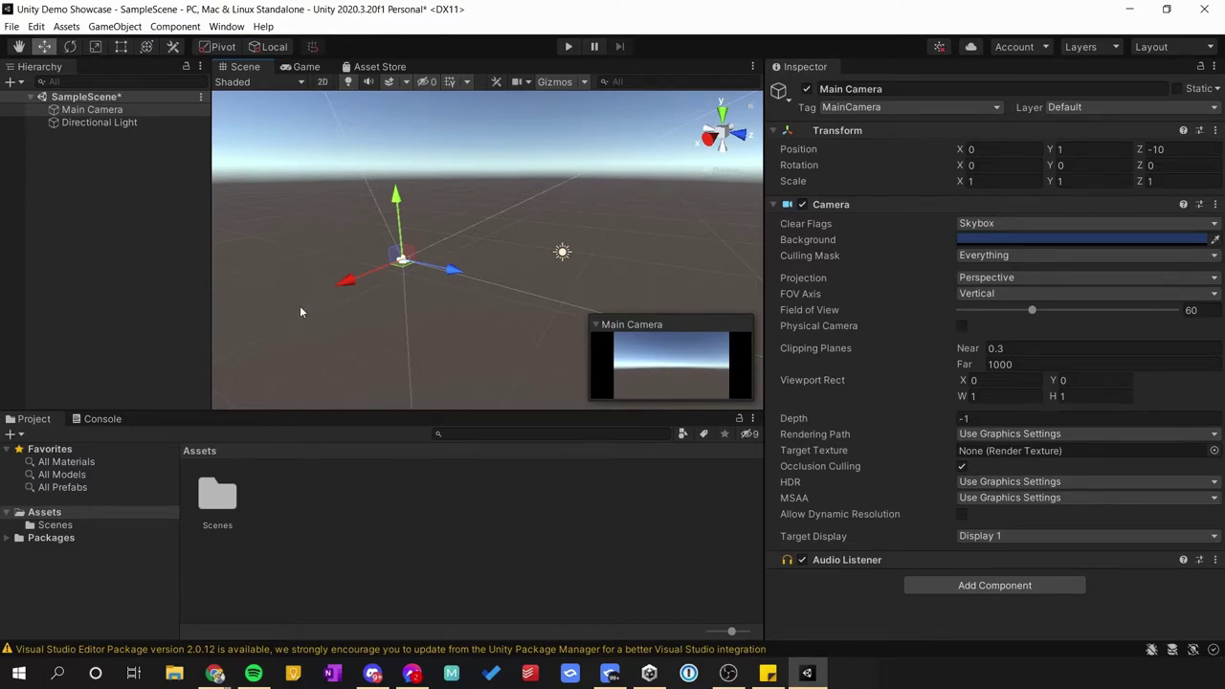
Clear the selection and add a Cube from GameObject > 3D Object > Cube
{"action": "left_click", "coordinate": [106, 146]}
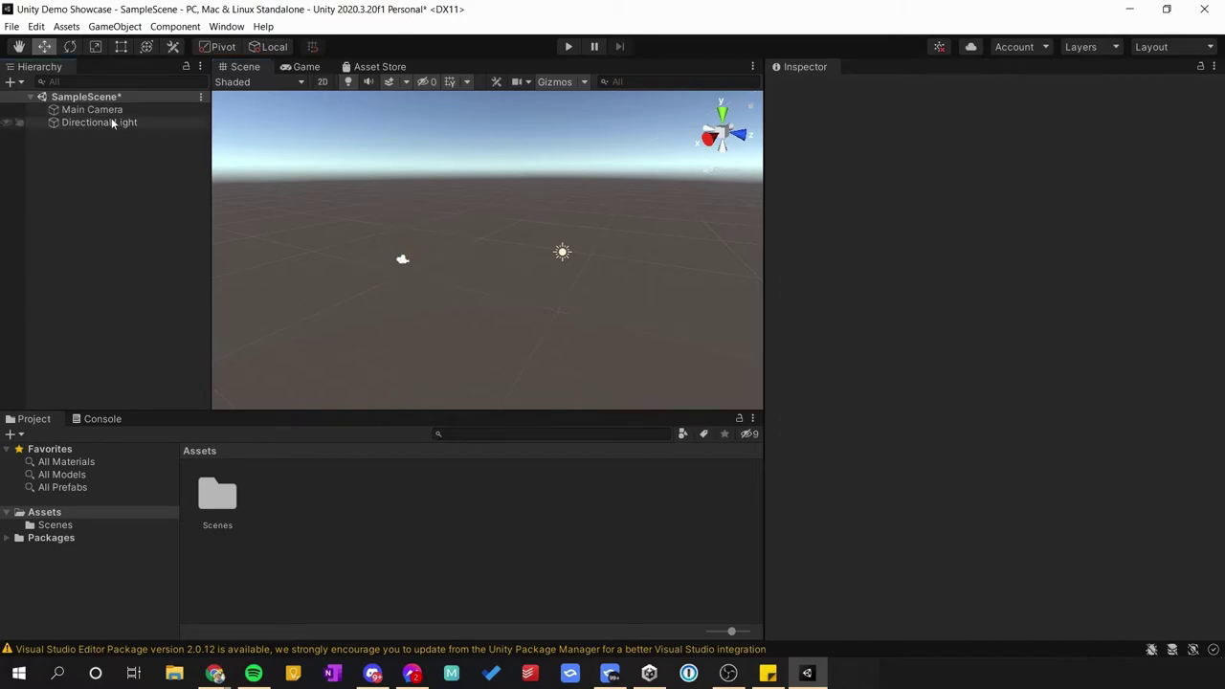
{"action": "left_click", "coordinate": [102, 30]}
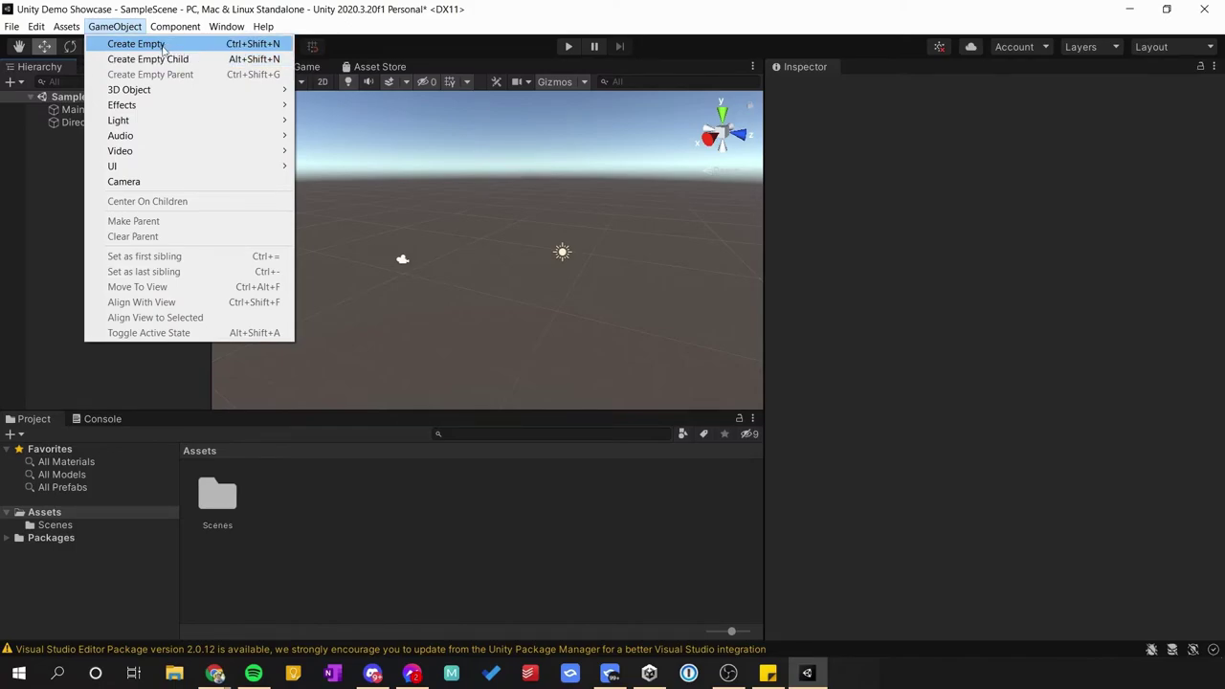
{"action": "mouse_move", "coordinate": [167, 90]}
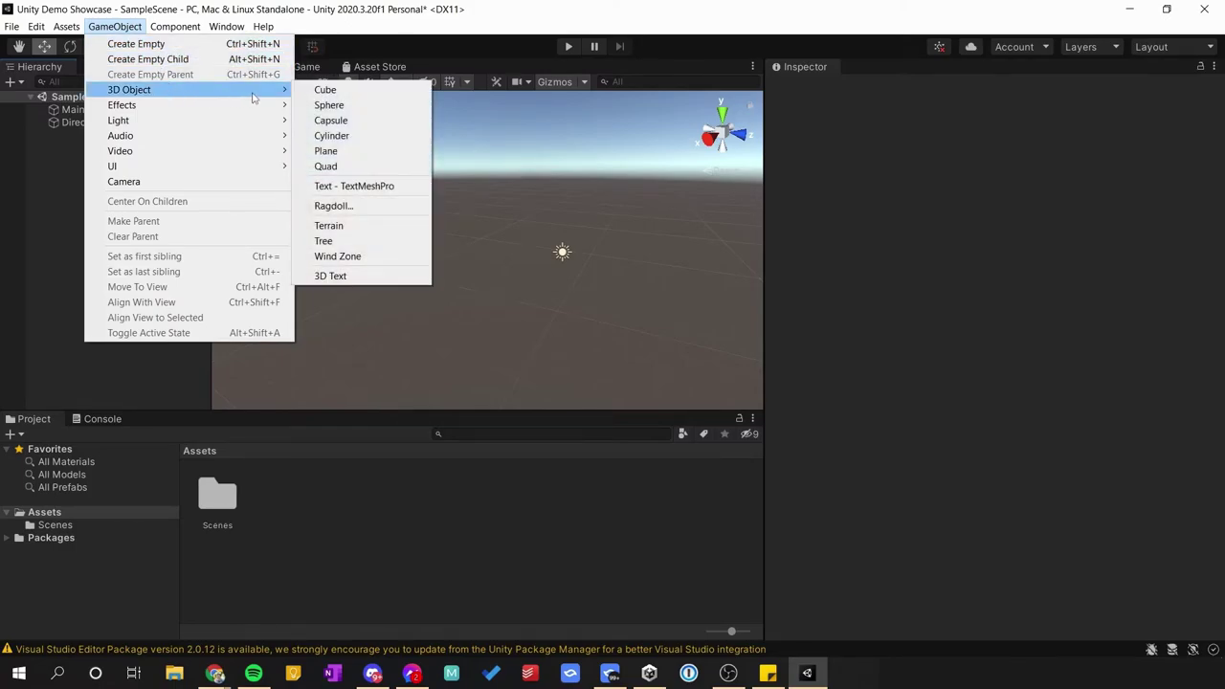
{"action": "left_click", "coordinate": [326, 90]}
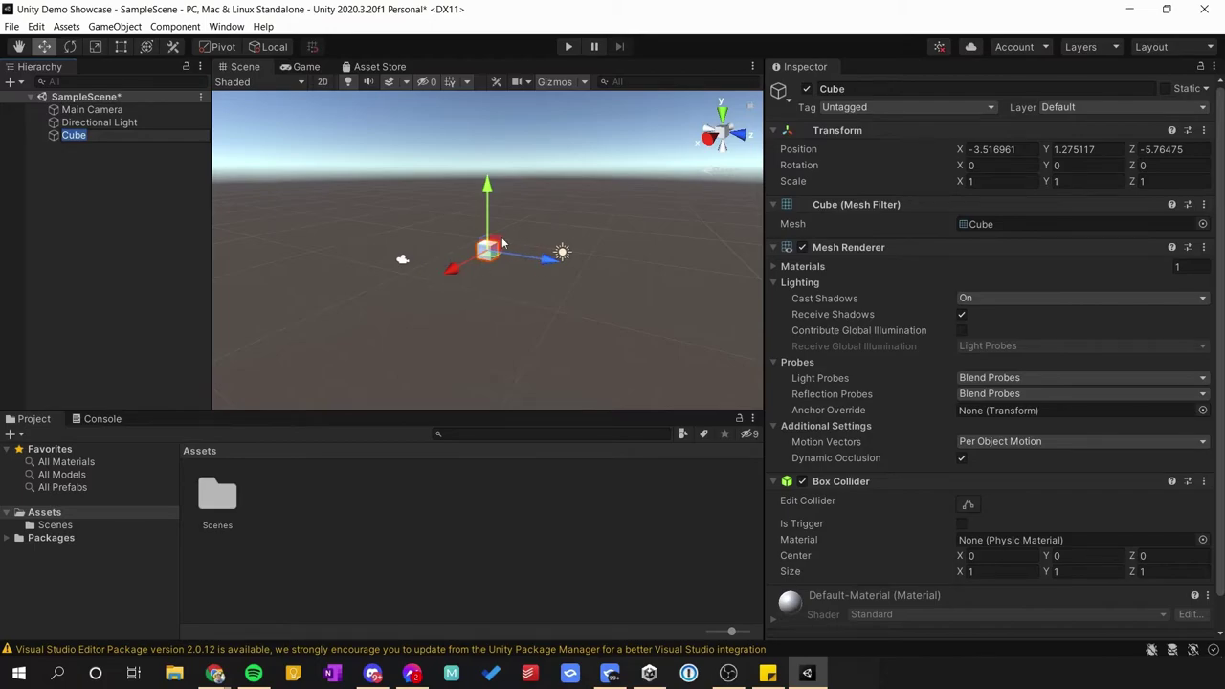
Slide the cube along X, then set its Position X to 0
{"action": "left_click_drag", "start_coordinate": [452, 271], "coordinate": [411, 279]}
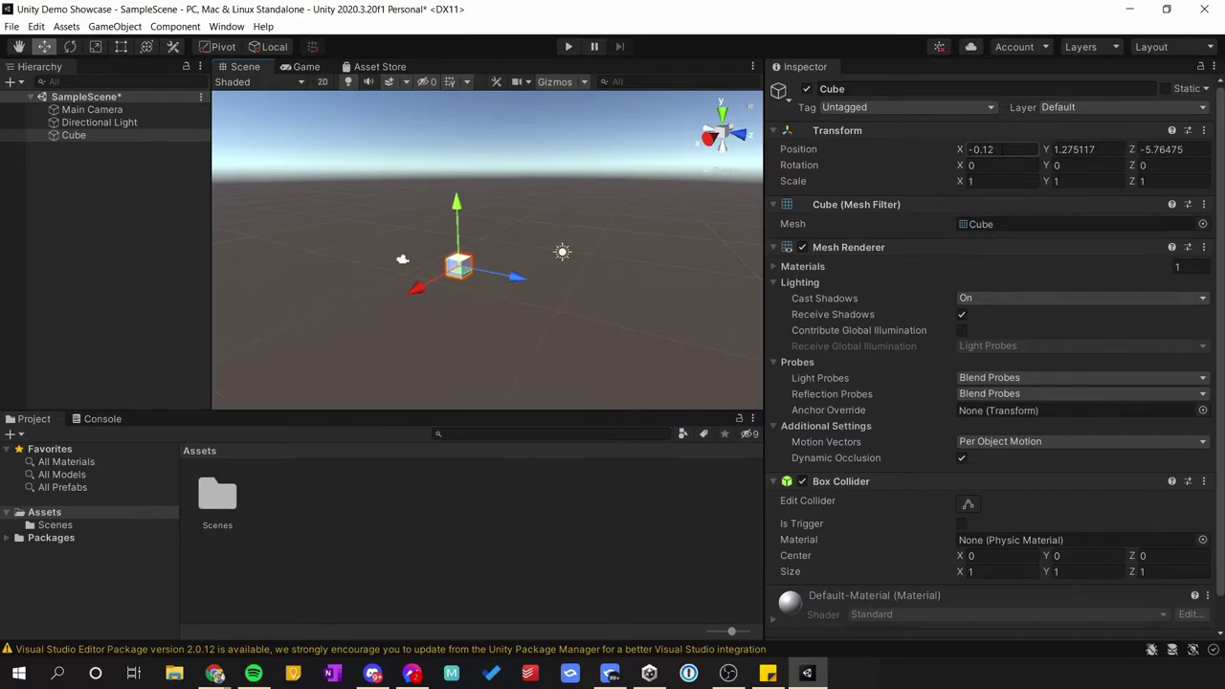
{"action": "left_click", "coordinate": [995, 149]}
{"action": "left_click", "coordinate": [1003, 150]}
{"action": "type", "text": "0"}
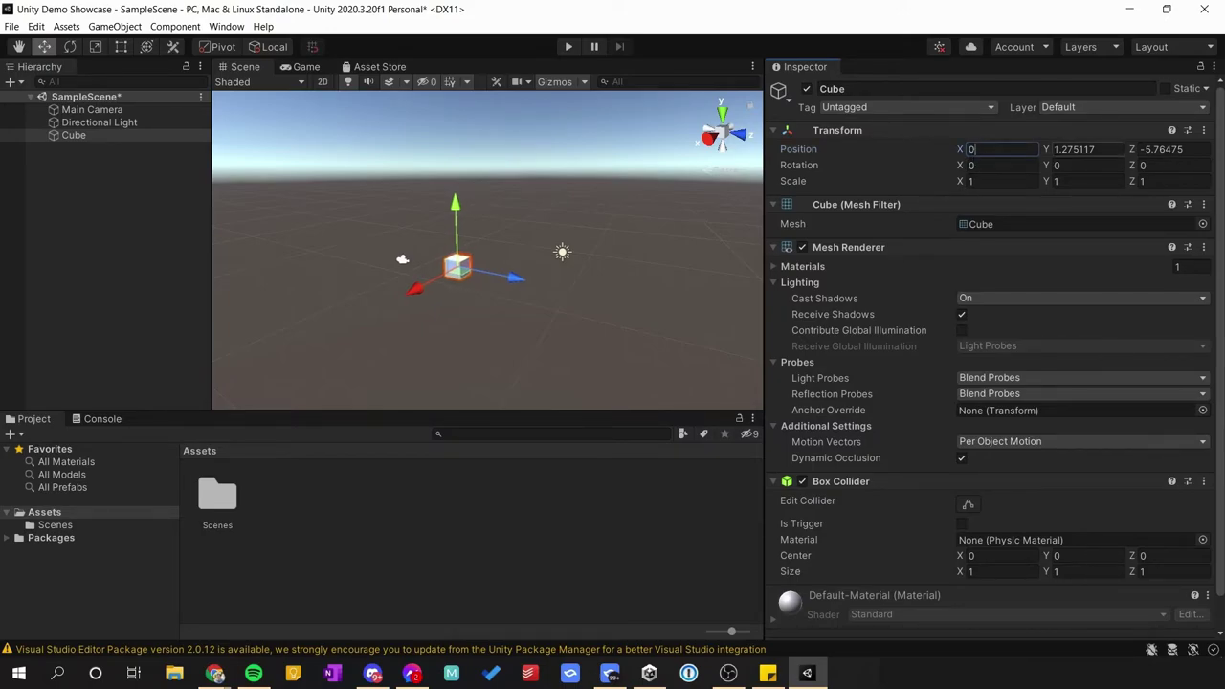
Raise the cube to Position Y 2.05 by scrubbing Y and dragging the green arrow
{"action": "left_click", "coordinate": [1066, 150]}
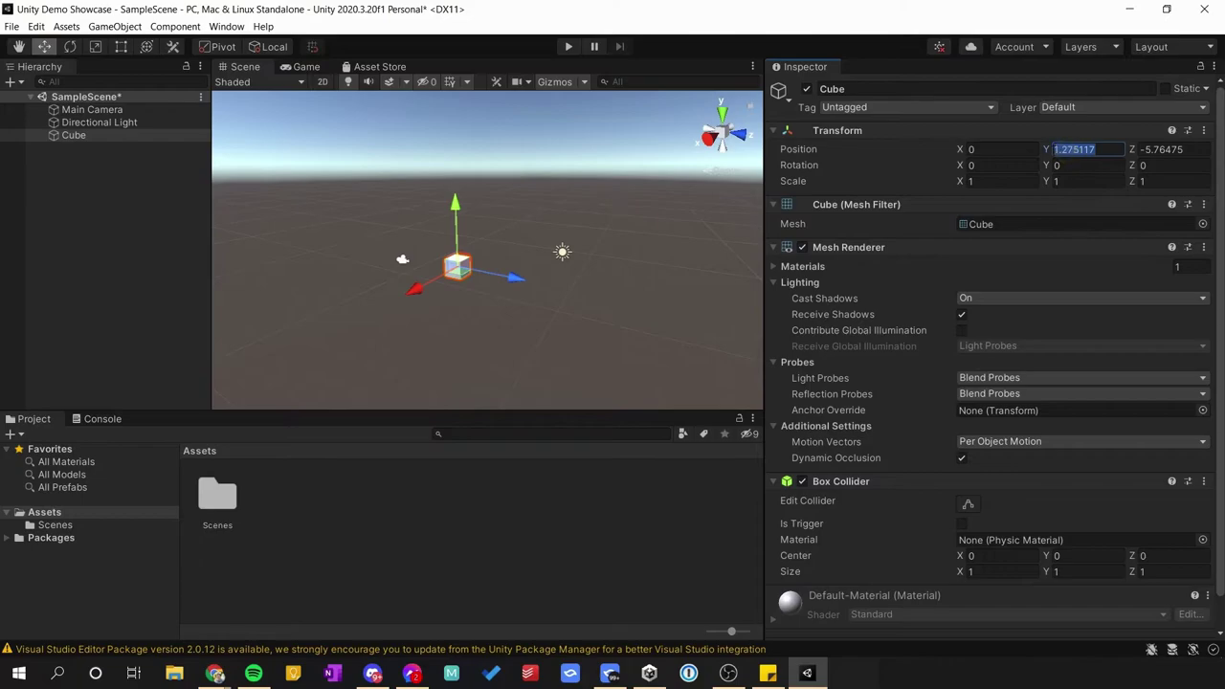
{"action": "left_click", "coordinate": [1050, 151]}
{"action": "left_click_drag", "start_coordinate": [1050, 151], "coordinate": [1050, 183]}
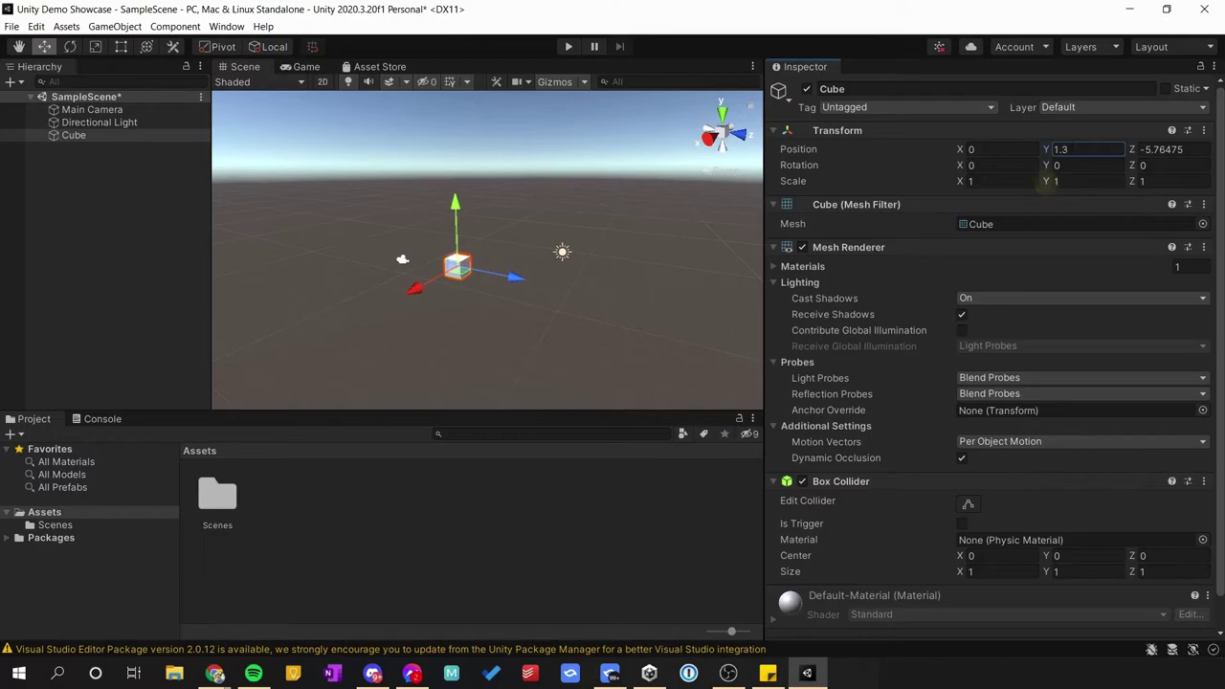
{"action": "left_click_drag", "start_coordinate": [458, 206], "coordinate": [460, 187]}
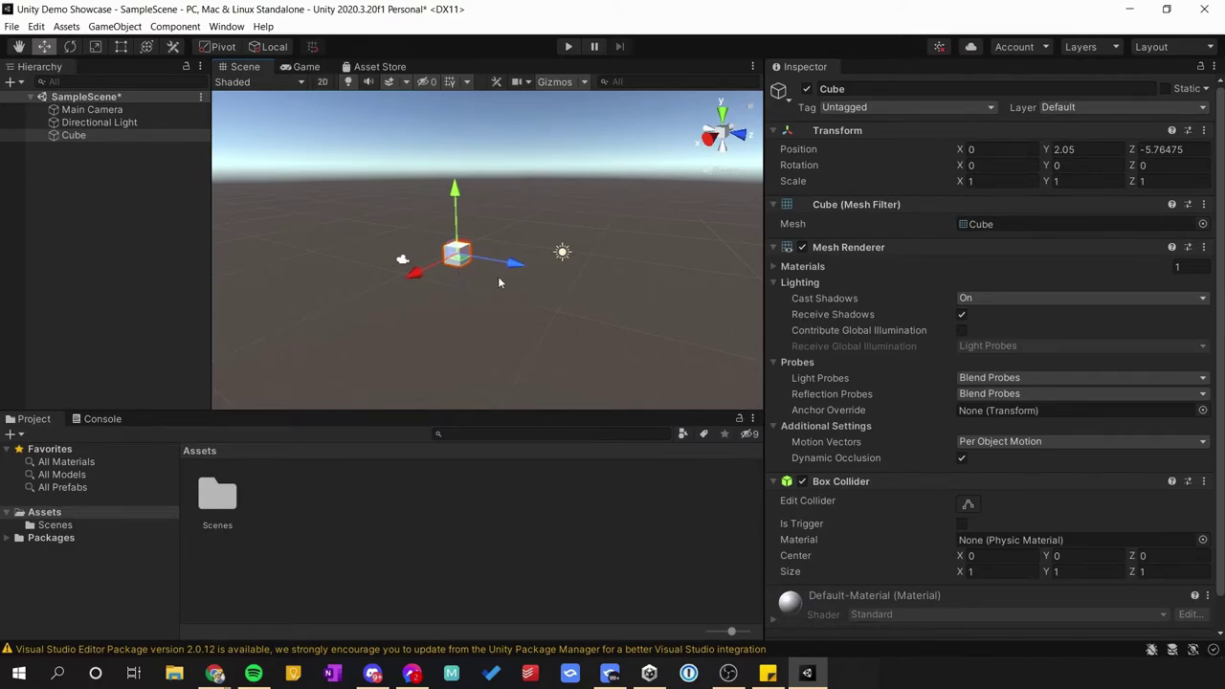
Stretch the cube along X to scale 1.6161 with the Transform tool, then return to Move
{"action": "left_click", "coordinate": [72, 50]}
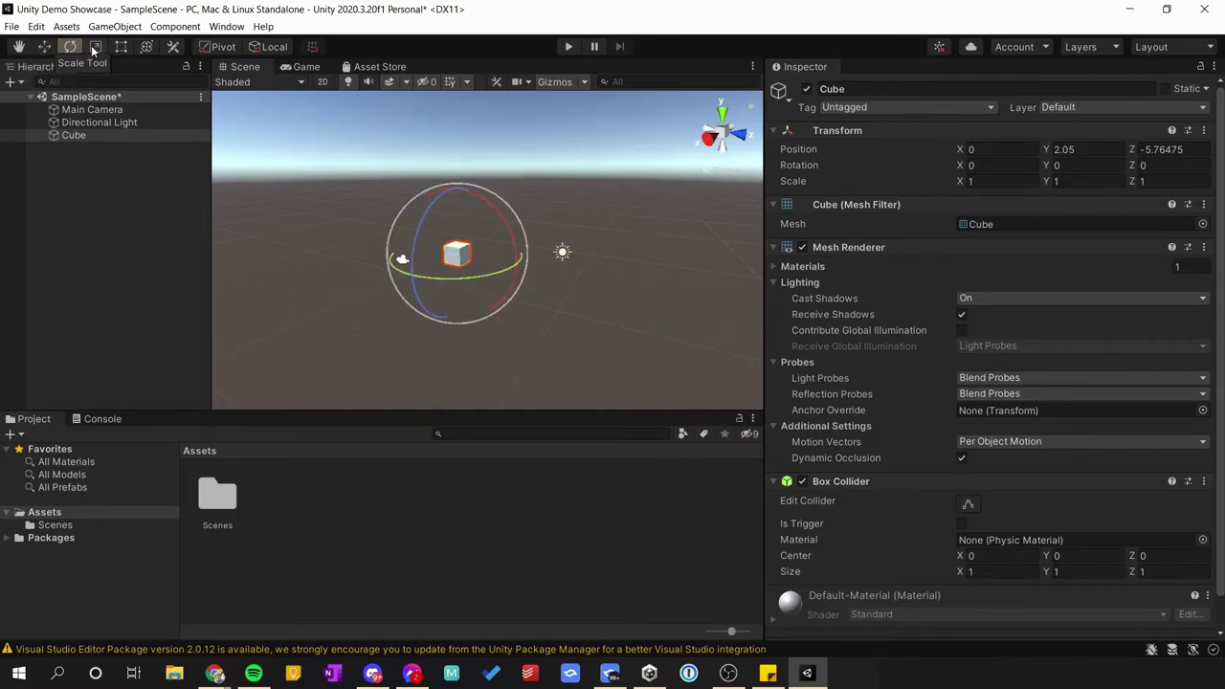
{"action": "left_click", "coordinate": [94, 48]}
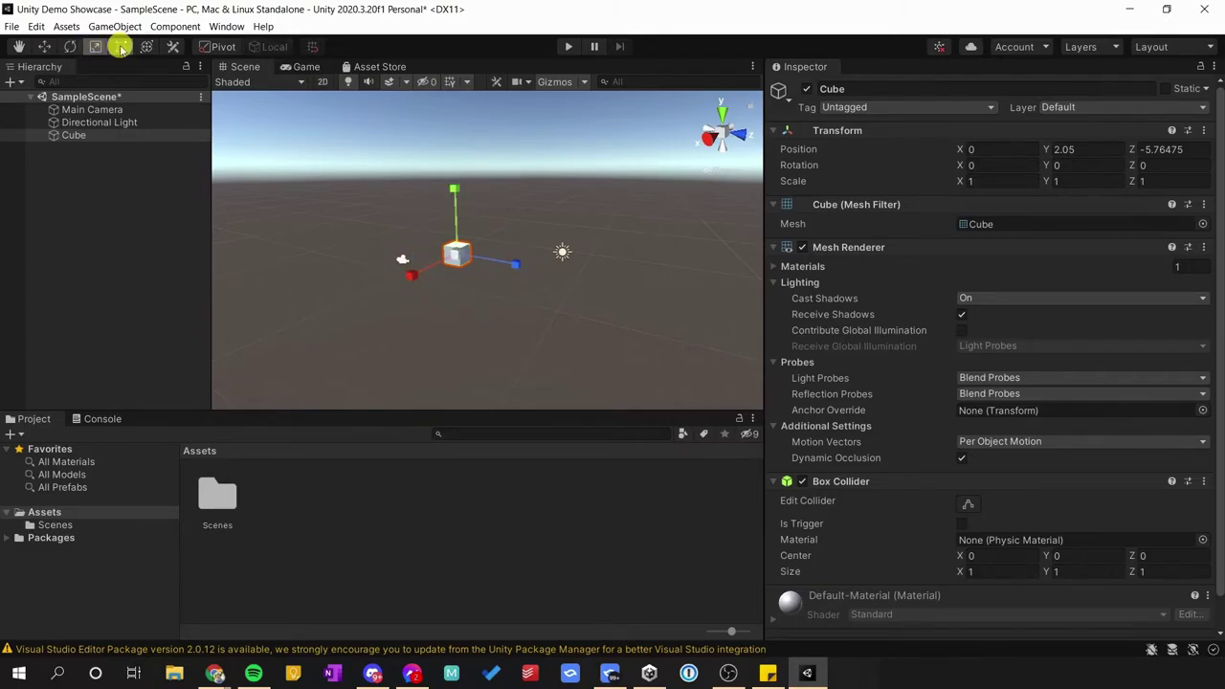
{"action": "left_click", "coordinate": [150, 48]}
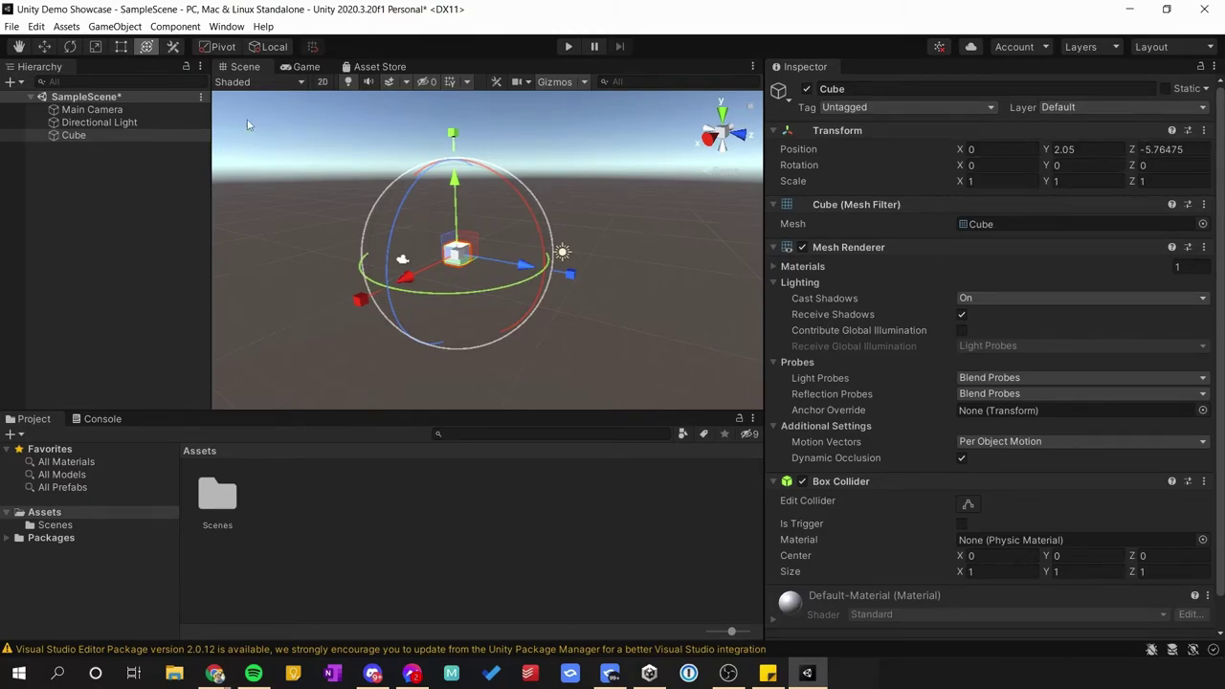
{"action": "left_click", "coordinate": [45, 48]}
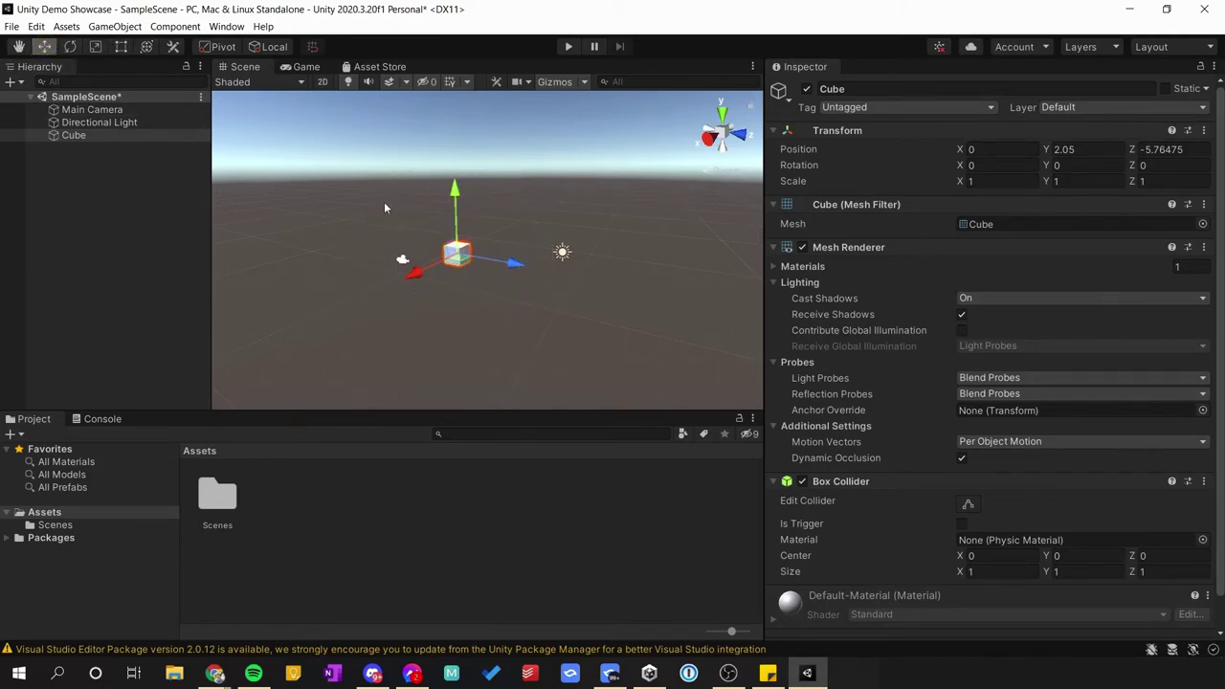
{"action": "left_click", "coordinate": [146, 47]}
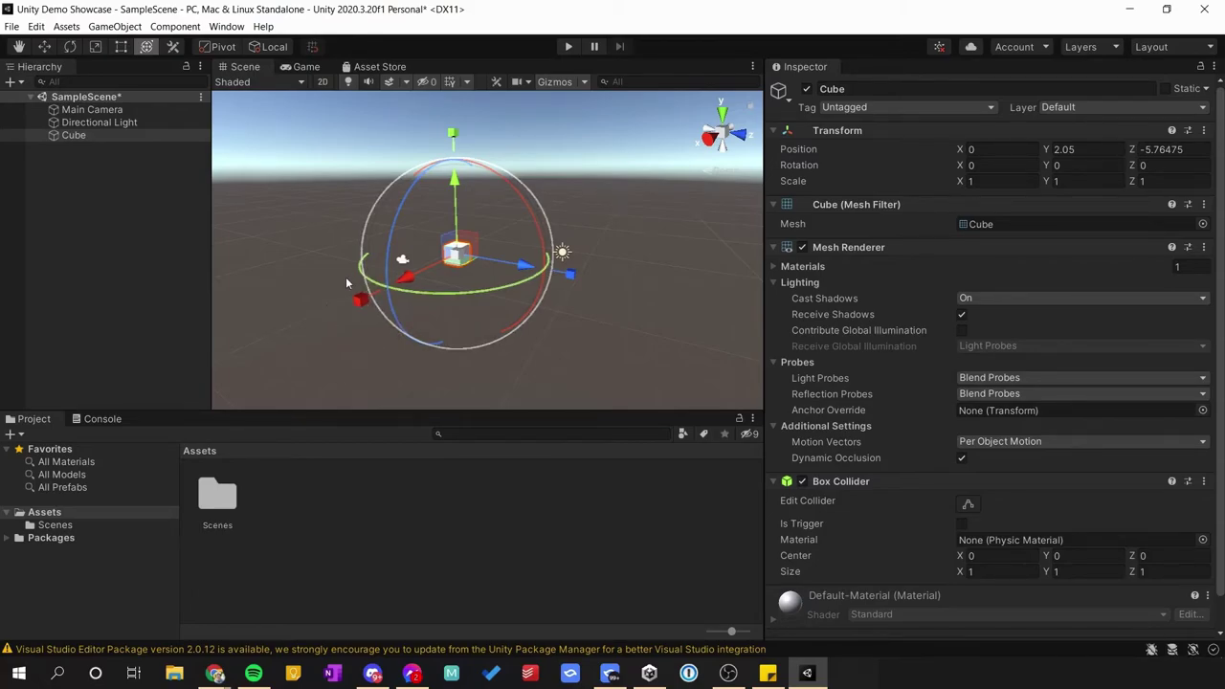
{"action": "left_click_drag", "start_coordinate": [359, 302], "coordinate": [321, 276]}
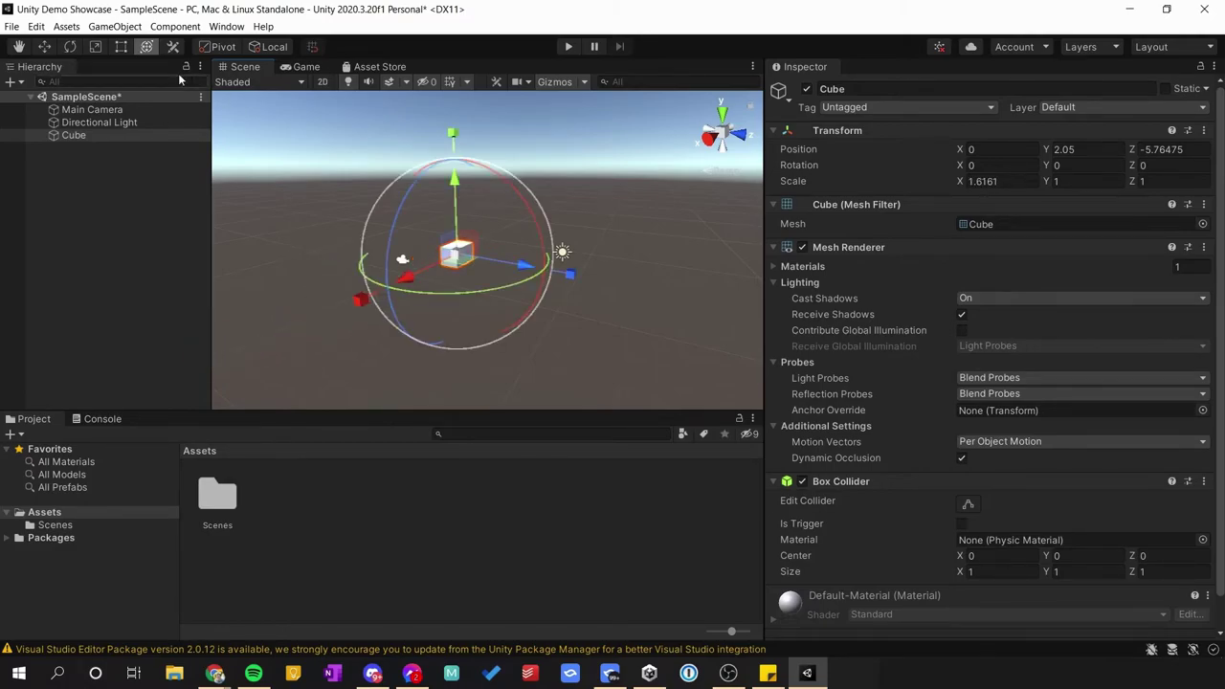
{"action": "left_click", "coordinate": [44, 46]}
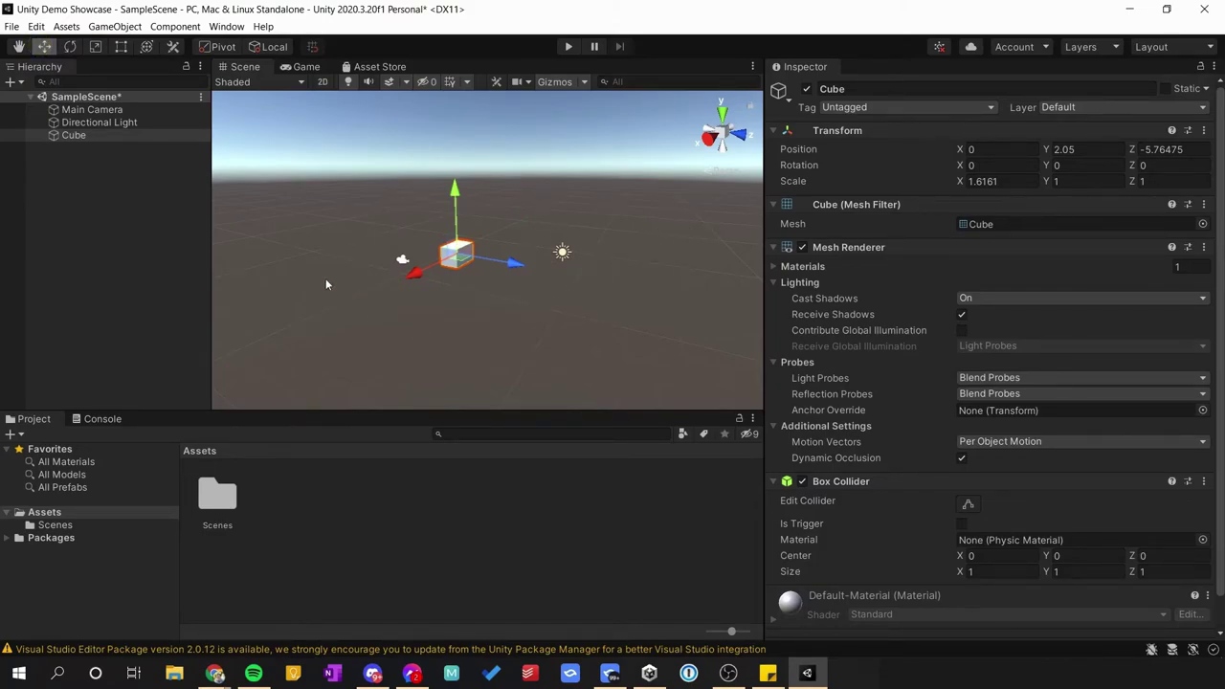
{"action": "right_click_drag", "start_coordinate": [488, 311], "coordinate": [511, 314]}
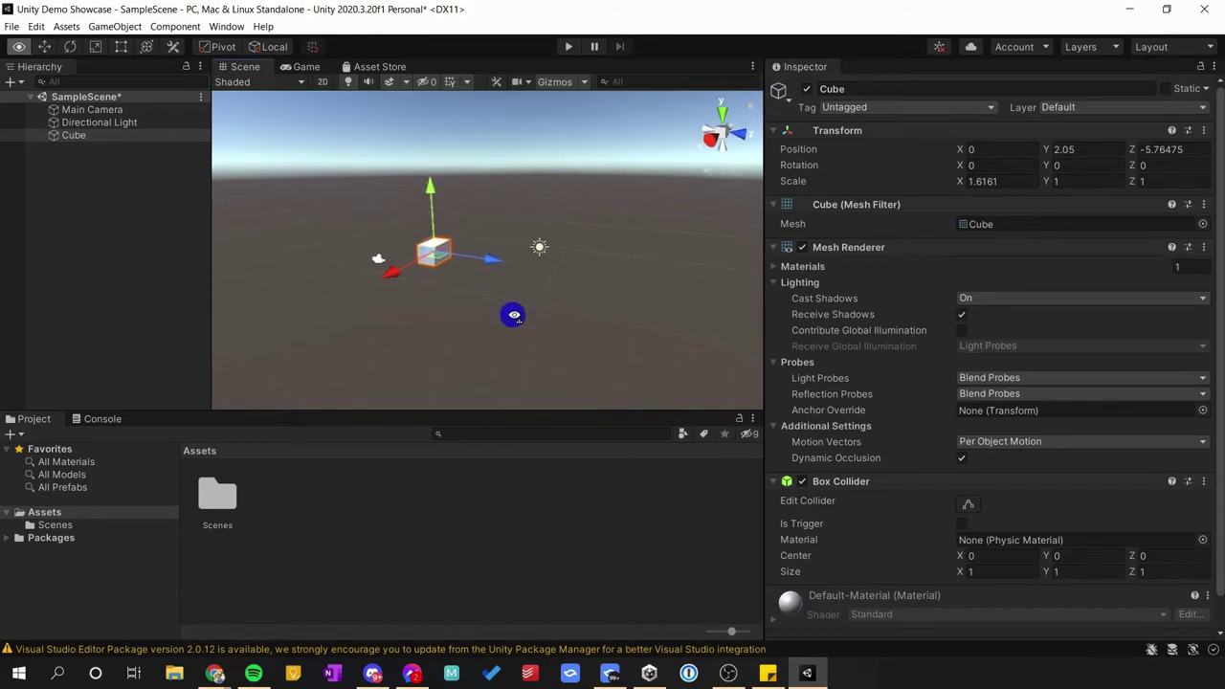
{"action": "left_click", "coordinate": [534, 250]}
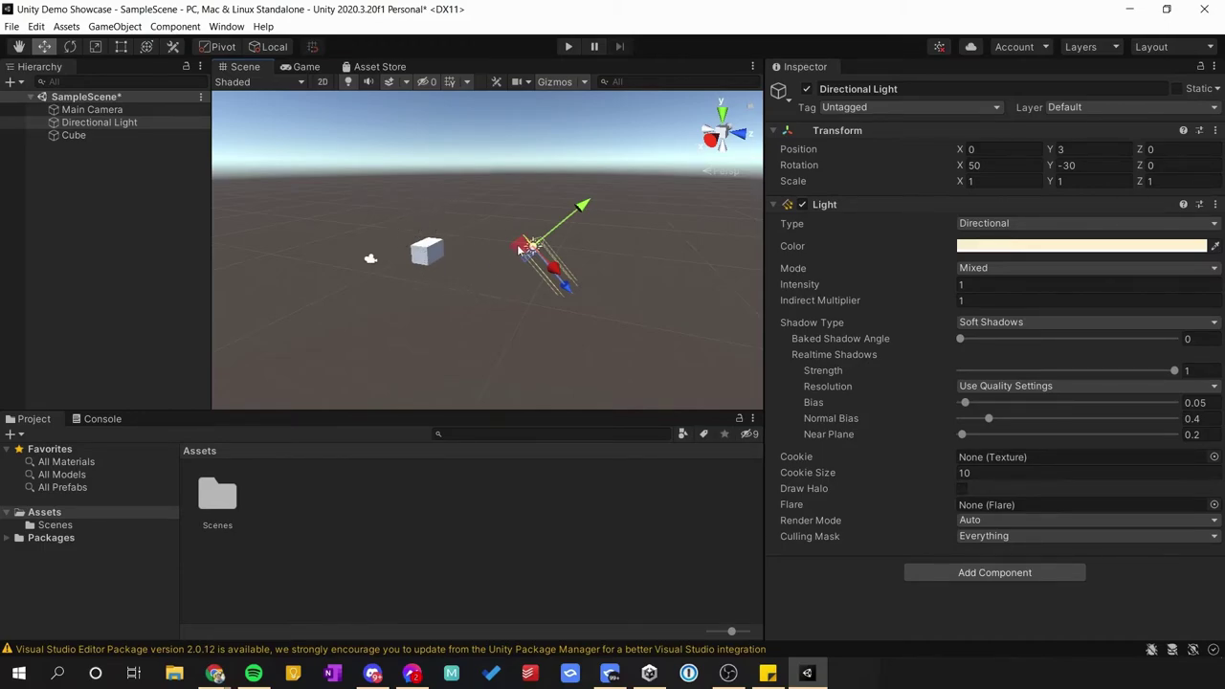
{"action": "right_click_drag", "start_coordinate": [444, 305], "coordinate": [665, 331]}
{"action": "right_click_drag", "start_coordinate": [616, 271], "coordinate": [482, 273]}
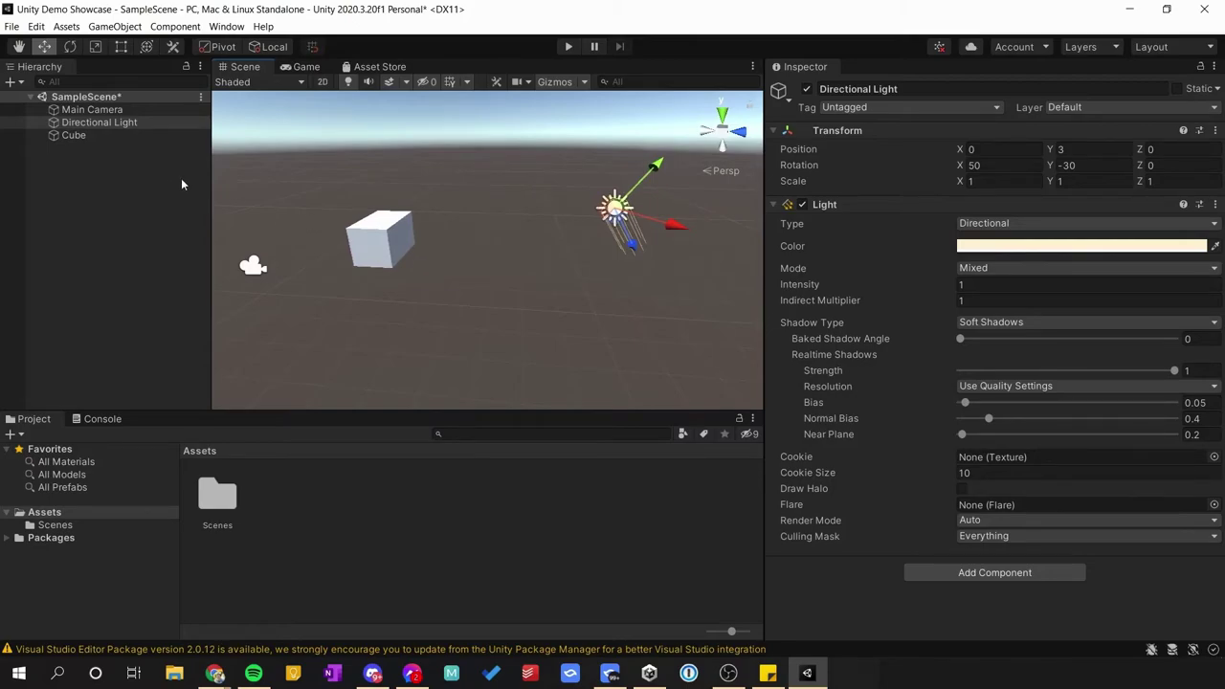
{"action": "left_click", "coordinate": [110, 136]}
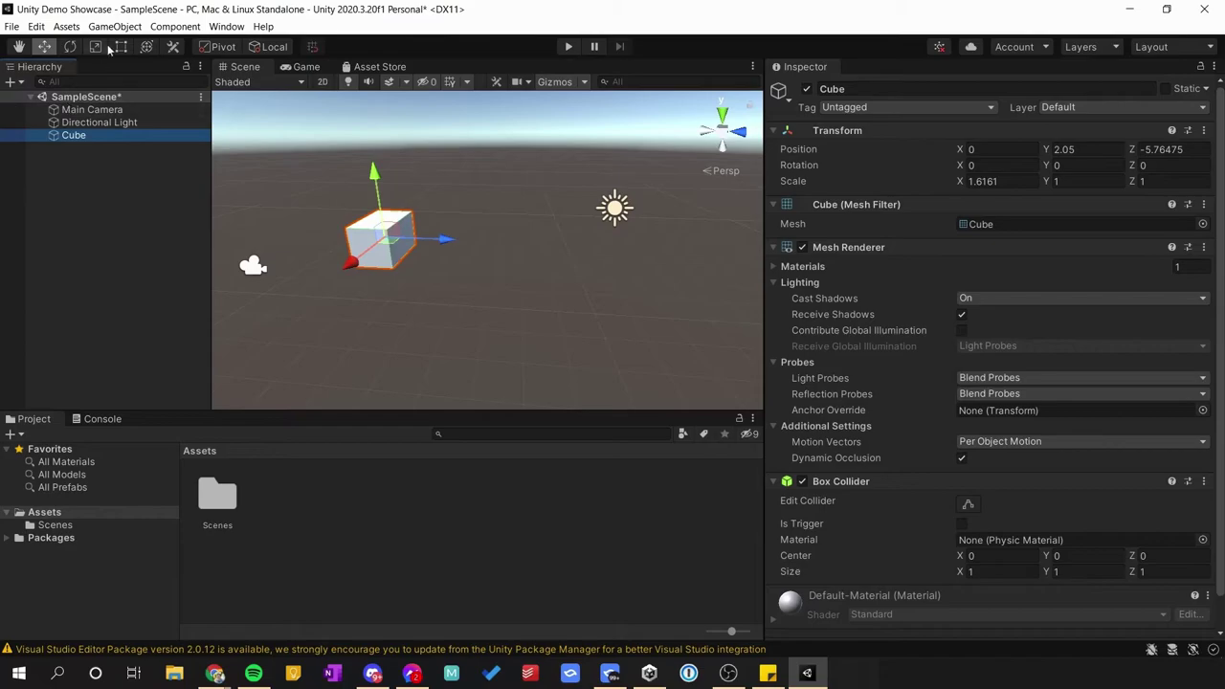
Clear the selection and add a Capsule from GameObject > 3D Object > Capsule
{"action": "left_click", "coordinate": [64, 194]}
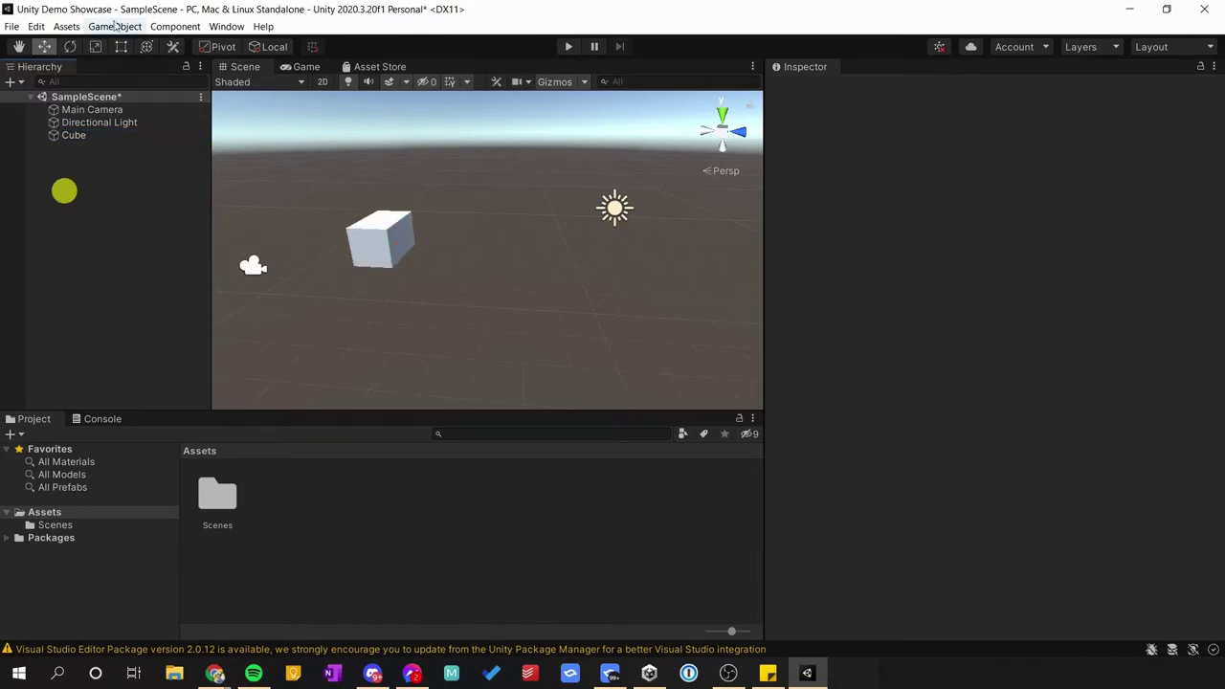
{"action": "left_click", "coordinate": [115, 26]}
{"action": "mouse_move", "coordinate": [160, 91]}
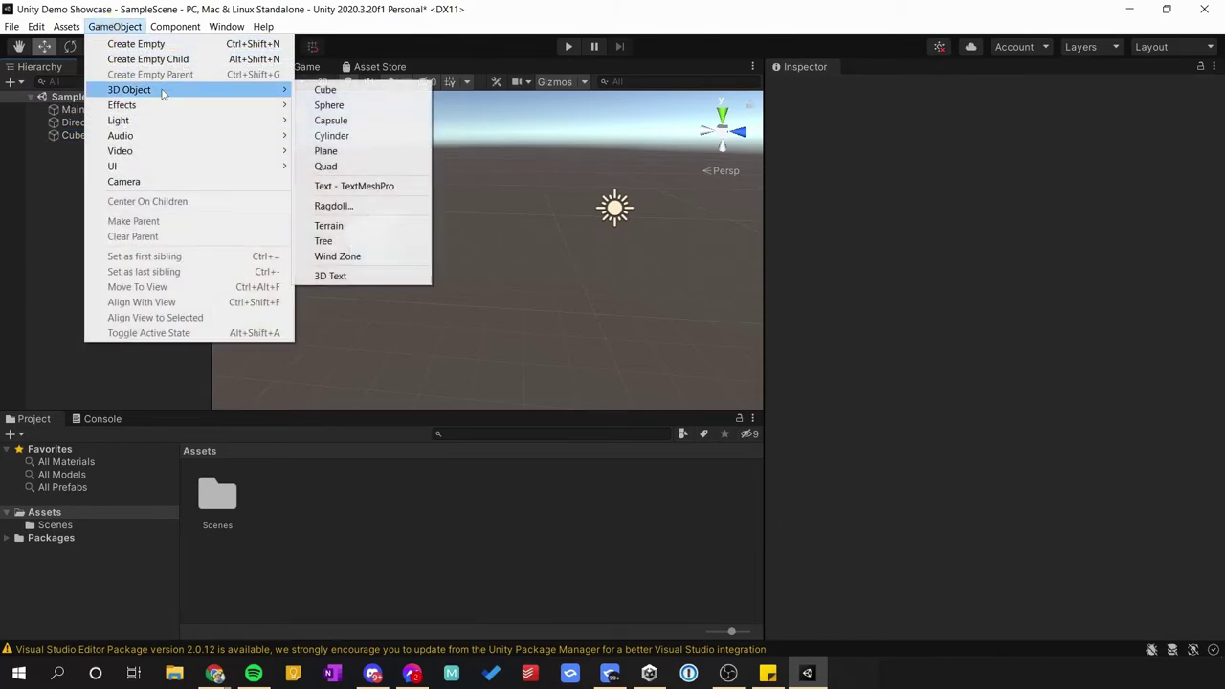
{"action": "left_click", "coordinate": [341, 128]}
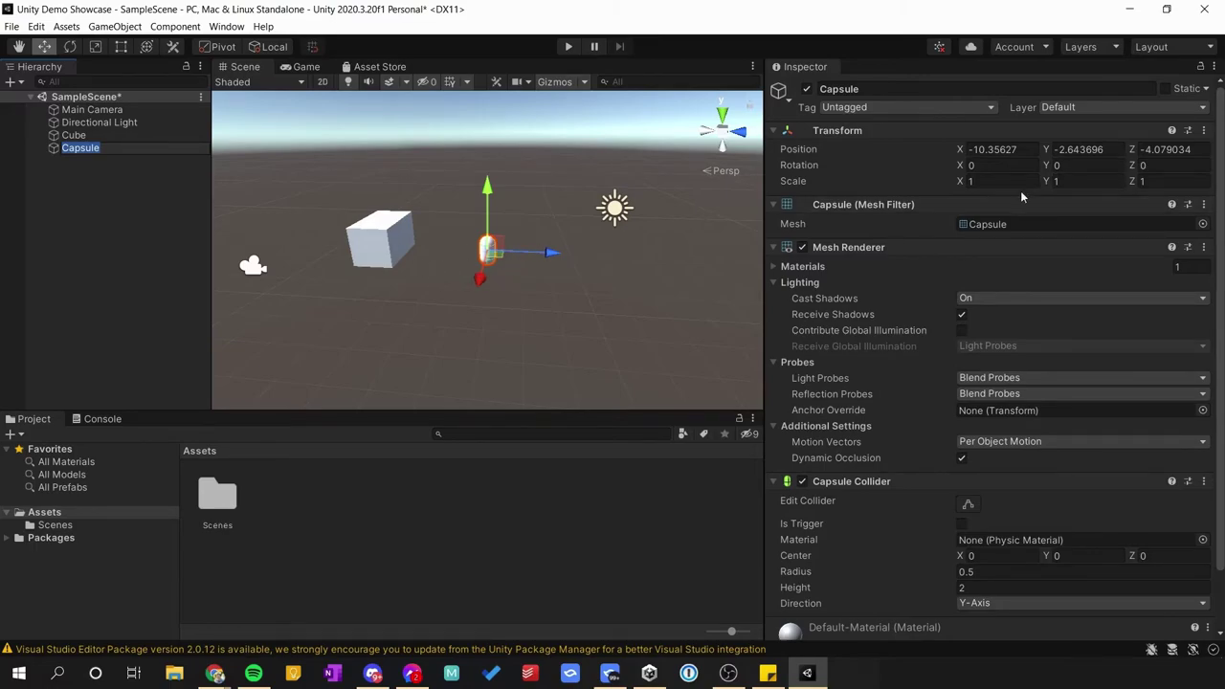
{"action": "left_click", "coordinate": [996, 149]}
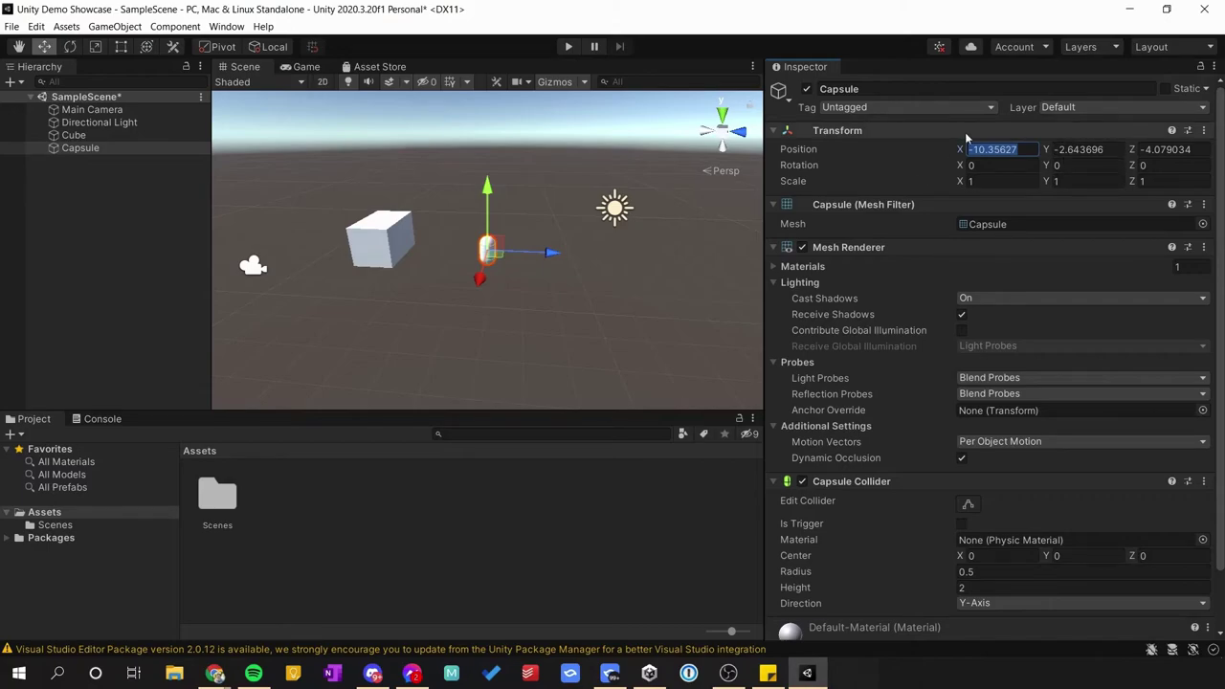
Reset the capsule's Transform, then drag it to 0.75, 1.98, -3.14 beside the cube
{"action": "left_click", "coordinate": [1205, 132]}
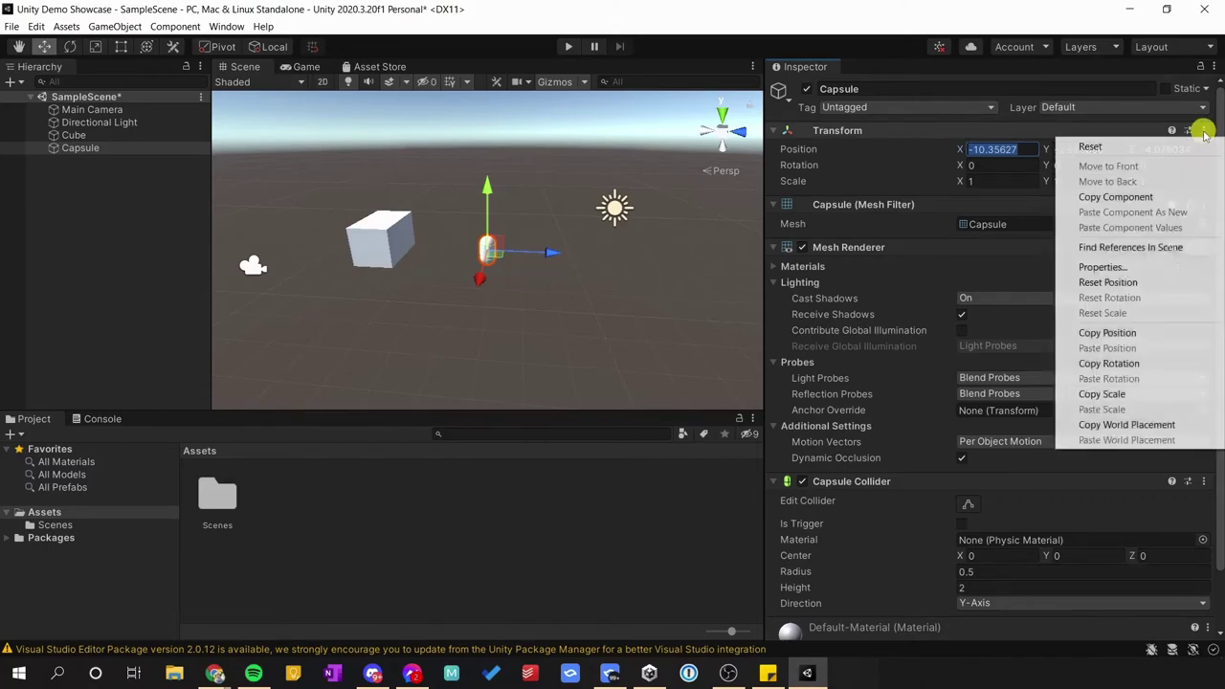
{"action": "left_click", "coordinate": [1111, 152]}
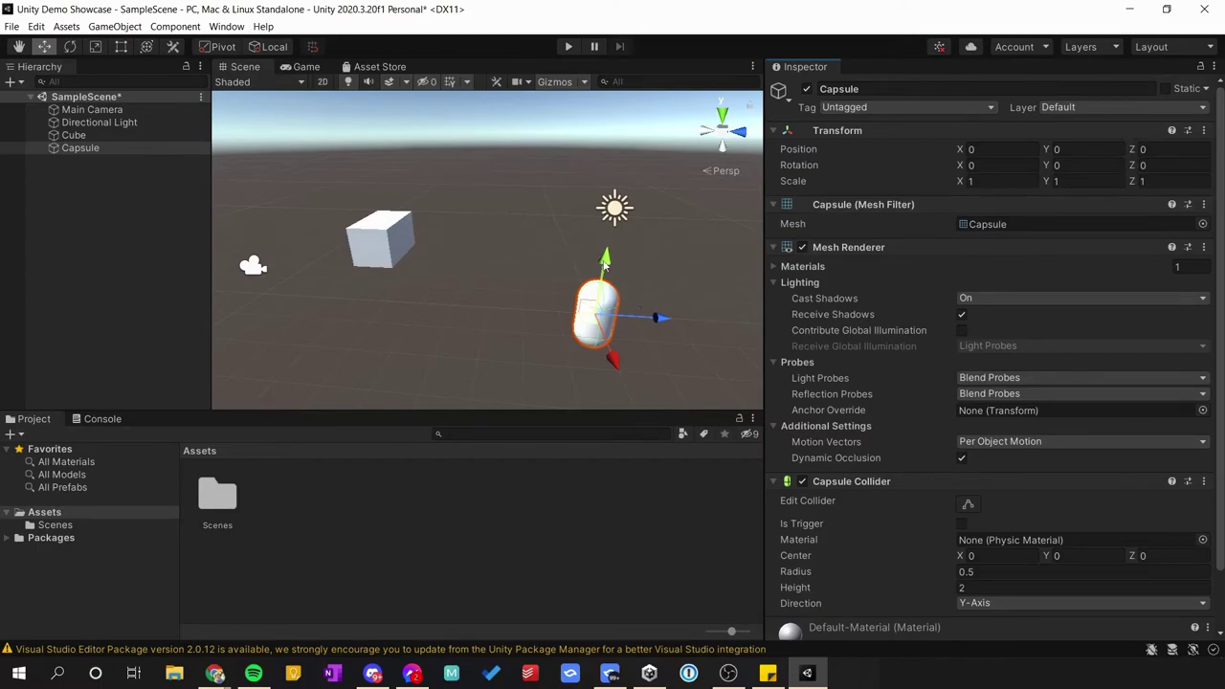
{"action": "left_click_drag", "start_coordinate": [608, 272], "coordinate": [613, 205]}
{"action": "left_click_drag", "start_coordinate": [673, 251], "coordinate": [542, 241]}
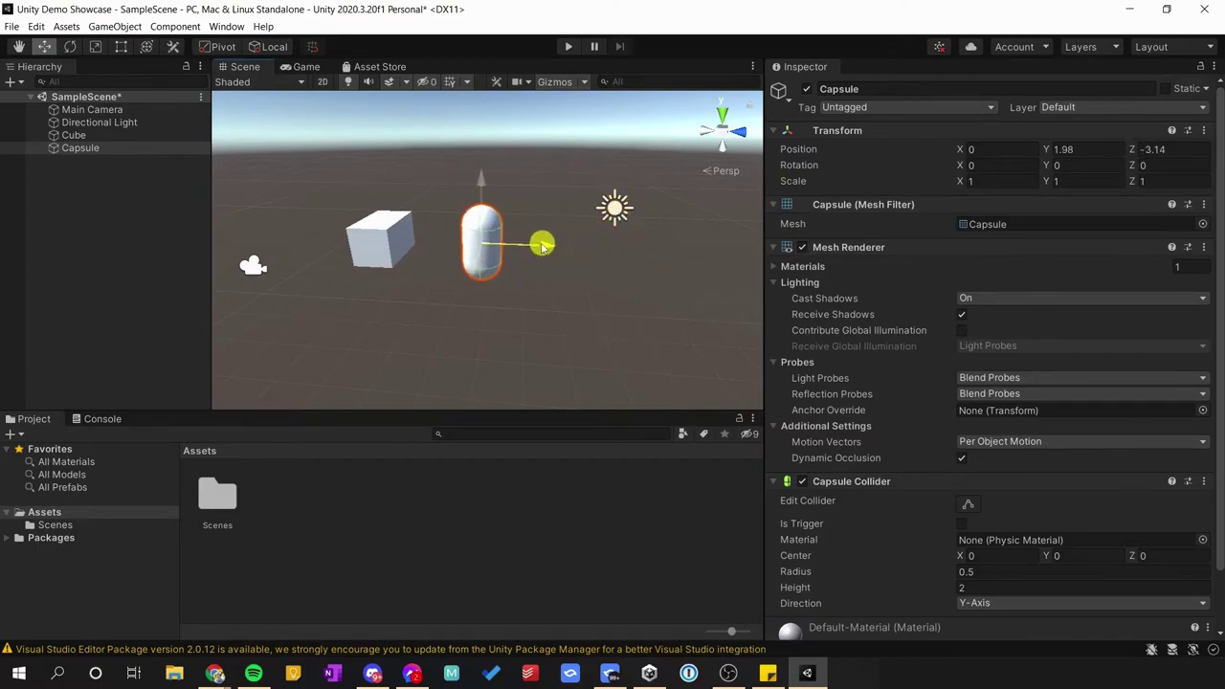
{"action": "left_click_drag", "start_coordinate": [470, 271], "coordinate": [461, 292]}
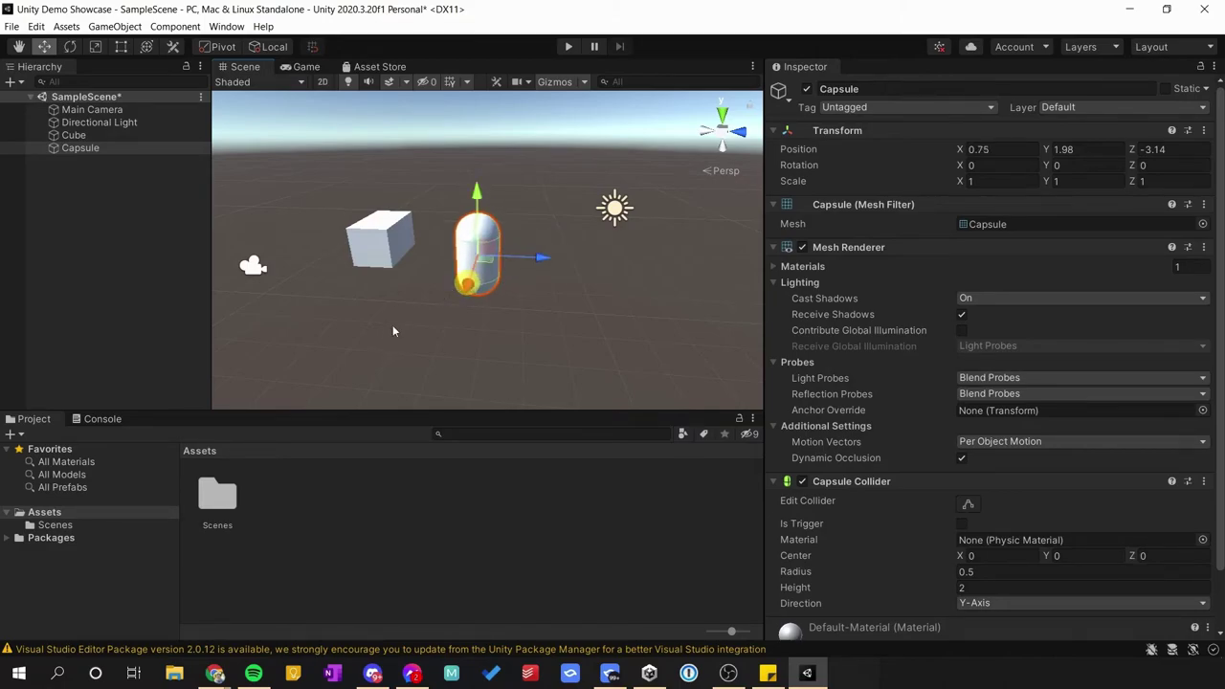
{"action": "left_click_drag", "start_coordinate": [424, 334], "coordinate": [494, 336], "text": "alt"}
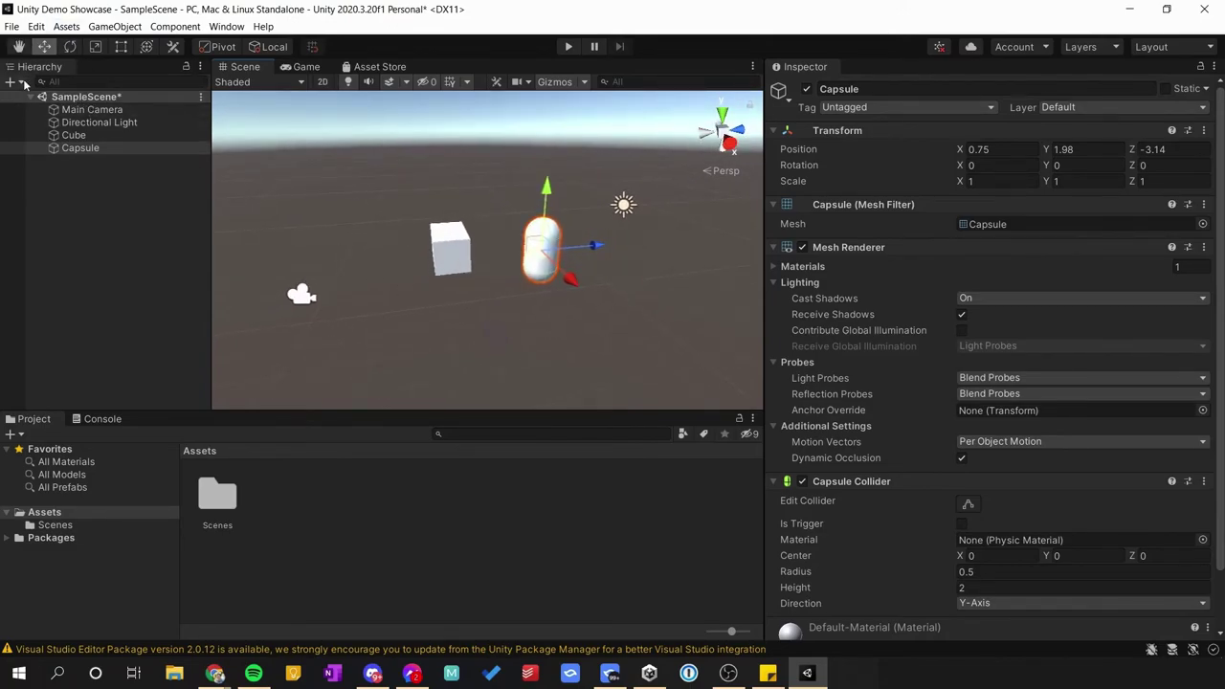
{"action": "left_click", "coordinate": [91, 110]}
{"action": "left_click", "coordinate": [96, 123]}
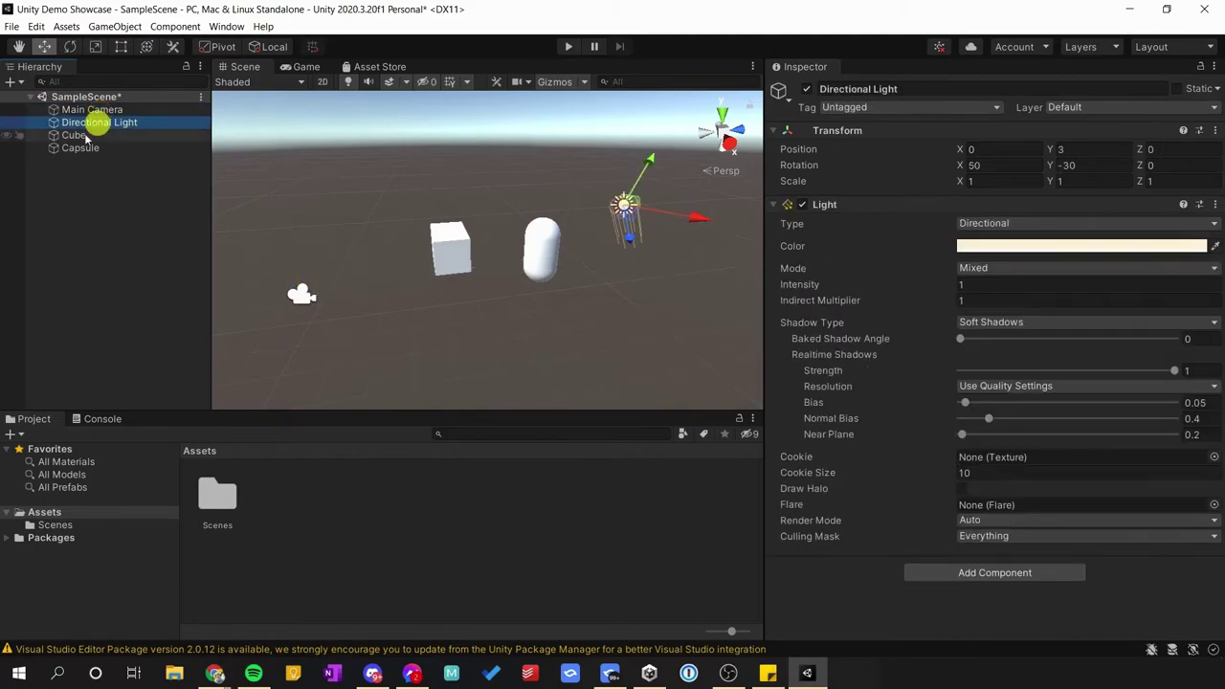
{"action": "left_click", "coordinate": [76, 136]}
{"action": "left_click", "coordinate": [74, 152]}
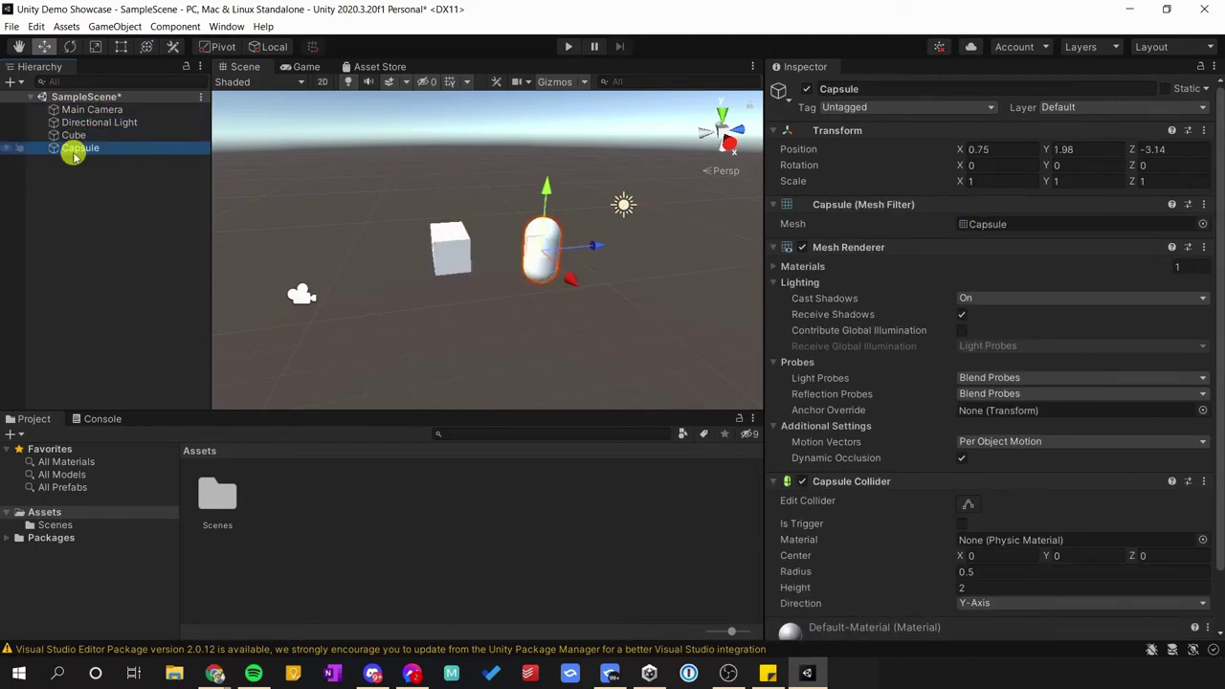
{"action": "left_click", "coordinate": [74, 135]}
{"action": "left_click", "coordinate": [76, 124]}
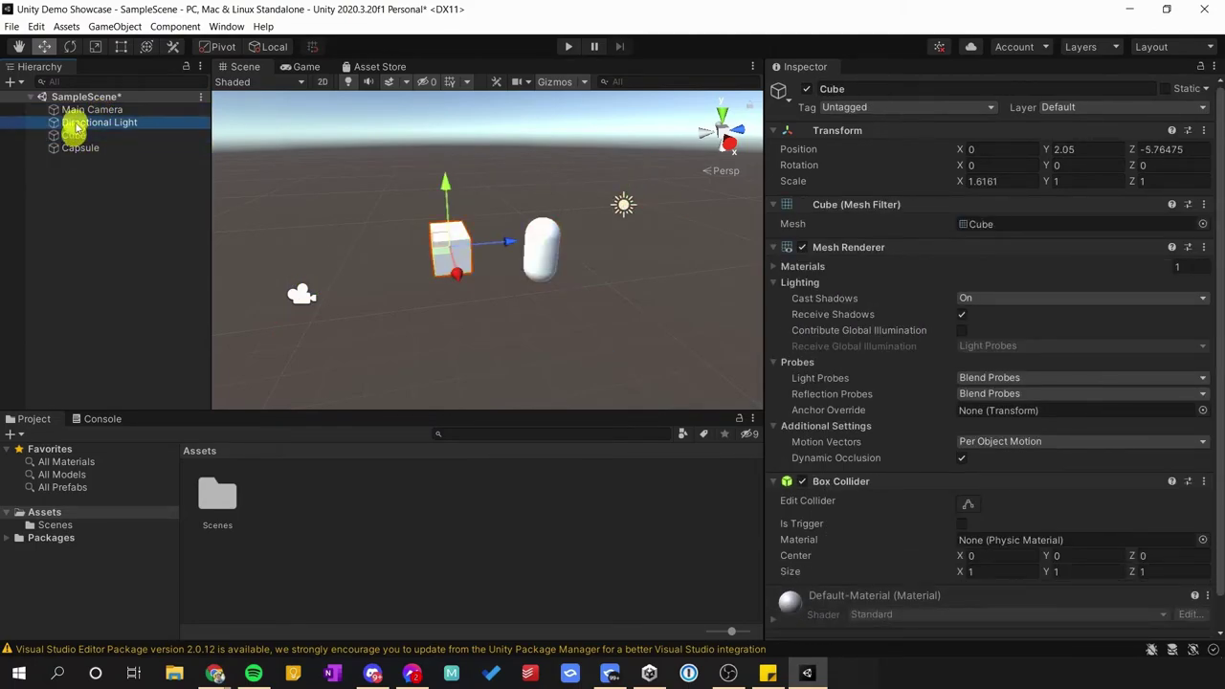
{"action": "left_click", "coordinate": [78, 112]}
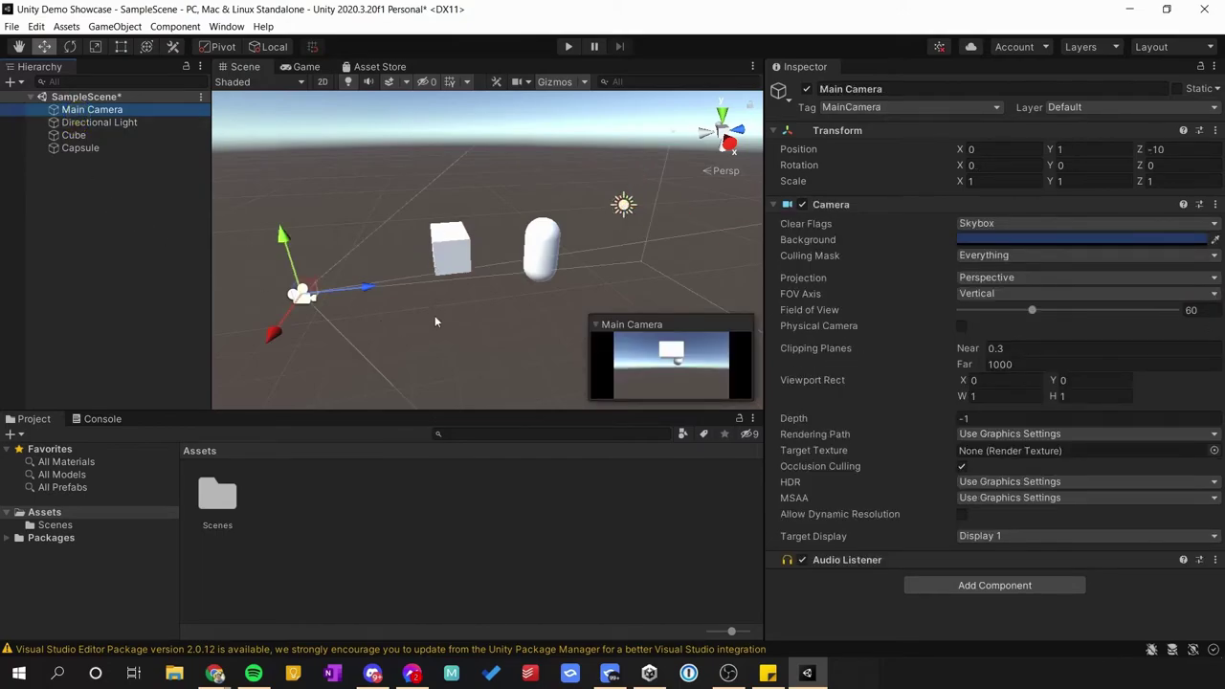
{"action": "left_click", "coordinate": [305, 67]}
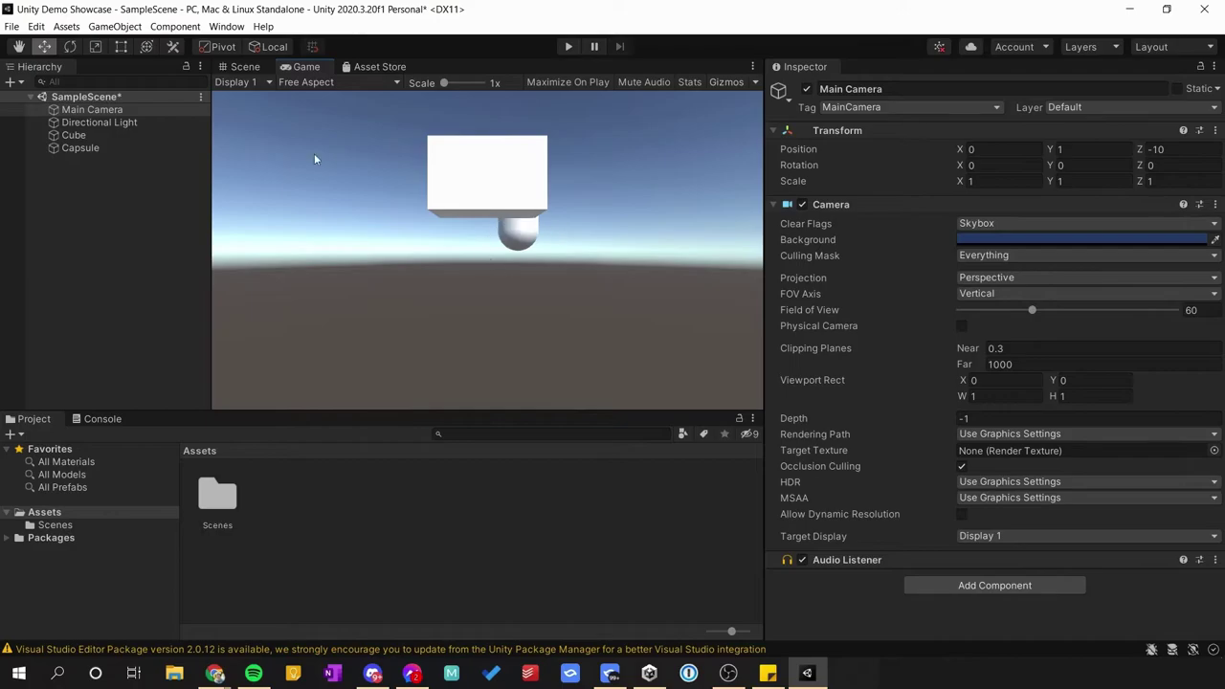
{"action": "left_click", "coordinate": [239, 68]}
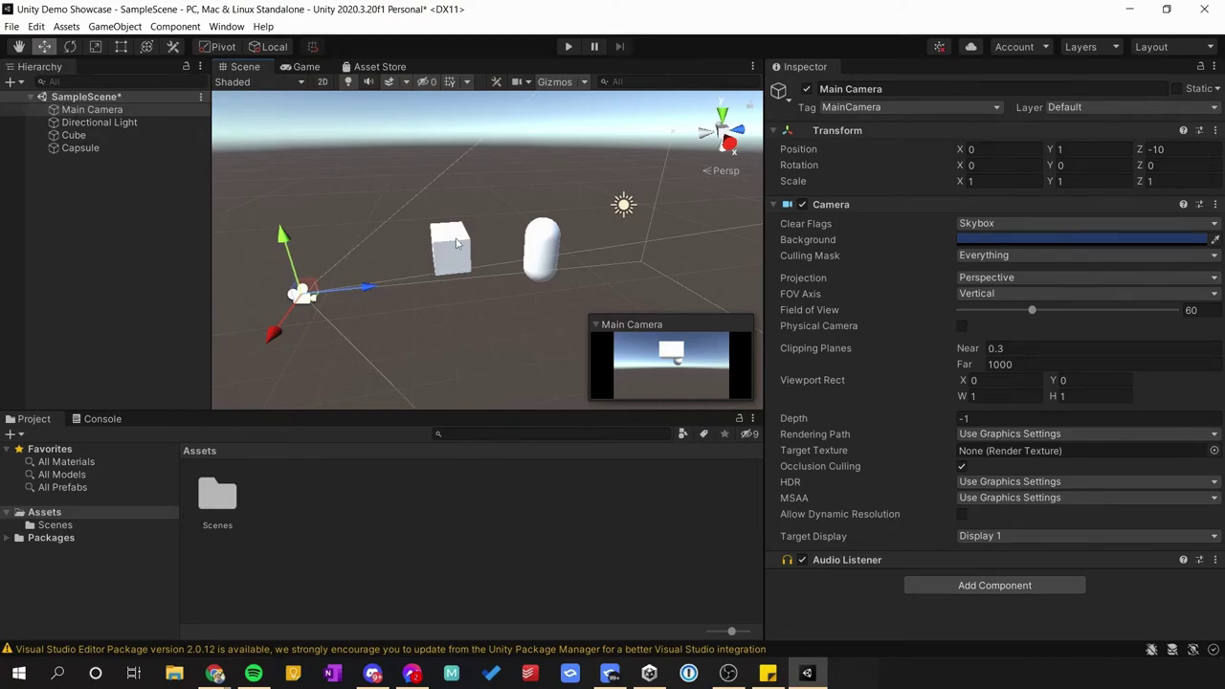
Nest the Capsule under the Cube, then check both objects' transforms in the Inspector
{"action": "left_click", "coordinate": [87, 147]}
{"action": "left_click_drag", "start_coordinate": [87, 148], "coordinate": [88, 133]}
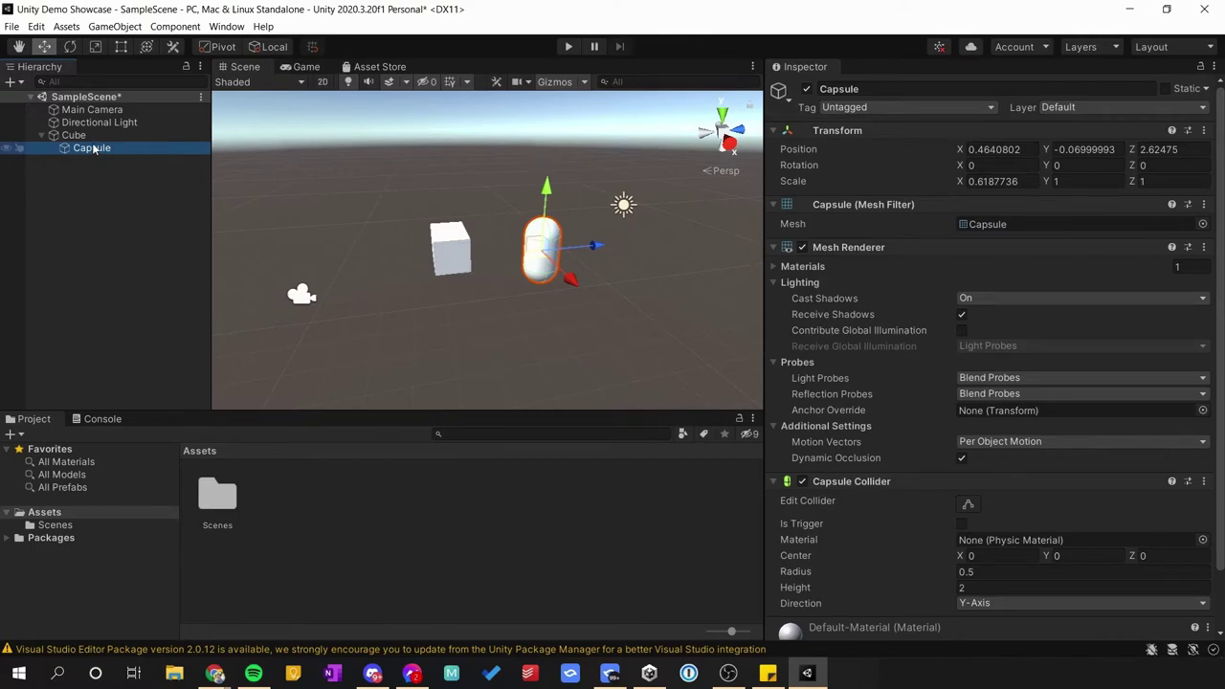
{"action": "left_click", "coordinate": [80, 135]}
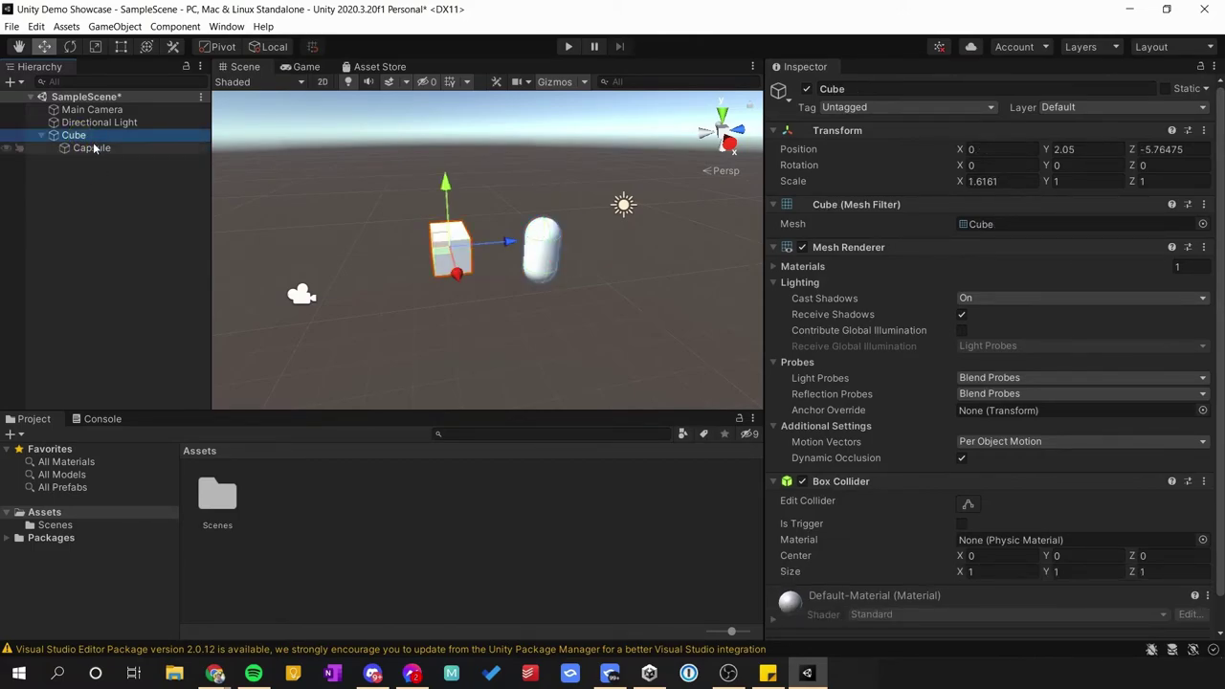
{"action": "left_click", "coordinate": [91, 147]}
{"action": "left_click", "coordinate": [89, 135]}
{"action": "left_click", "coordinate": [96, 148]}
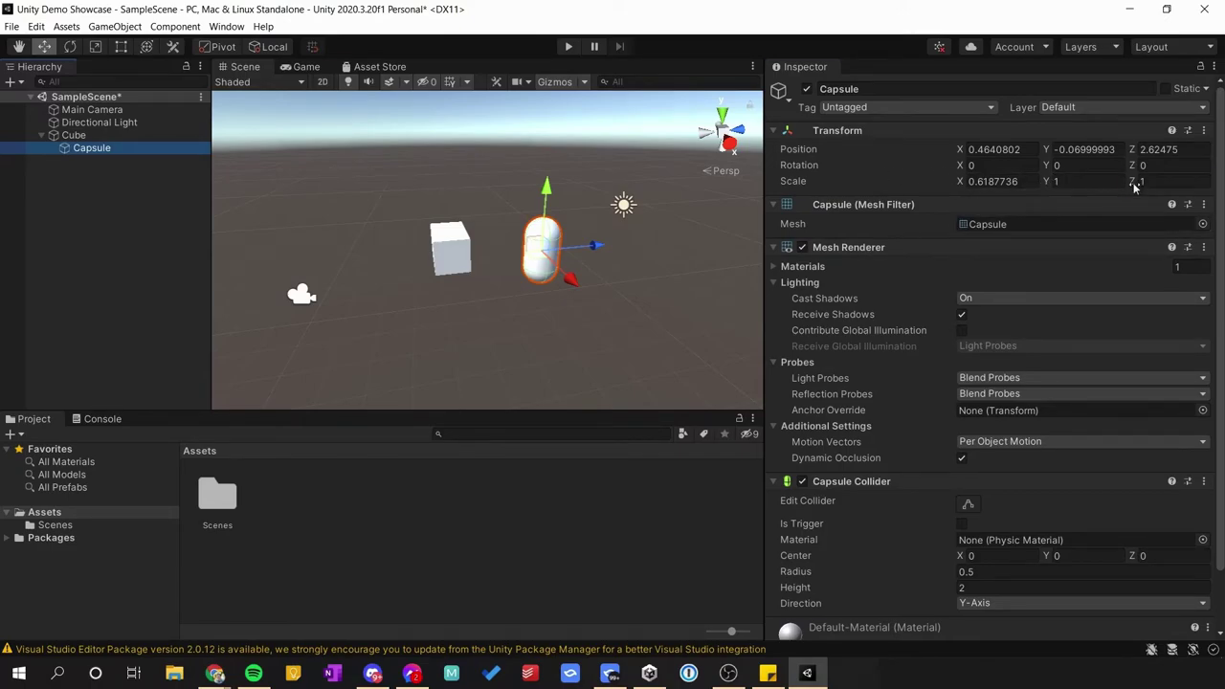
Scale the child Capsule to 2.13, 1, 0.63 beside the cube
{"action": "left_click_drag", "start_coordinate": [1135, 185], "coordinate": [1121, 179]}
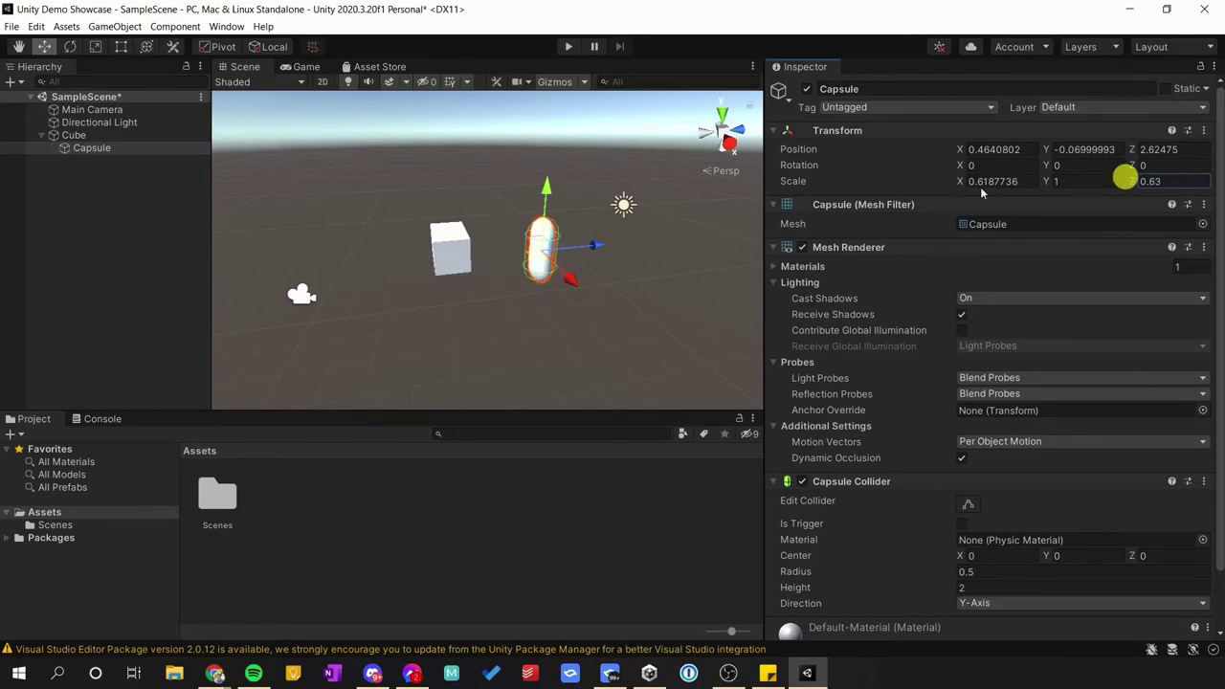
{"action": "left_click_drag", "start_coordinate": [963, 181], "coordinate": [1006, 186]}
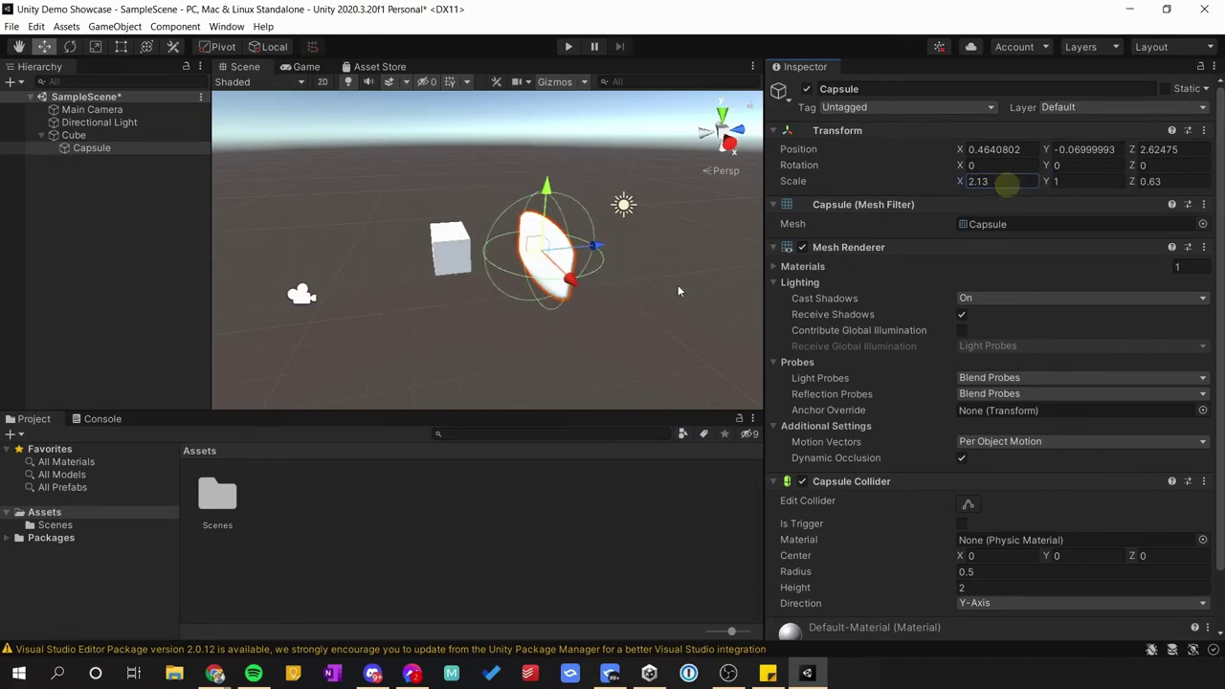
{"action": "mouse_move", "coordinate": [670, 297]}
{"action": "right_mouse_down"}
{"action": "mouse_move", "coordinate": [623, 296]}
{"action": "mouse_move", "coordinate": [651, 297]}
{"action": "right_mouse_up"}
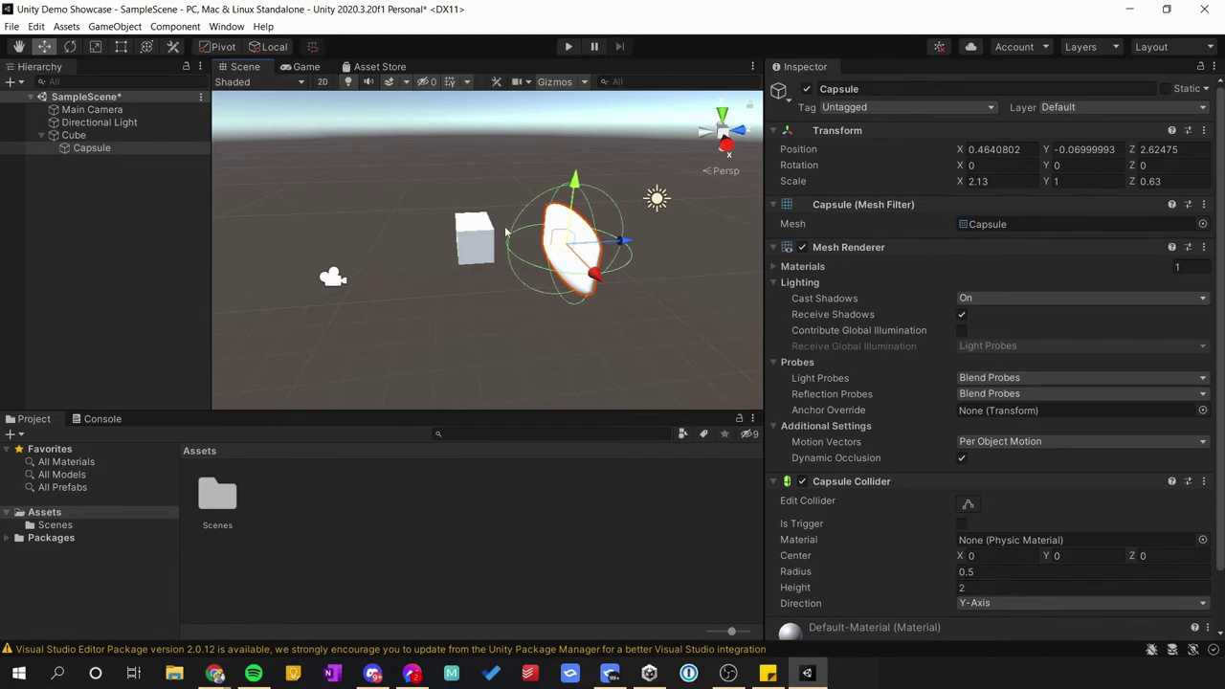
{"action": "left_click", "coordinate": [113, 137]}
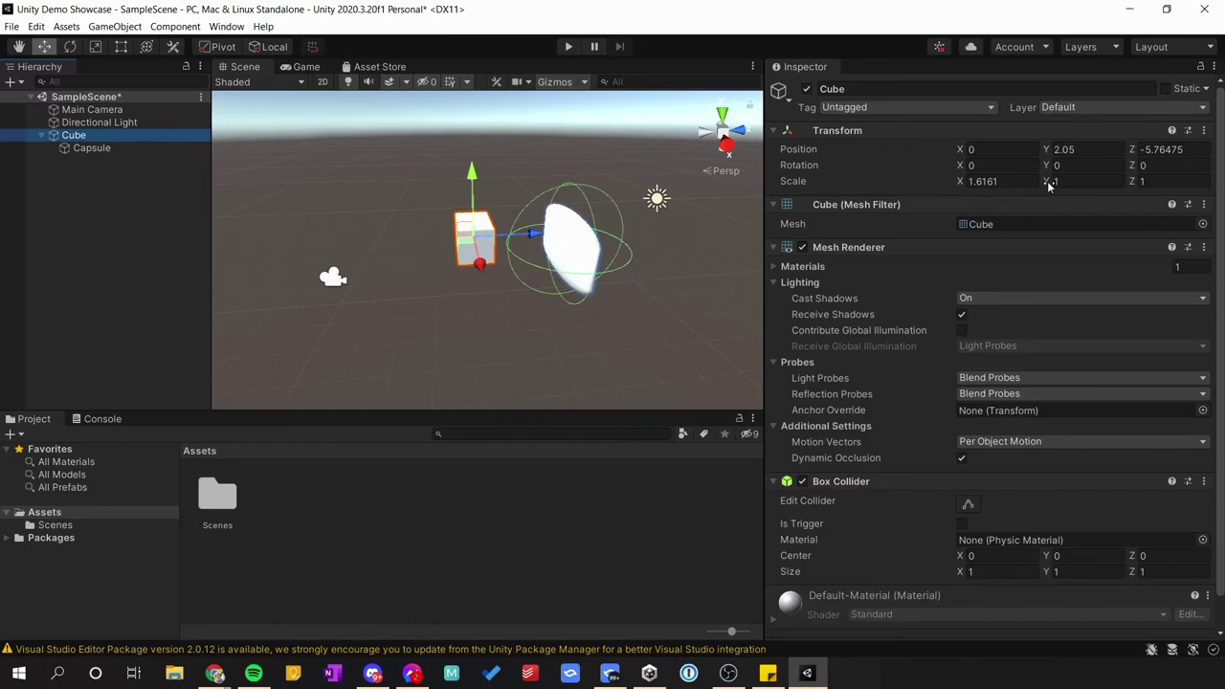
Stretch the Cube to Y scale 2.2, giving an overall scale of 1.6161, 2.2, 1
{"action": "left_click_drag", "start_coordinate": [1049, 186], "coordinate": [1083, 178]}
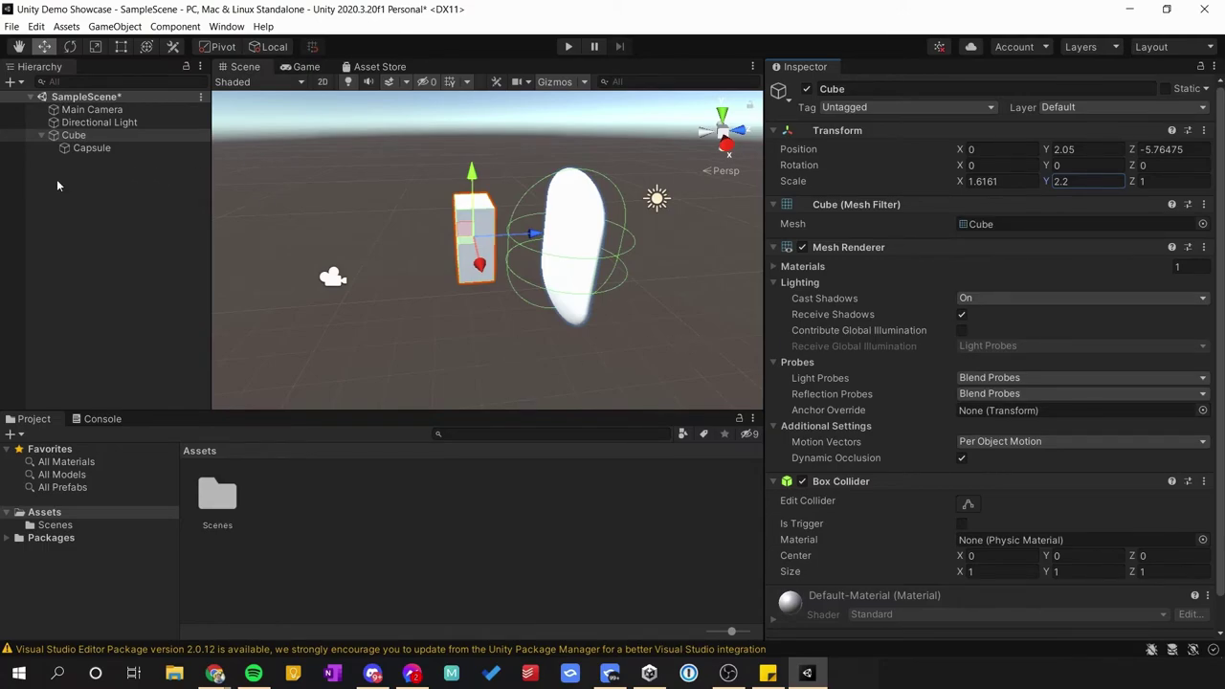
Unparent the Capsule from the Cube, reset its transform, and raise it to 0, 1.48, -7.33
{"action": "left_click", "coordinate": [100, 150]}
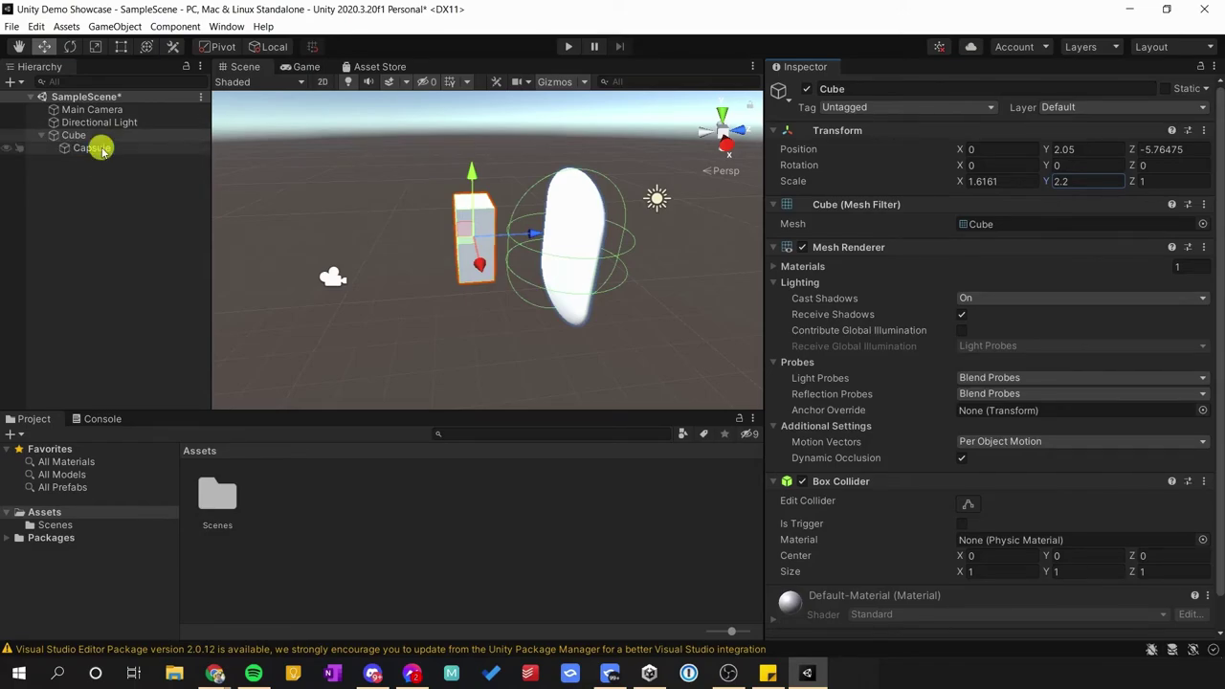
{"action": "left_click_drag", "start_coordinate": [129, 148], "coordinate": [77, 182]}
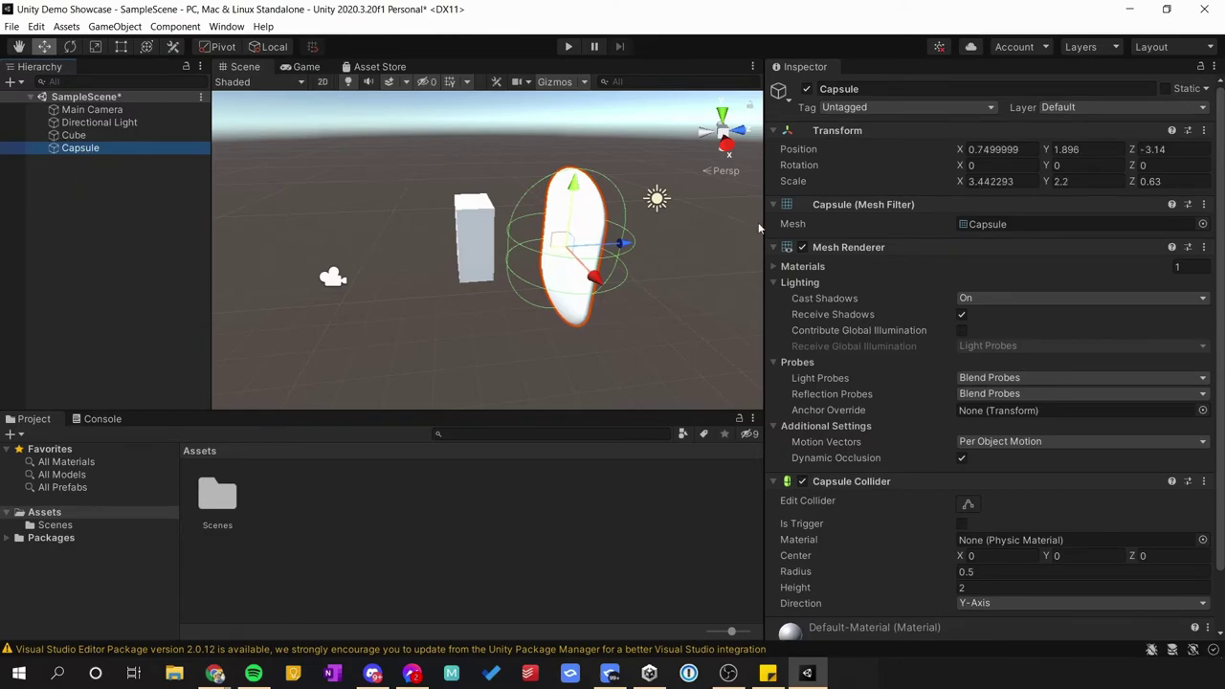
{"action": "left_click", "coordinate": [1203, 130]}
{"action": "left_click", "coordinate": [1140, 146]}
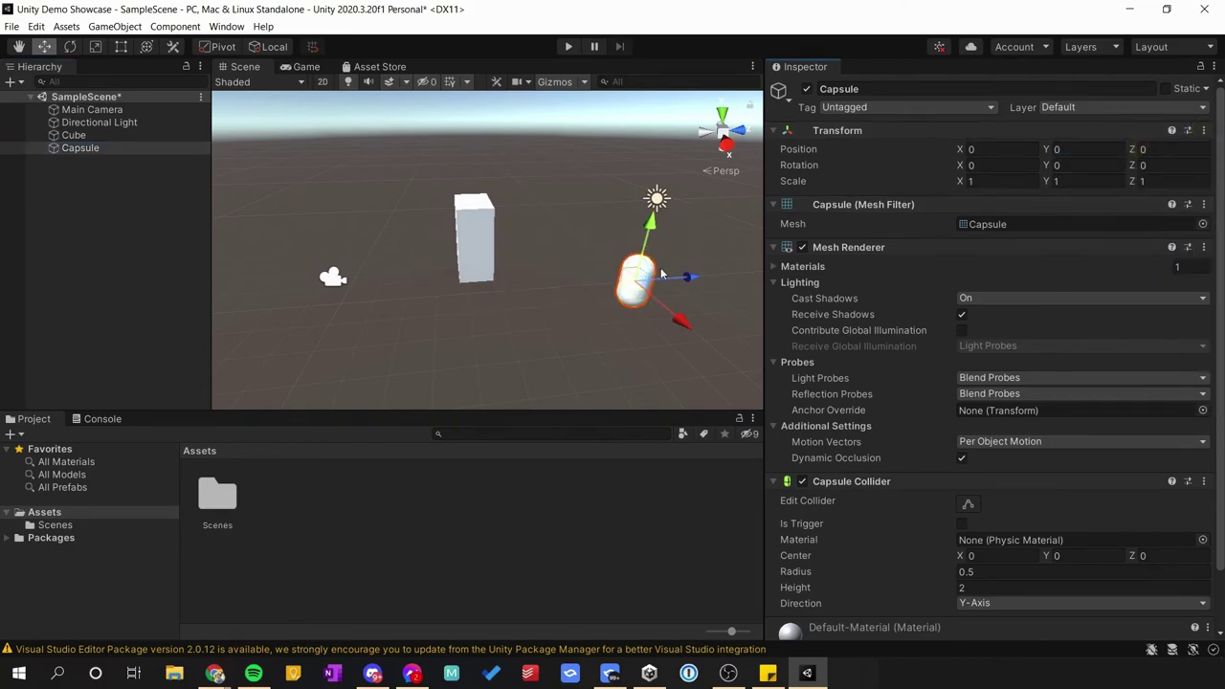
{"action": "left_click_drag", "start_coordinate": [649, 241], "coordinate": [490, 254]}
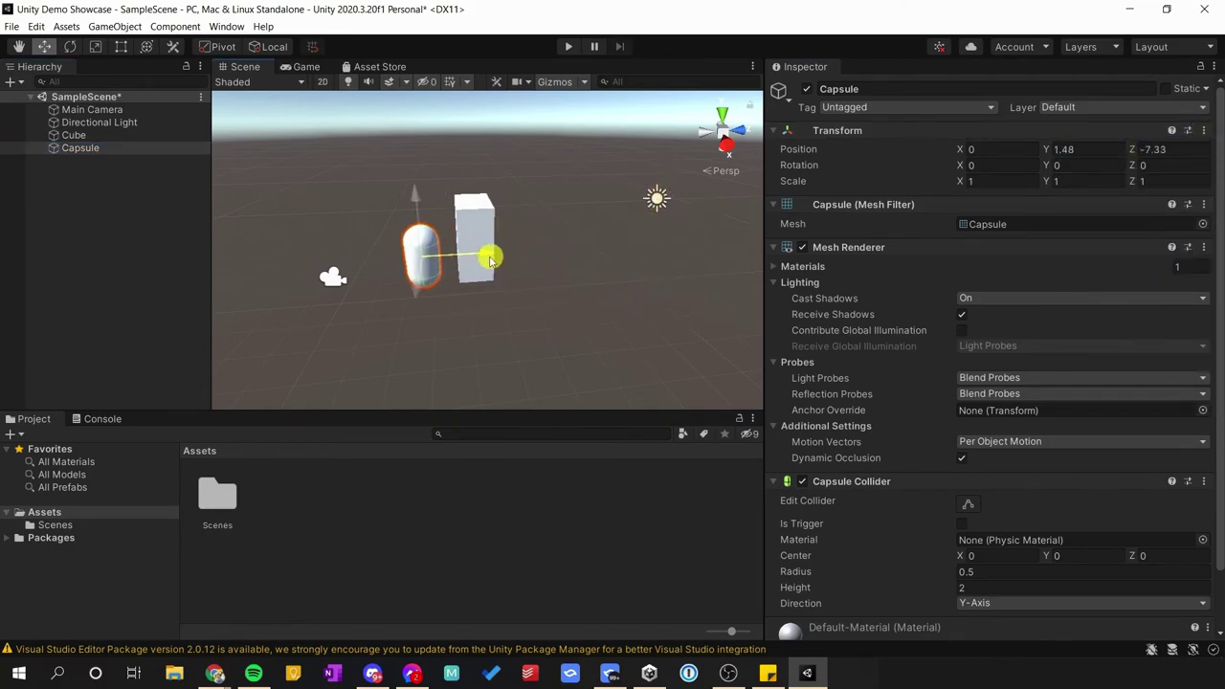
Move the Main Camera to position 0, 2.27, -7.32 near the capsule
{"action": "left_click", "coordinate": [97, 111]}
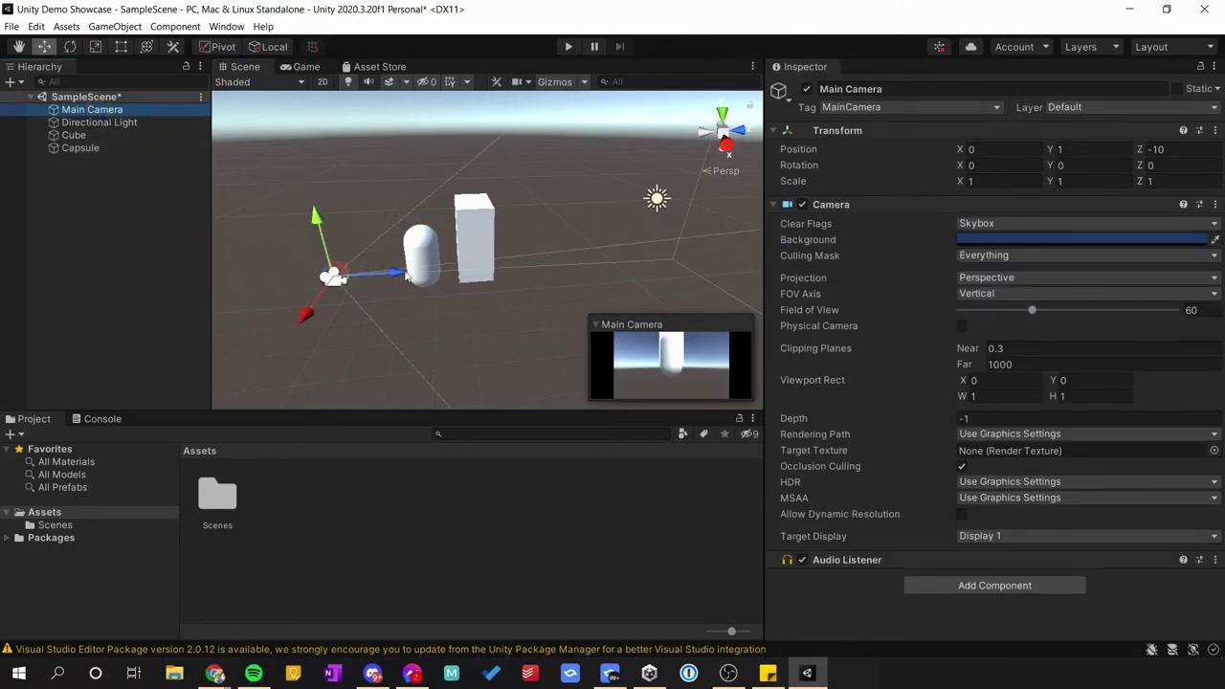
{"action": "left_click_drag", "start_coordinate": [406, 274], "coordinate": [490, 270]}
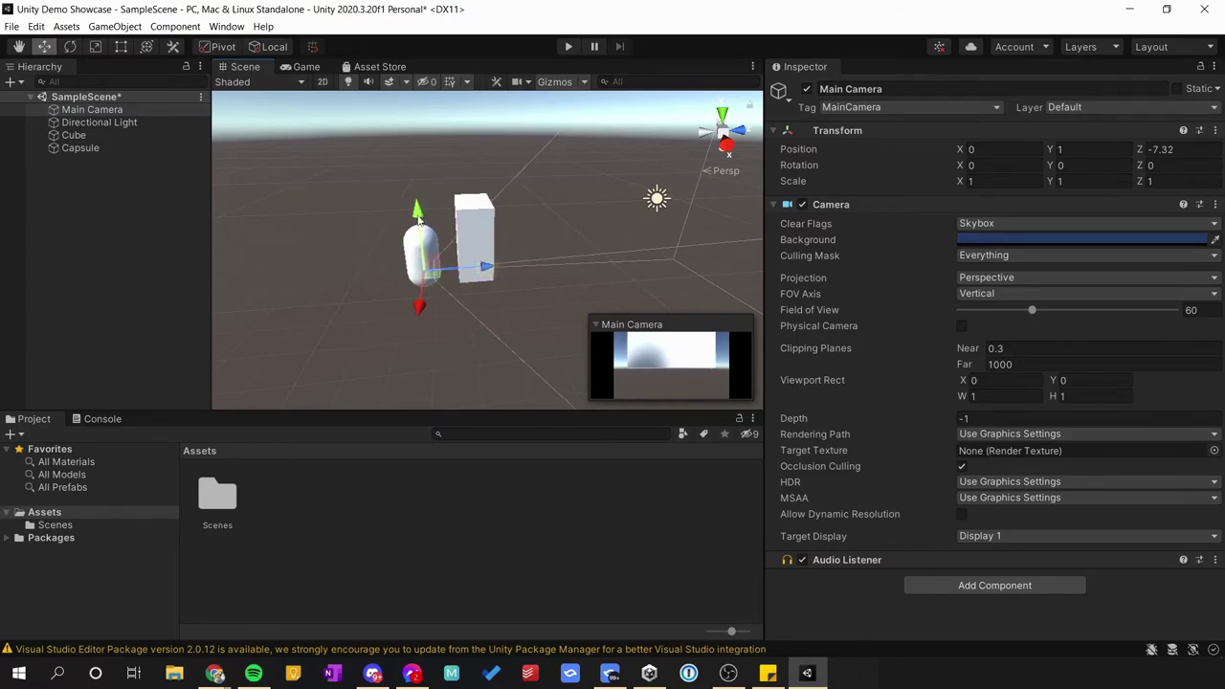
{"action": "left_click_drag", "start_coordinate": [418, 221], "coordinate": [413, 175]}
{"action": "left_click_drag", "start_coordinate": [540, 287], "coordinate": [622, 279], "text": "alt"}
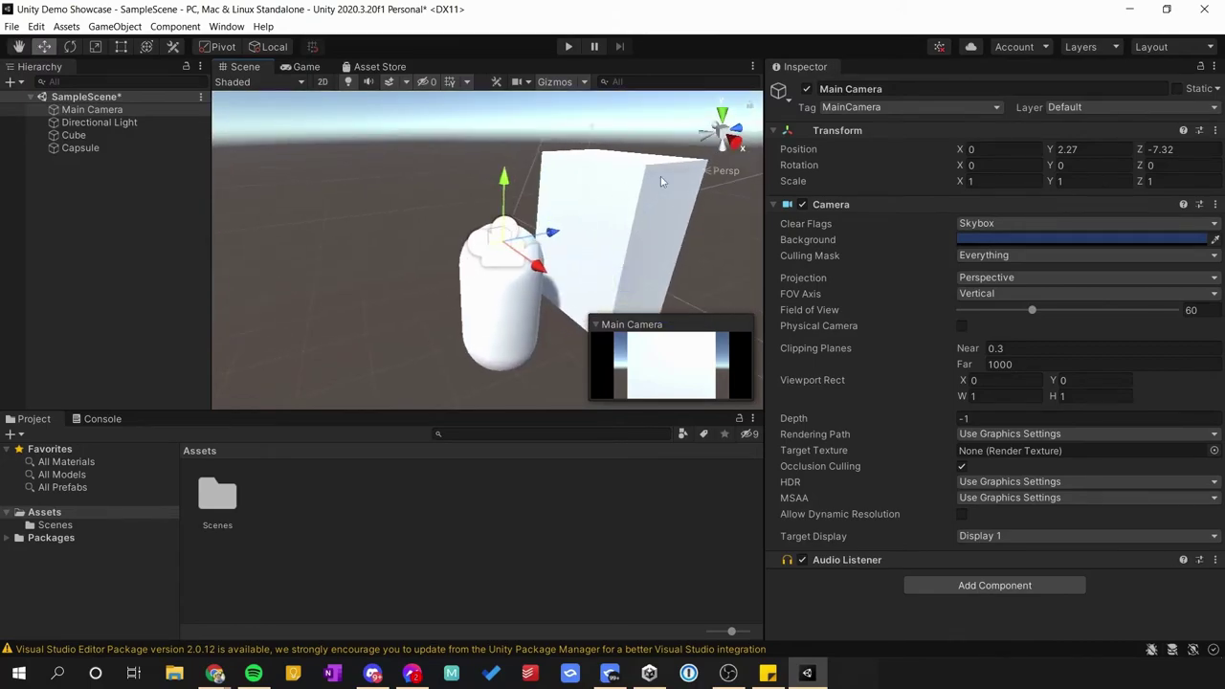
Shift the Cube left to position -1.03, 2.05, -1.57
{"action": "left_click", "coordinate": [94, 135]}
{"action": "left_click_drag", "start_coordinate": [649, 260], "coordinate": [731, 182]}
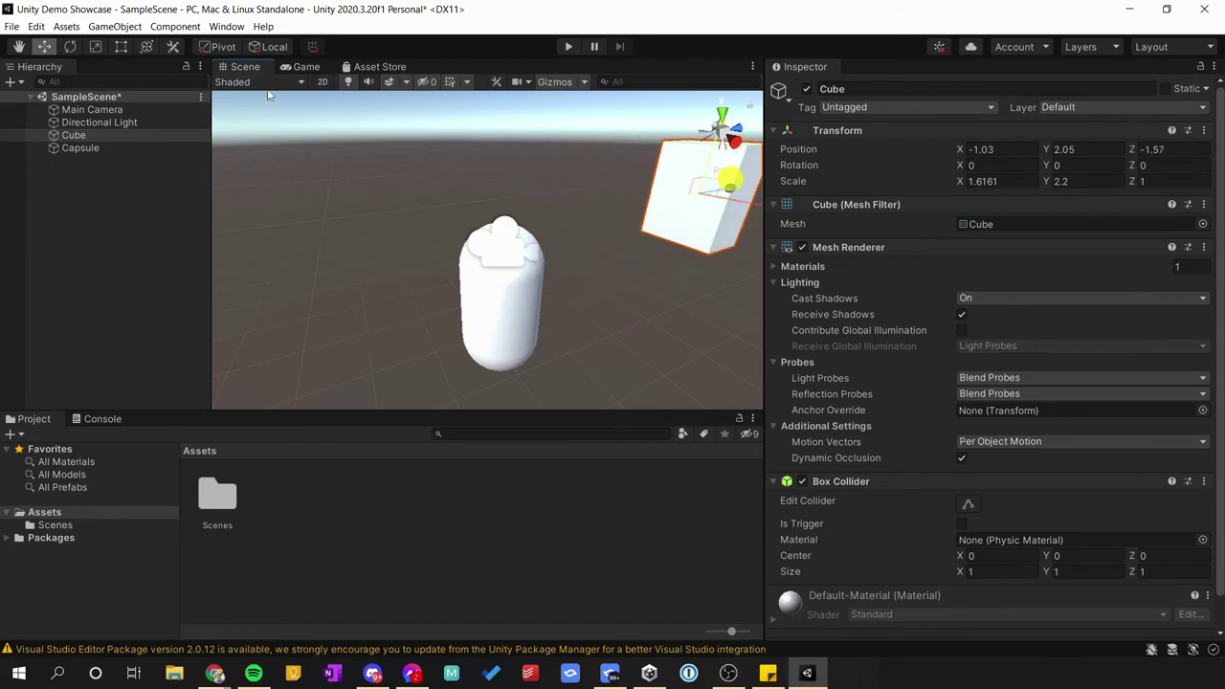
{"action": "left_click", "coordinate": [92, 109]}
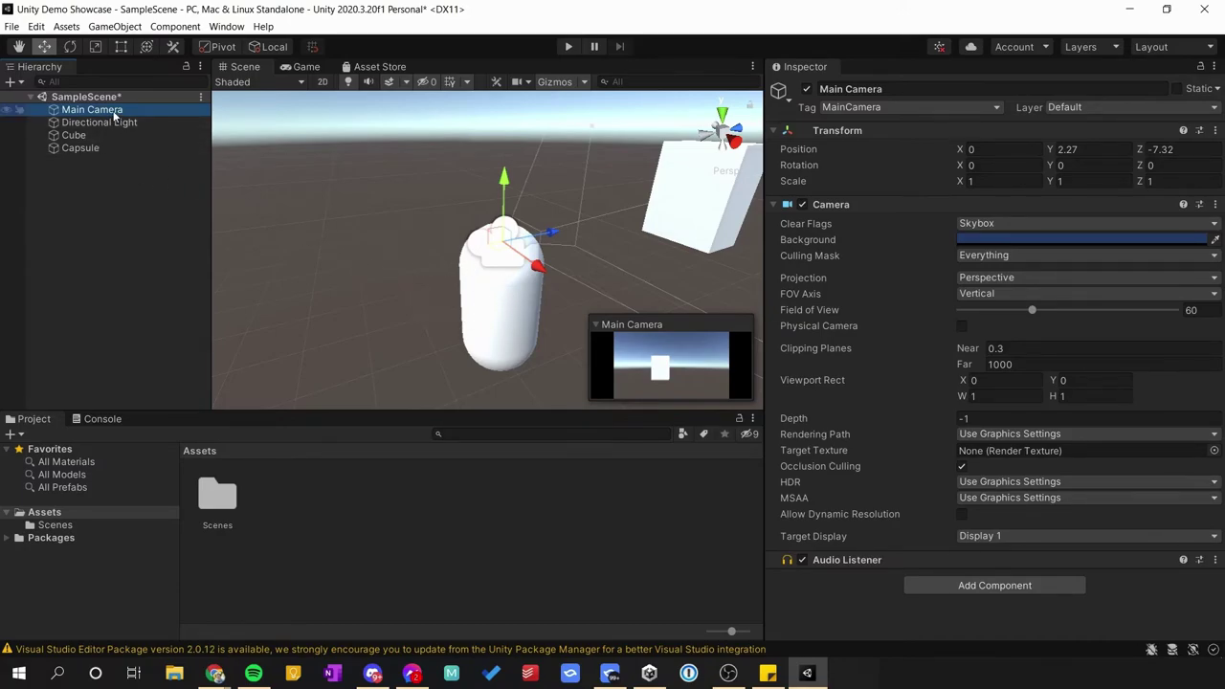
Parent the Main Camera under the Capsule and move the Capsule to X -0.72
{"action": "left_click_drag", "start_coordinate": [114, 115], "coordinate": [105, 150]}
{"action": "left_click", "coordinate": [80, 135]}
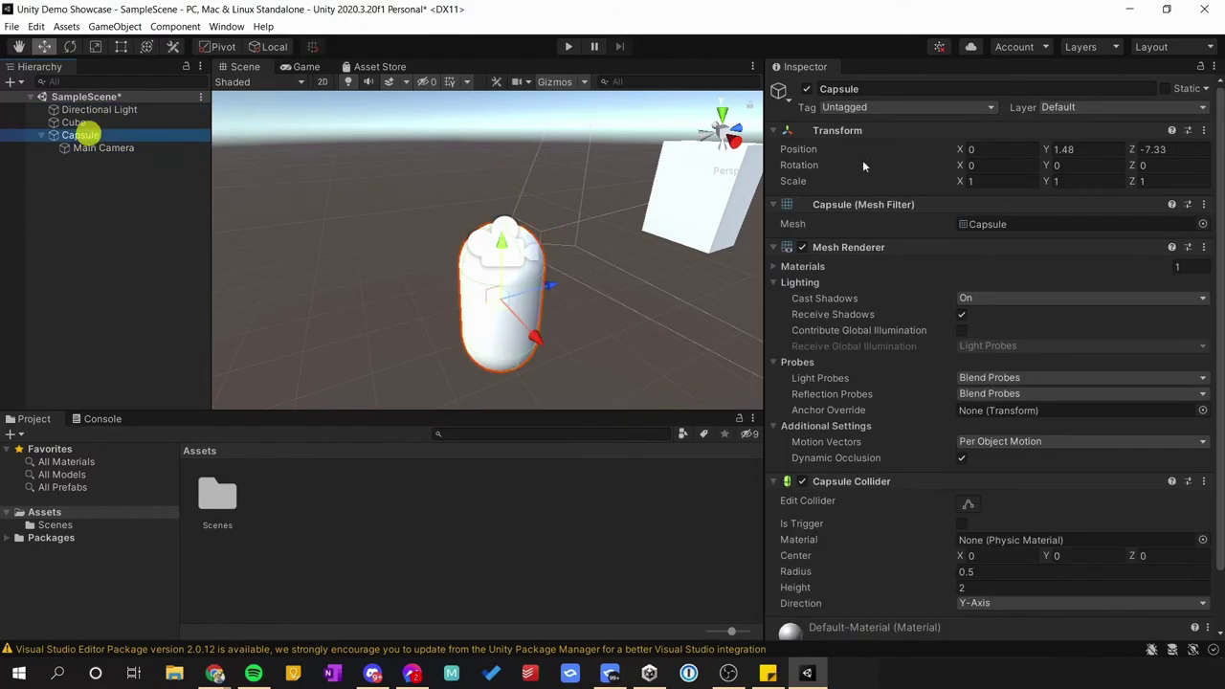
{"action": "mouse_move", "coordinate": [961, 149]}
{"action": "left_mouse_down"}
{"action": "mouse_move", "coordinate": [910, 143]}
{"action": "mouse_move", "coordinate": [969, 160]}
{"action": "mouse_move", "coordinate": [887, 153]}
{"action": "mouse_move", "coordinate": [943, 164]}
{"action": "left_mouse_up"}
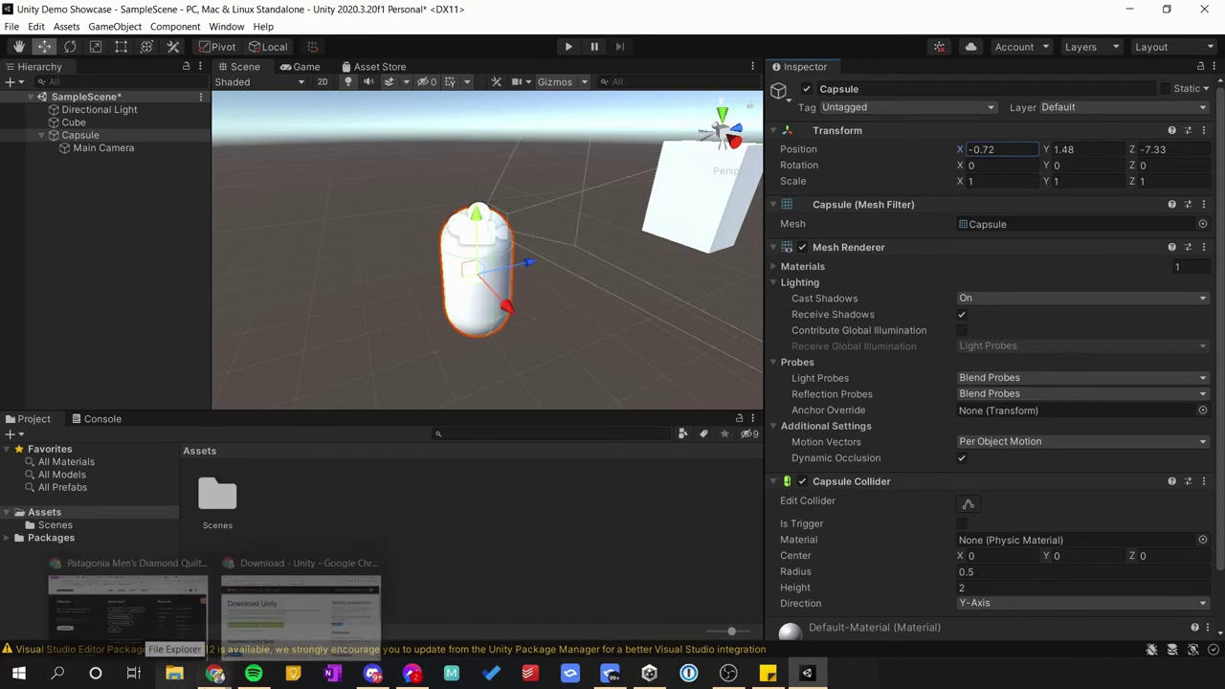
{"action": "left_click", "coordinate": [175, 676]}
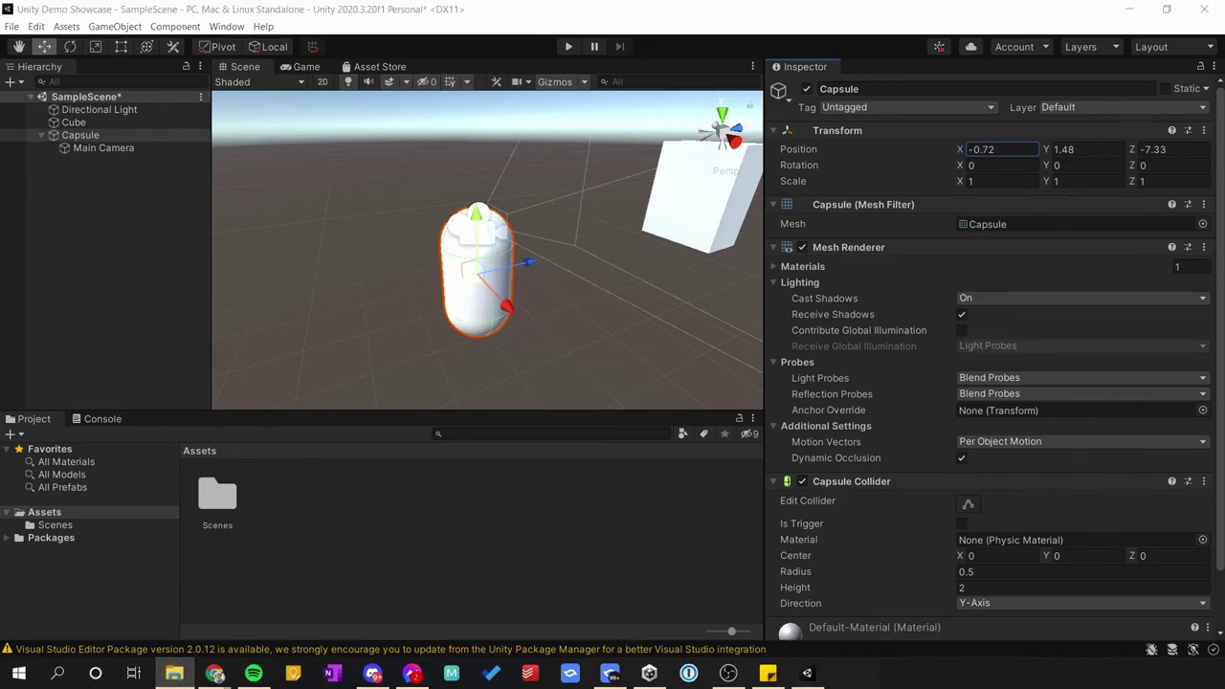
{"action": "left_click_drag", "start_coordinate": [328, 233], "coordinate": [614, 212]}
{"action": "left_click", "coordinate": [797, 210]}
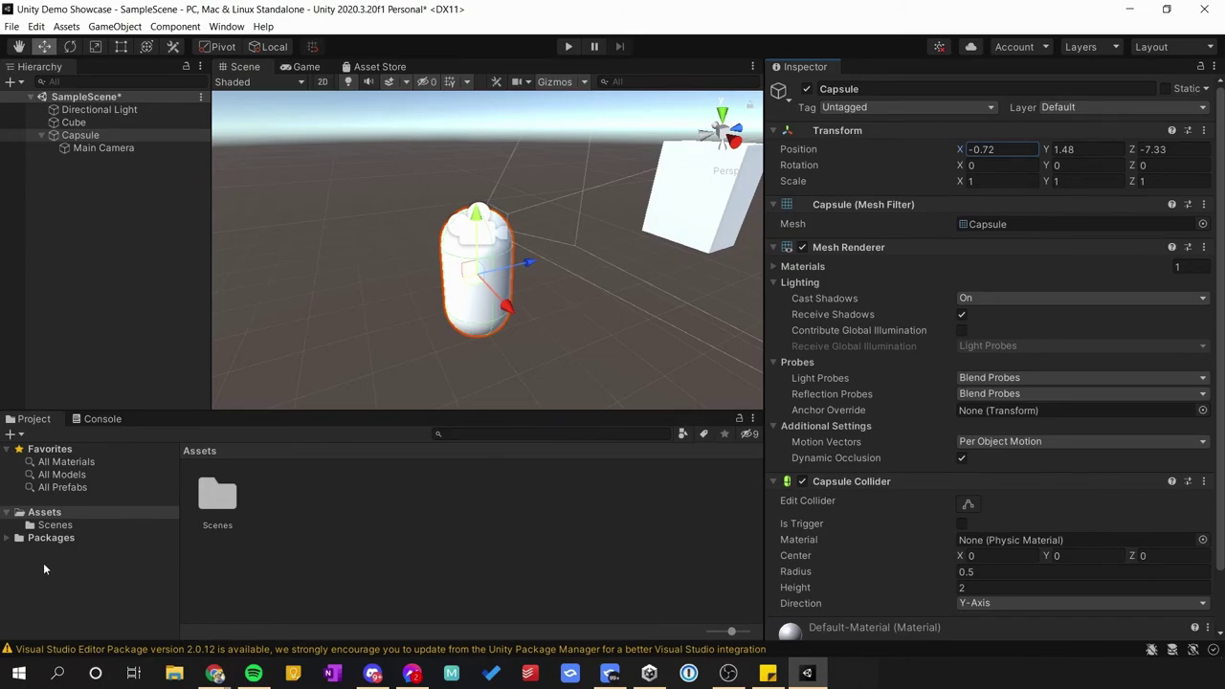
Browse the Project panel to the Assets/Scenes folder containing SampleScene
{"action": "left_click", "coordinate": [10, 538]}
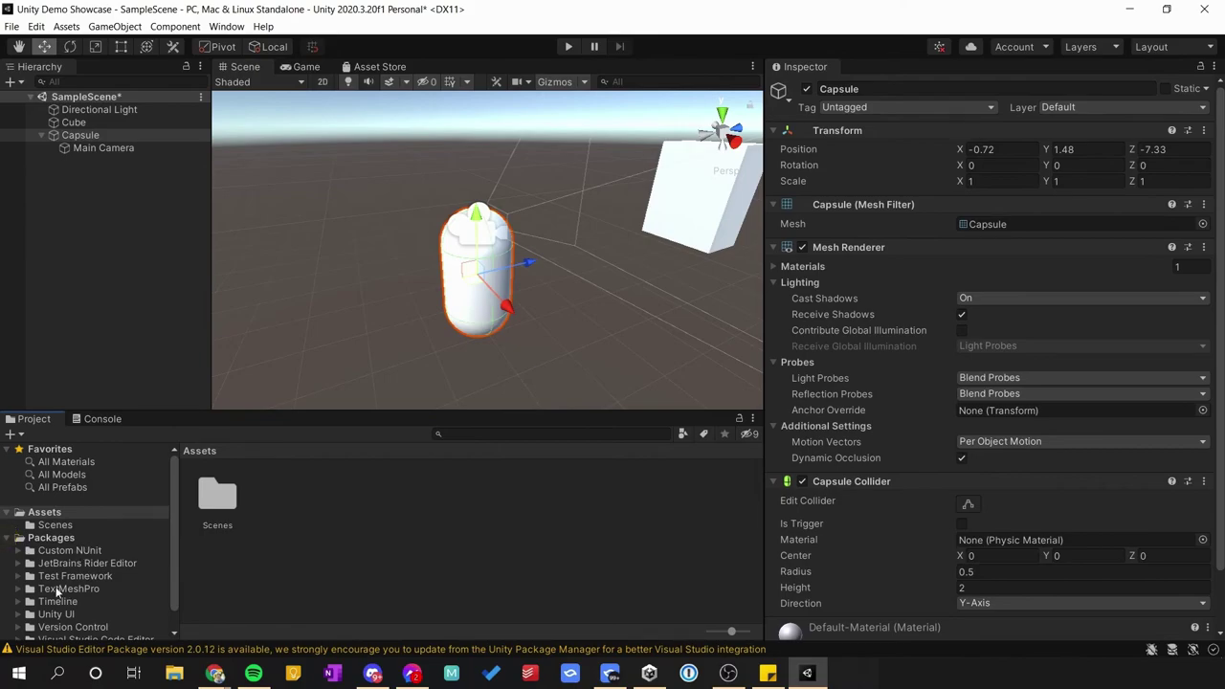
{"action": "left_click", "coordinate": [10, 538]}
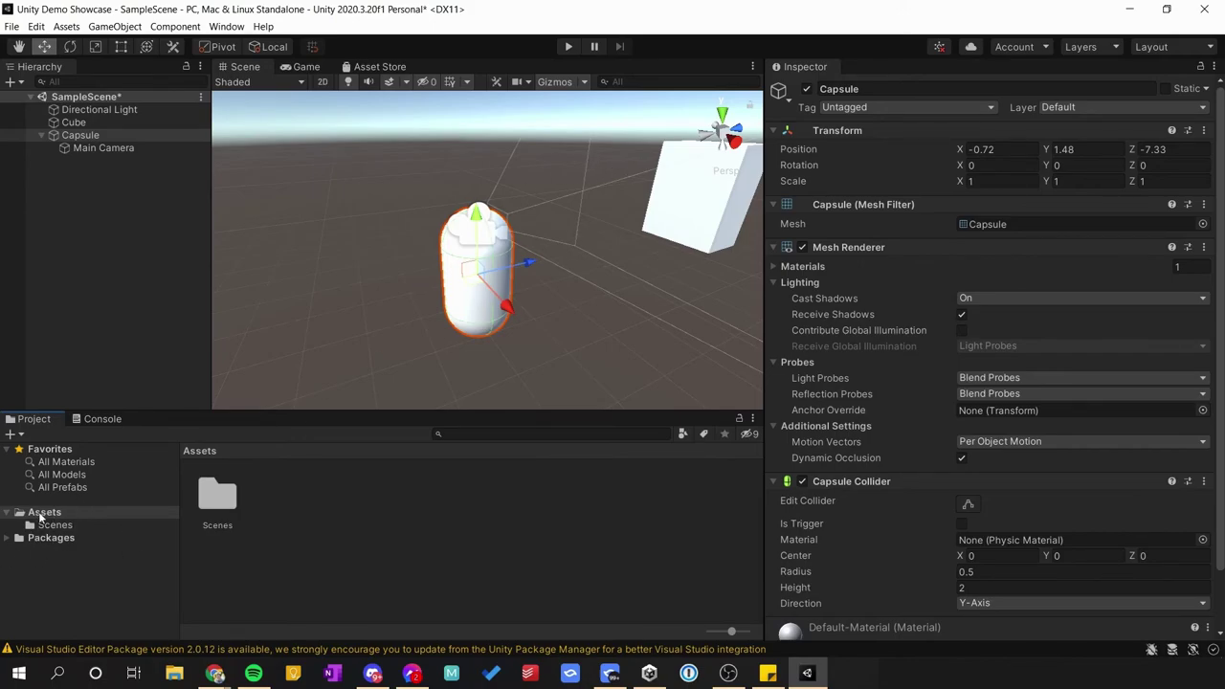
{"action": "left_click", "coordinate": [212, 510]}
{"action": "left_click", "coordinate": [60, 526]}
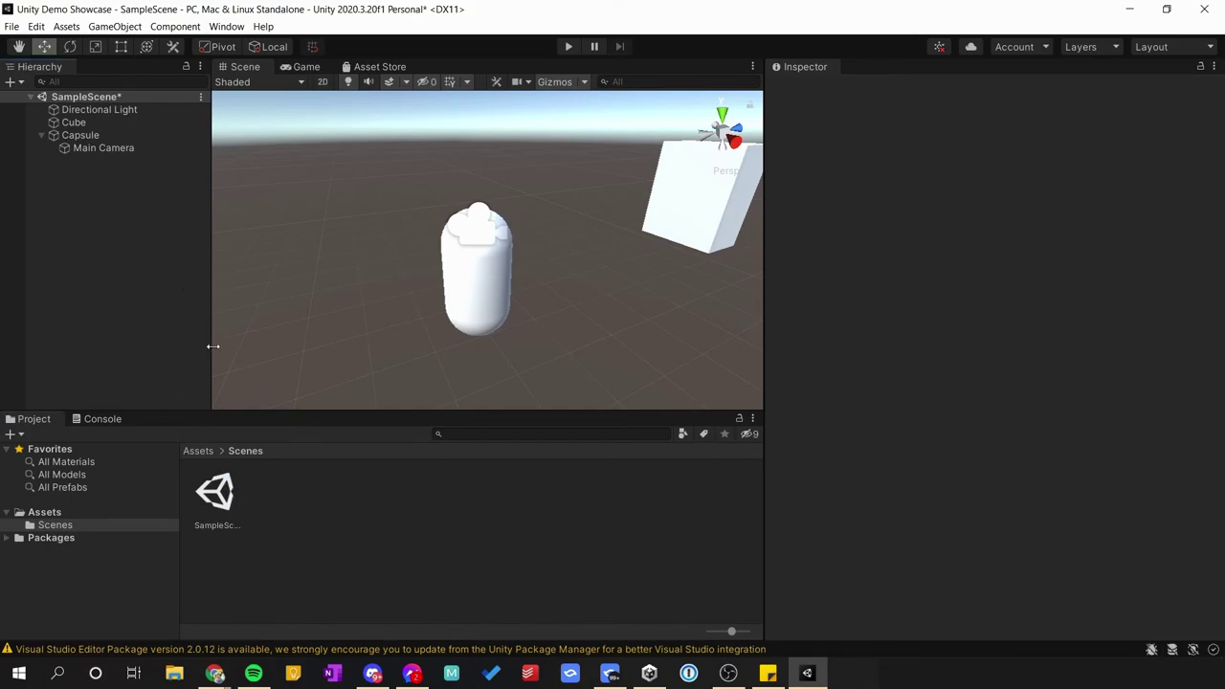
Save SampleScene with Ctrl+S and return the Project panel to the Assets folder
{"action": "key", "text": "ctrl+s"}
{"action": "left_click", "coordinate": [11, 26]}
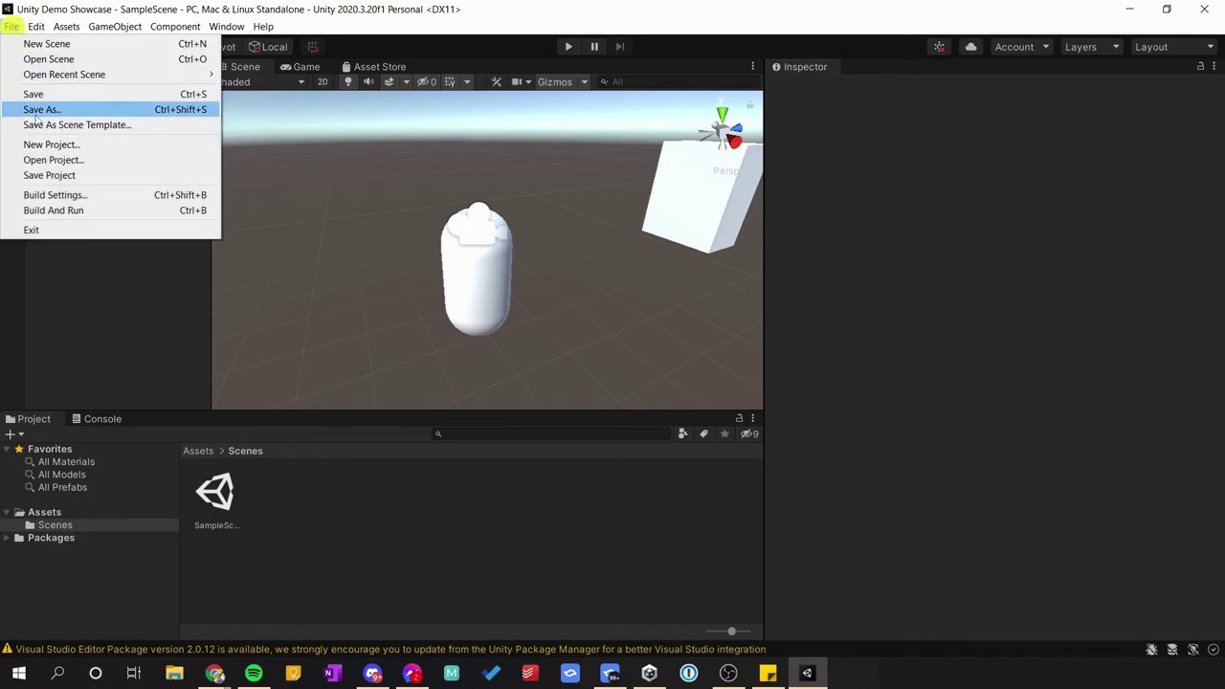
{"action": "left_click", "coordinate": [357, 9]}
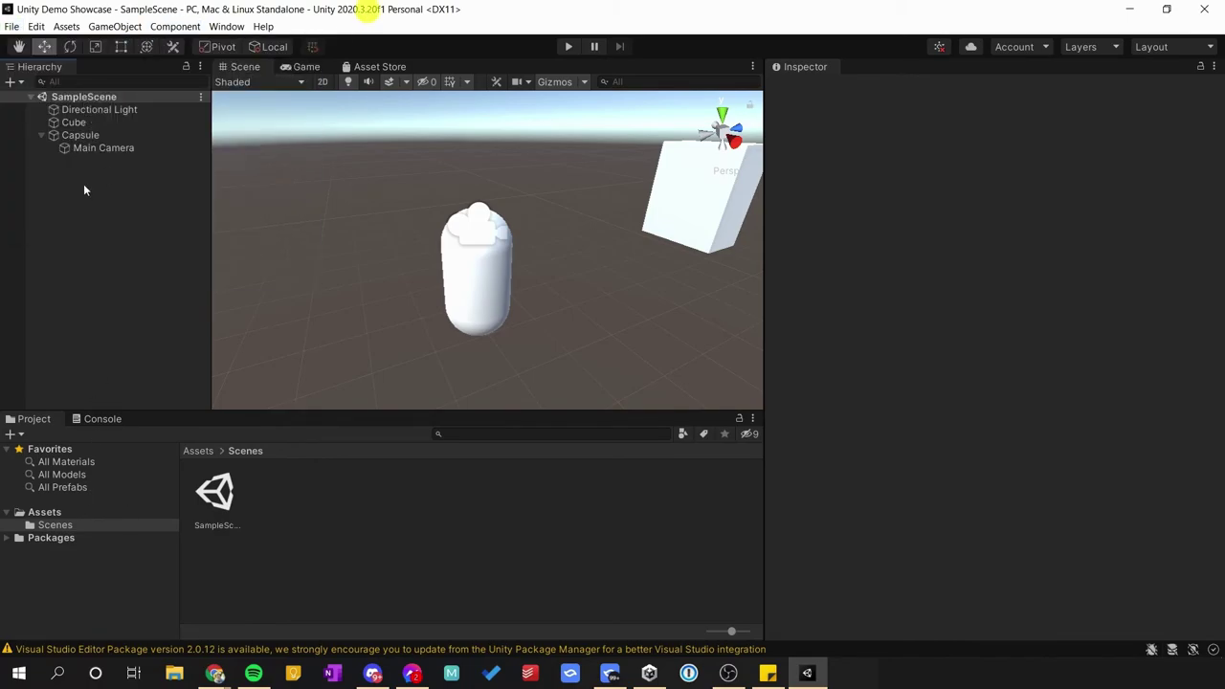
{"action": "left_click", "coordinate": [46, 512]}
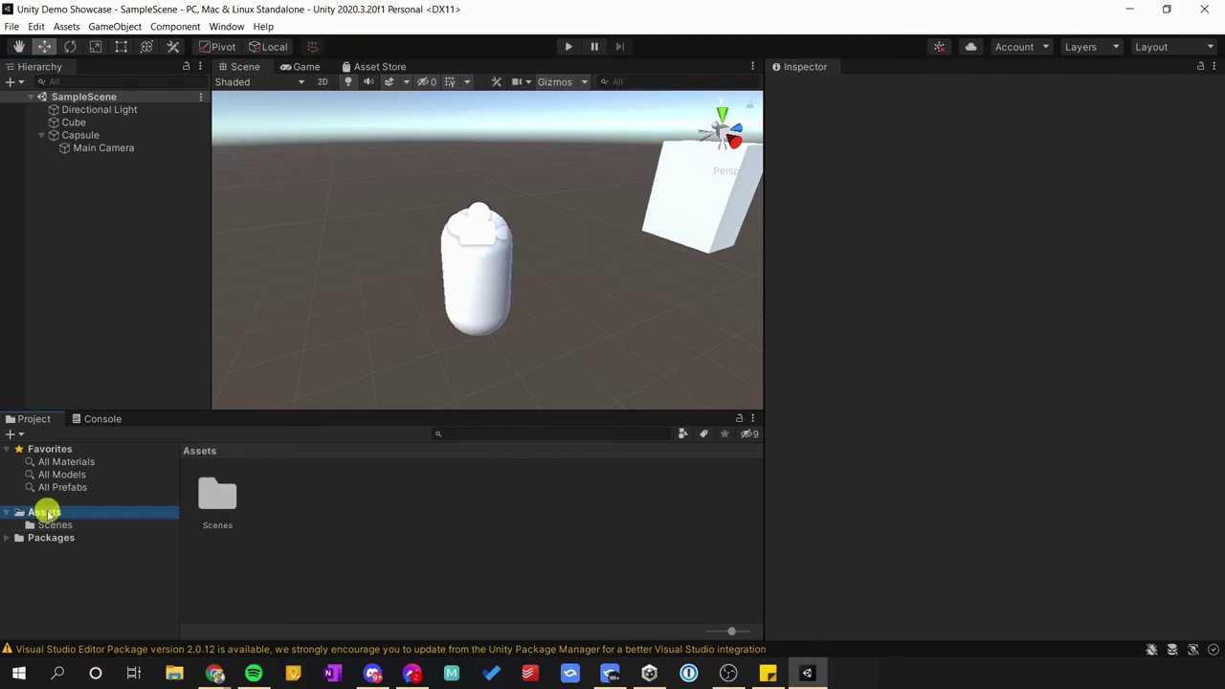
{"action": "left_click", "coordinate": [96, 418]}
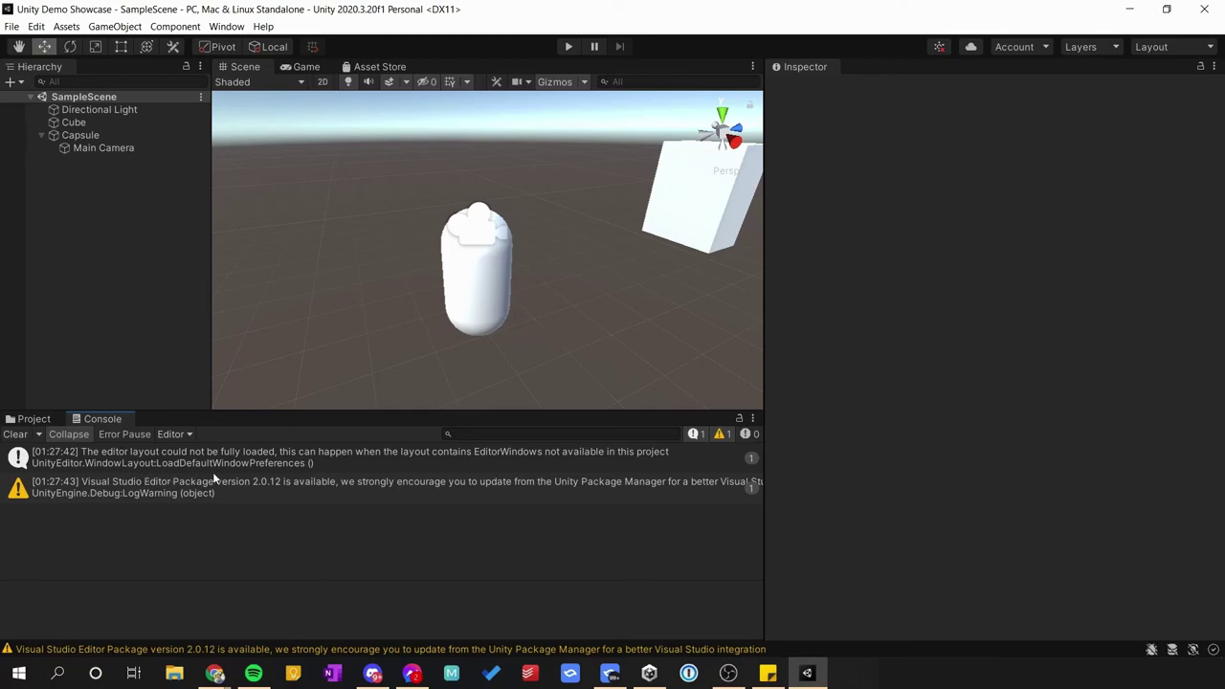
{"action": "left_click", "coordinate": [568, 49]}
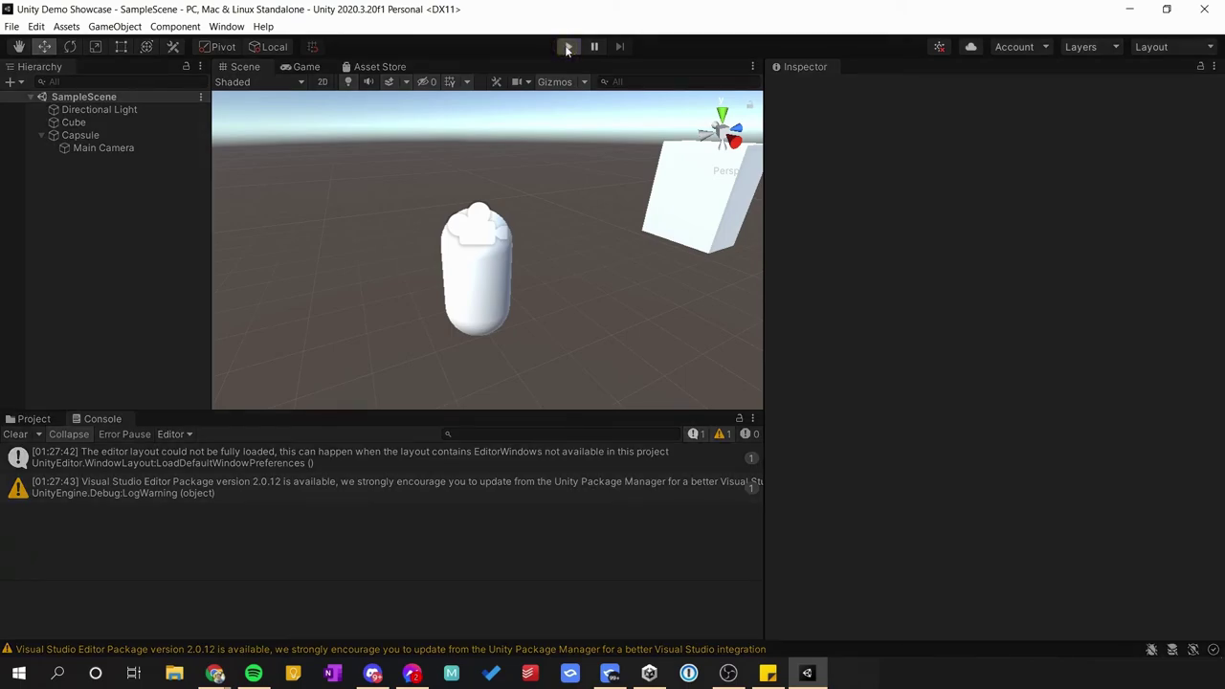
{"action": "left_click", "coordinate": [568, 47]}
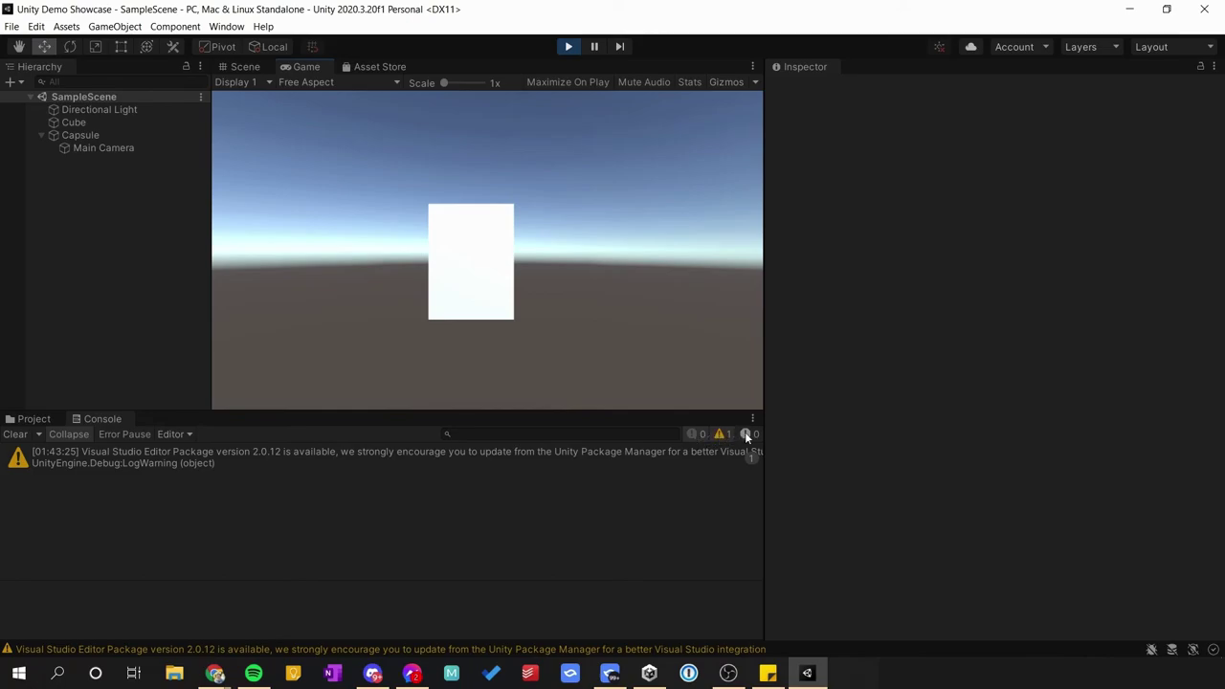
{"action": "left_click", "coordinate": [693, 435]}
{"action": "left_click", "coordinate": [695, 438]}
{"action": "left_click", "coordinate": [750, 436]}
{"action": "left_click", "coordinate": [723, 434]}
{"action": "left_click", "coordinate": [723, 437]}
{"action": "left_click", "coordinate": [693, 435]}
{"action": "left_click", "coordinate": [41, 419]}
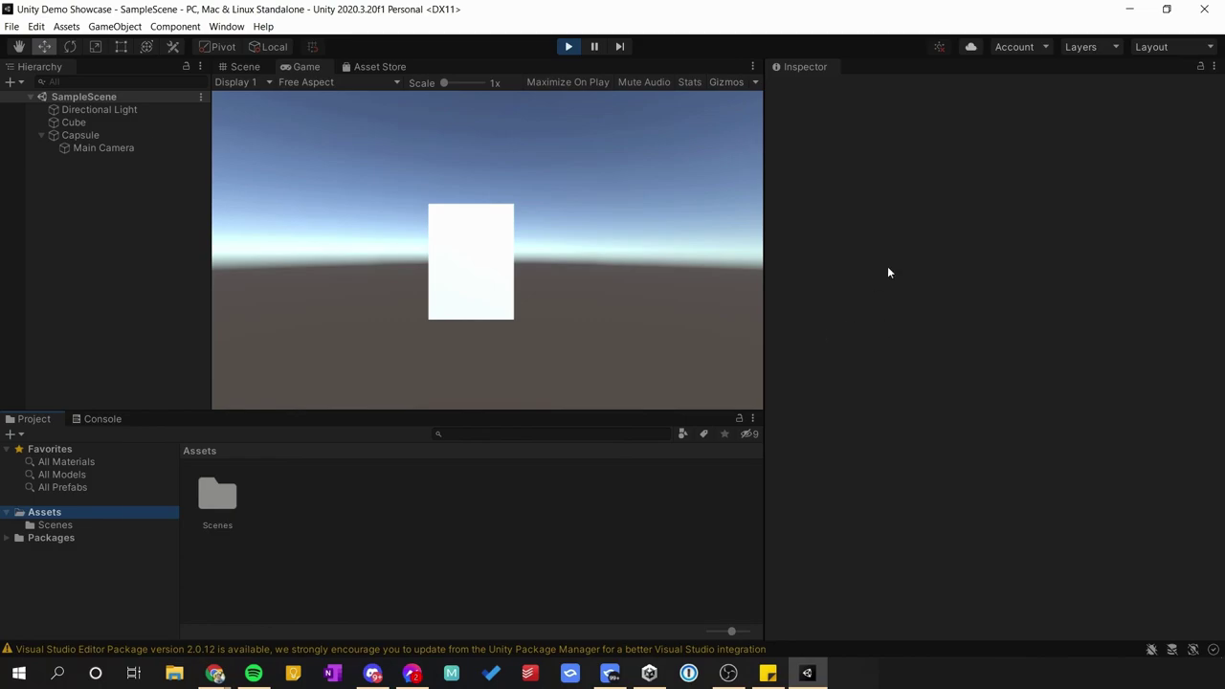
{"action": "key", "text": "alt+Tab"}
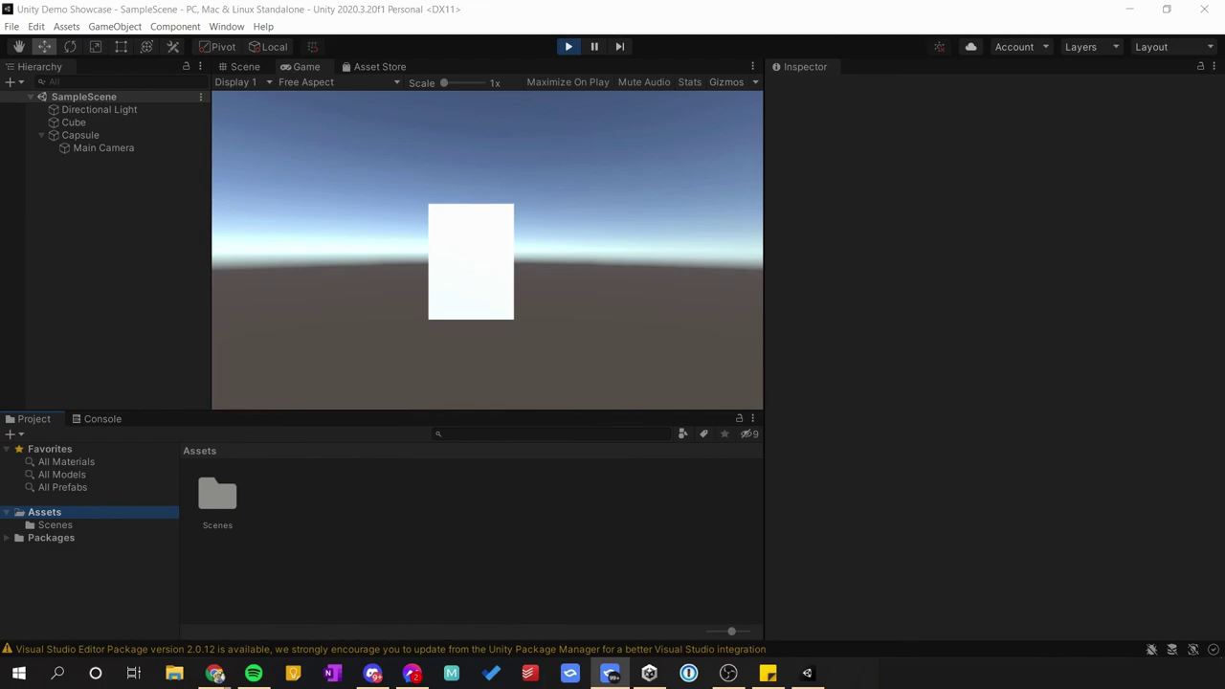